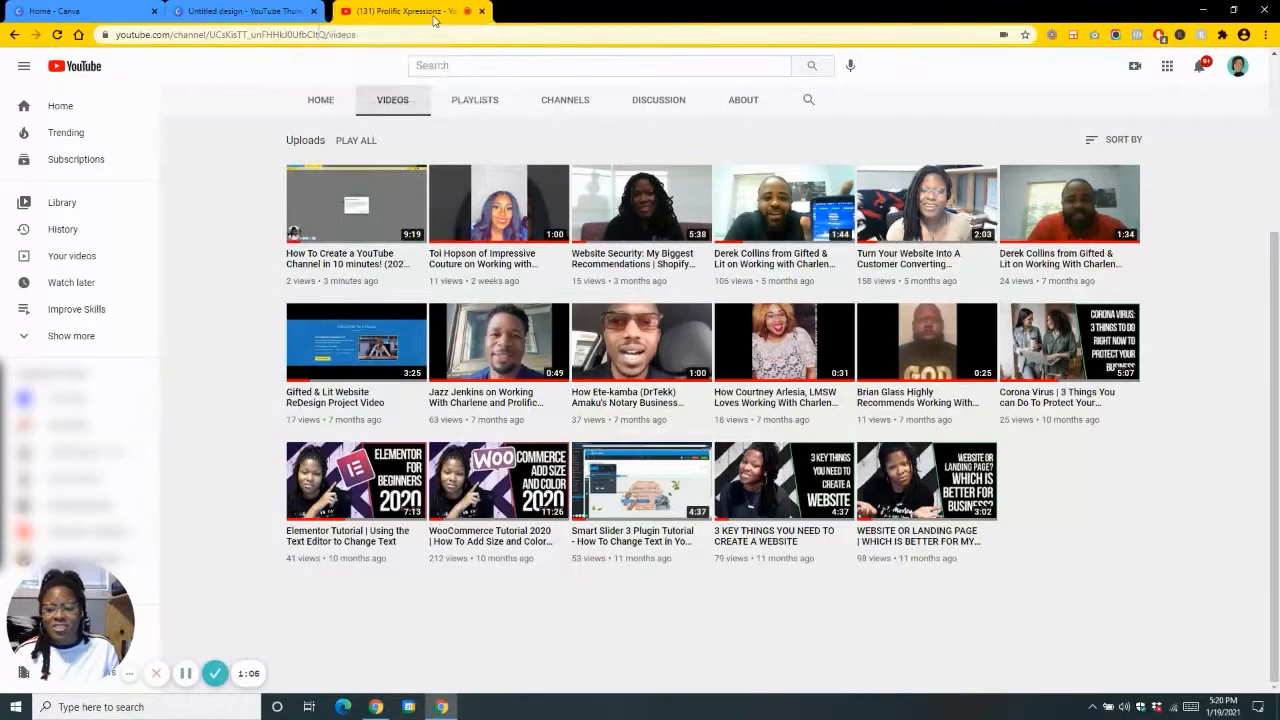
Apply the "Perfect Long Lashes" template from the tutorial YouTube thumbnail templates to the blank design.
{"action": "left_click", "coordinate": [473, 11]}
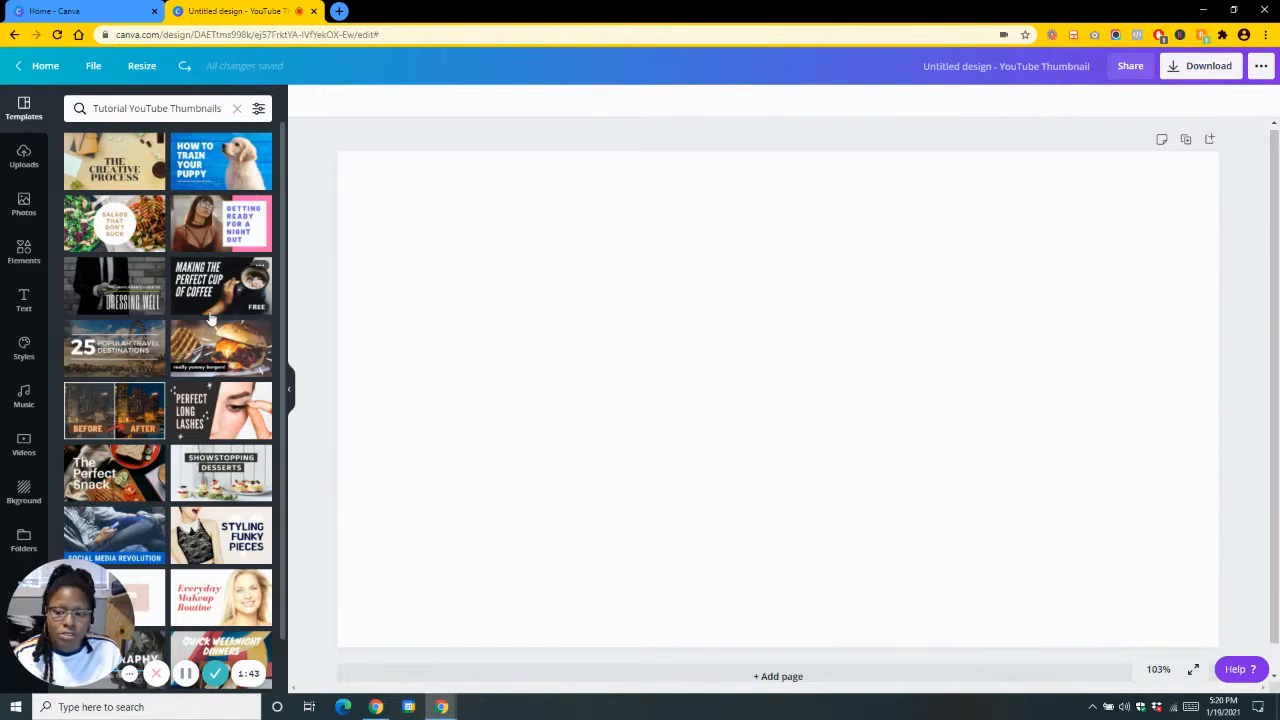
{"action": "scroll", "coordinate": [228, 353], "scroll_direction": "down", "scroll_amount": 1}
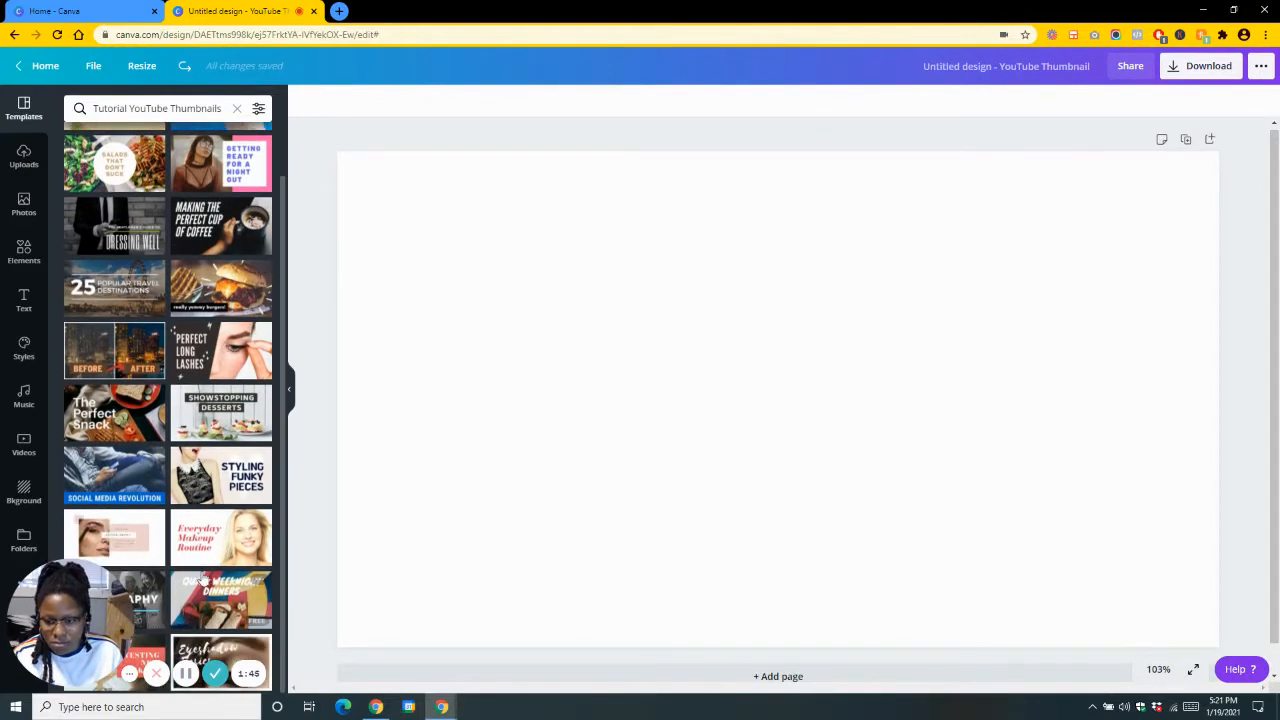
{"action": "scroll", "coordinate": [220, 400], "scroll_direction": "up", "scroll_amount": 1}
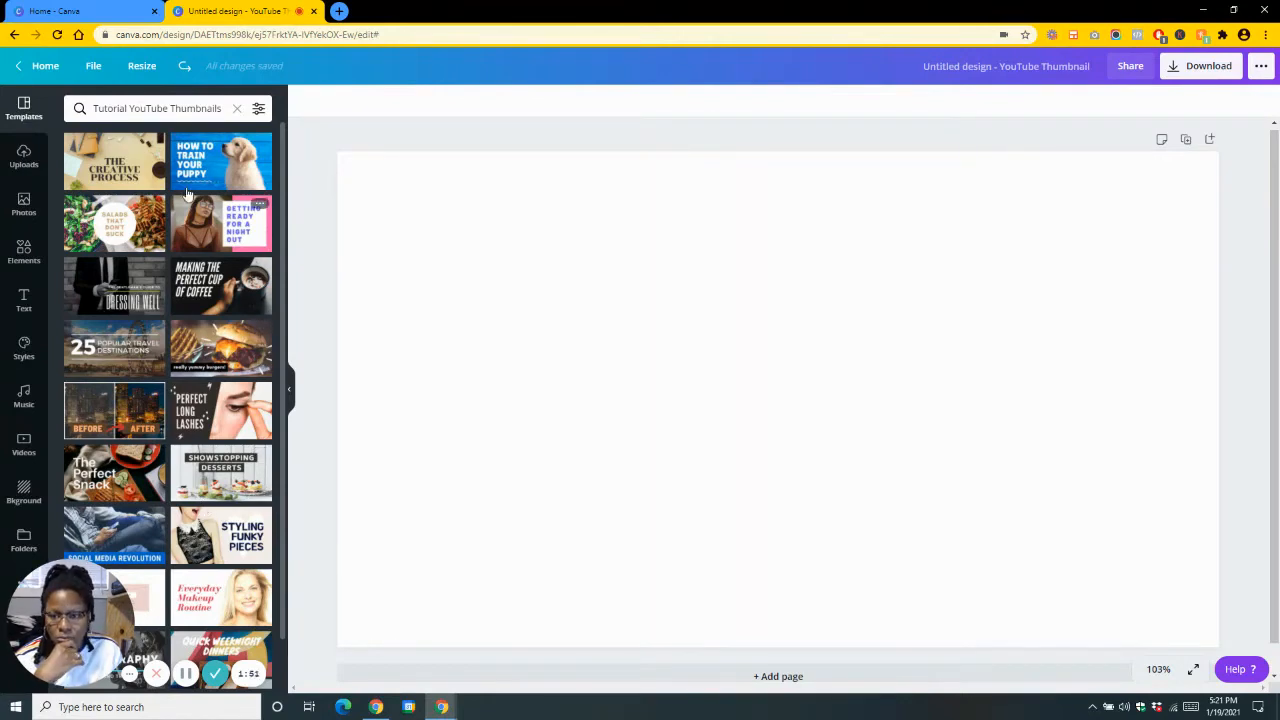
{"action": "left_click", "coordinate": [224, 419]}
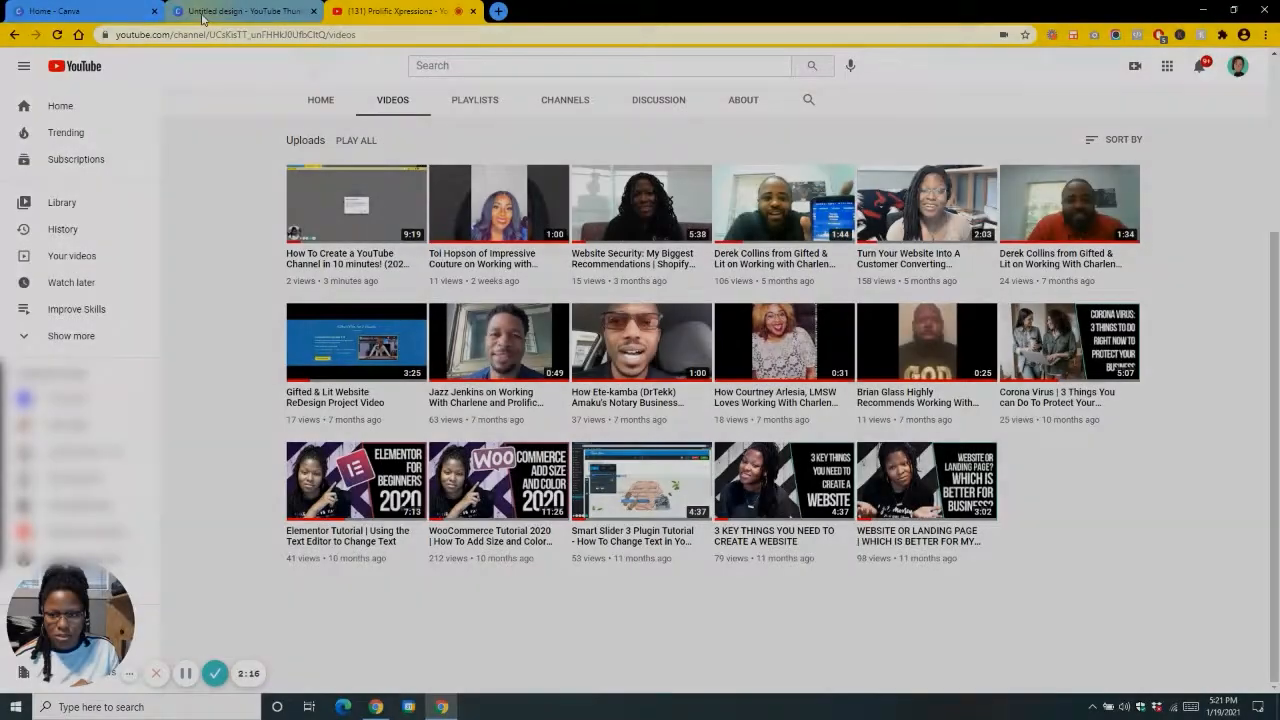
{"action": "left_click", "coordinate": [202, 12]}
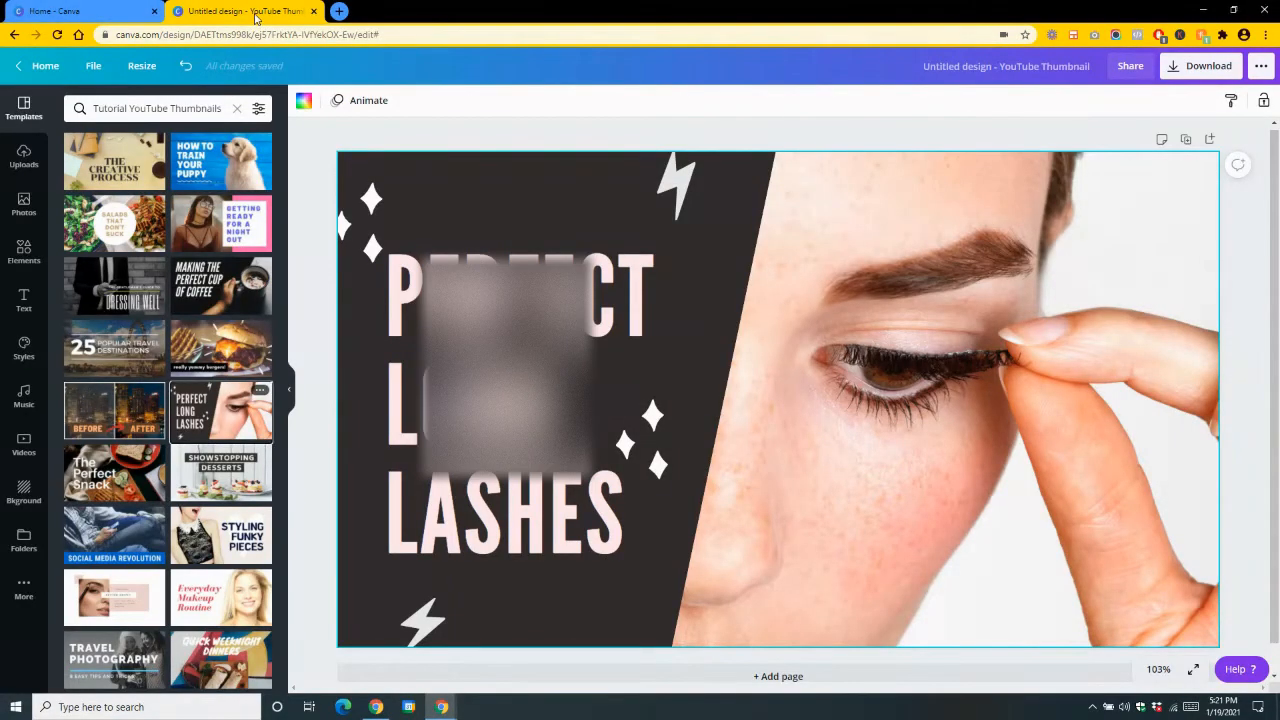
{"action": "mouse_move", "coordinate": [272, 11]}
{"action": "left_mouse_down"}
{"action": "mouse_move", "coordinate": [323, 11]}
{"action": "mouse_move", "coordinate": [278, 12]}
{"action": "mouse_move", "coordinate": [423, 61]}
{"action": "mouse_move", "coordinate": [286, 11]}
{"action": "left_mouse_up"}
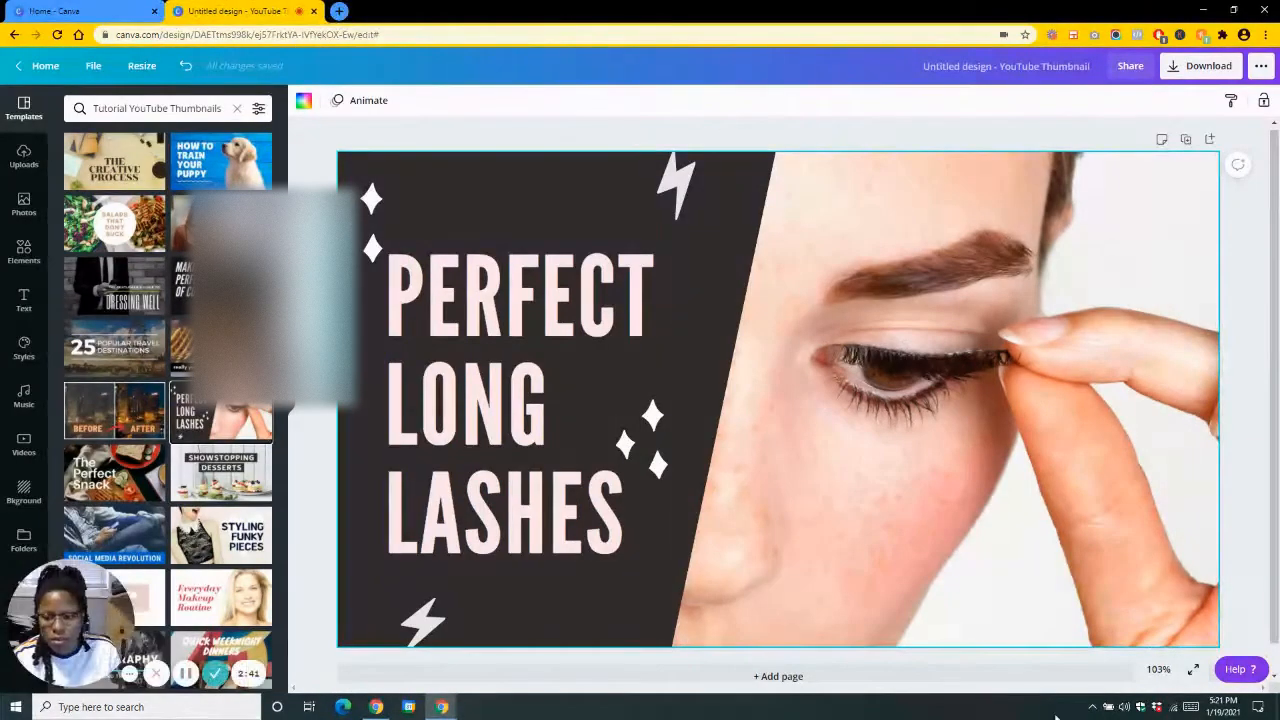
{"action": "left_click", "coordinate": [494, 202]}
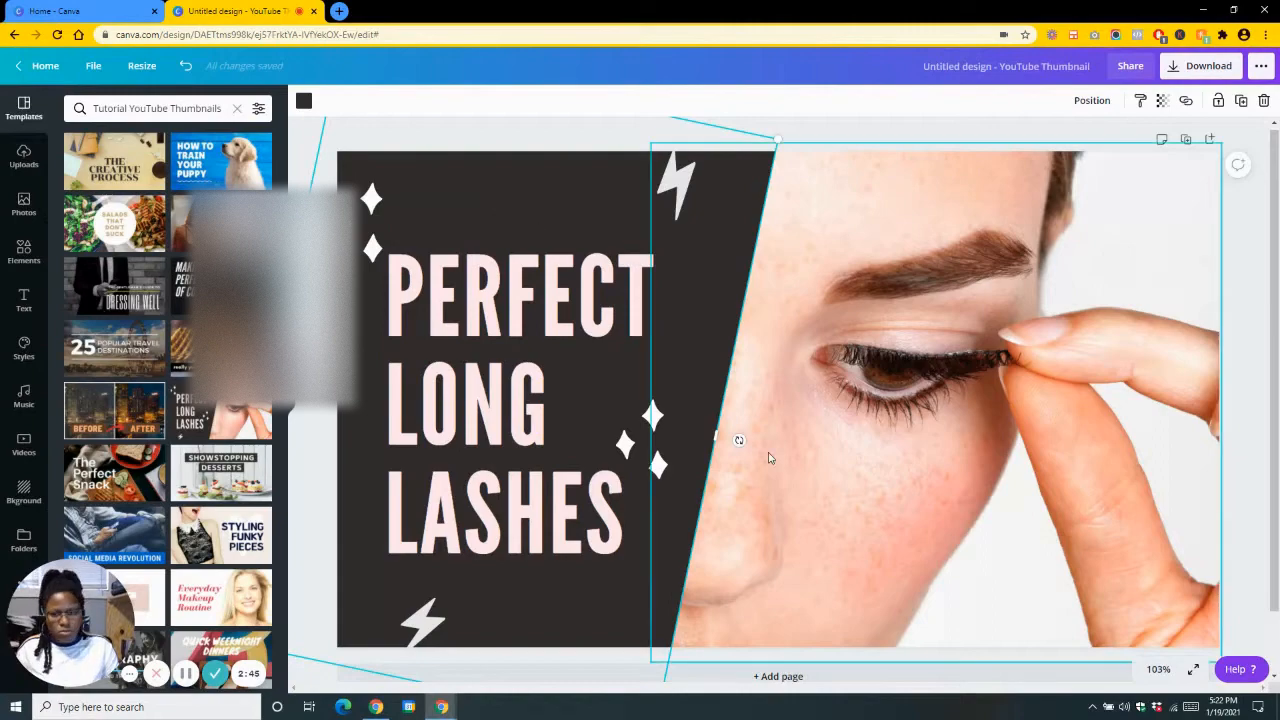
{"action": "left_click_drag", "start_coordinate": [615, 203], "coordinate": [623, 205]}
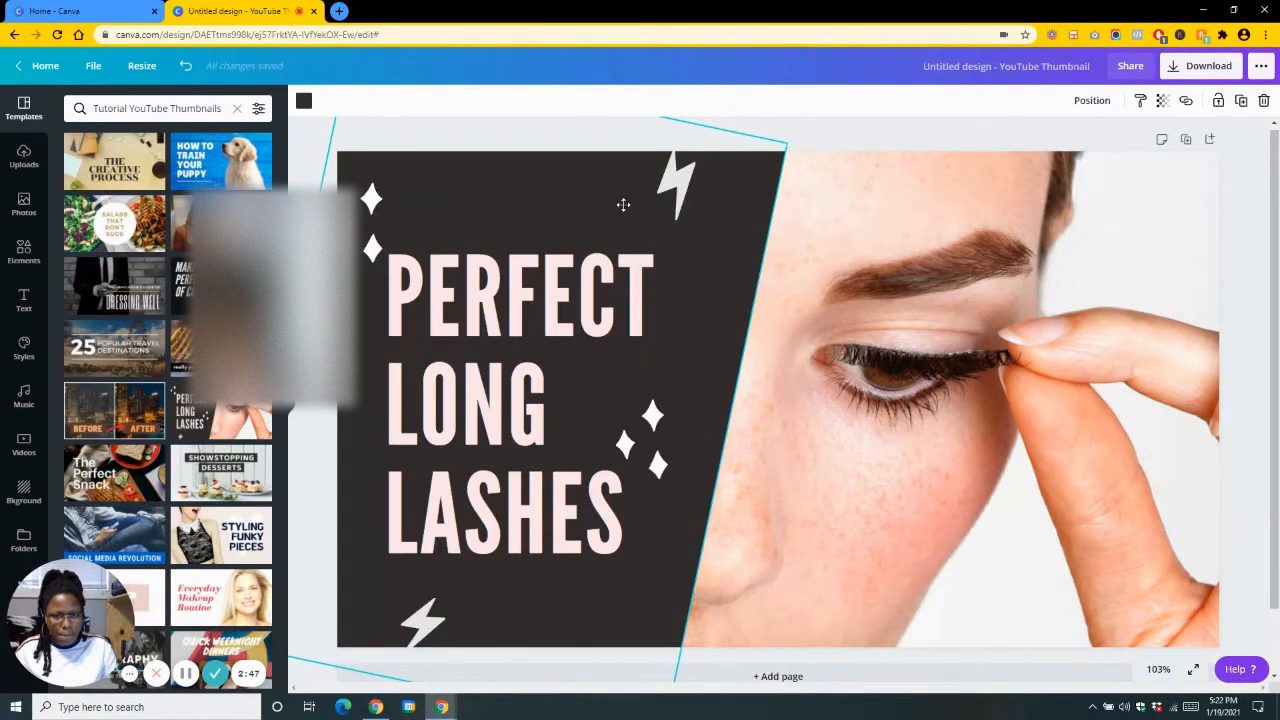
{"action": "key", "text": "ctrl+z"}
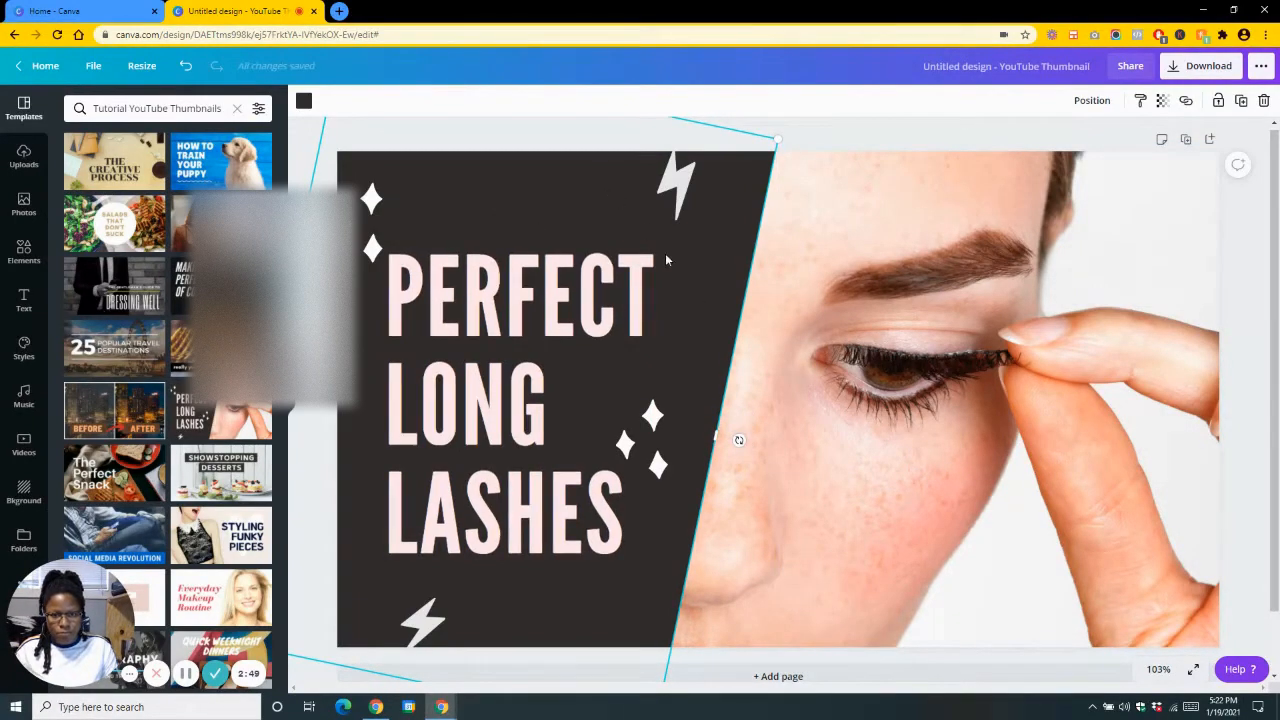
{"action": "left_click", "coordinate": [373, 220], "text": "shift"}
{"action": "left_click", "coordinate": [658, 192], "text": "shift"}
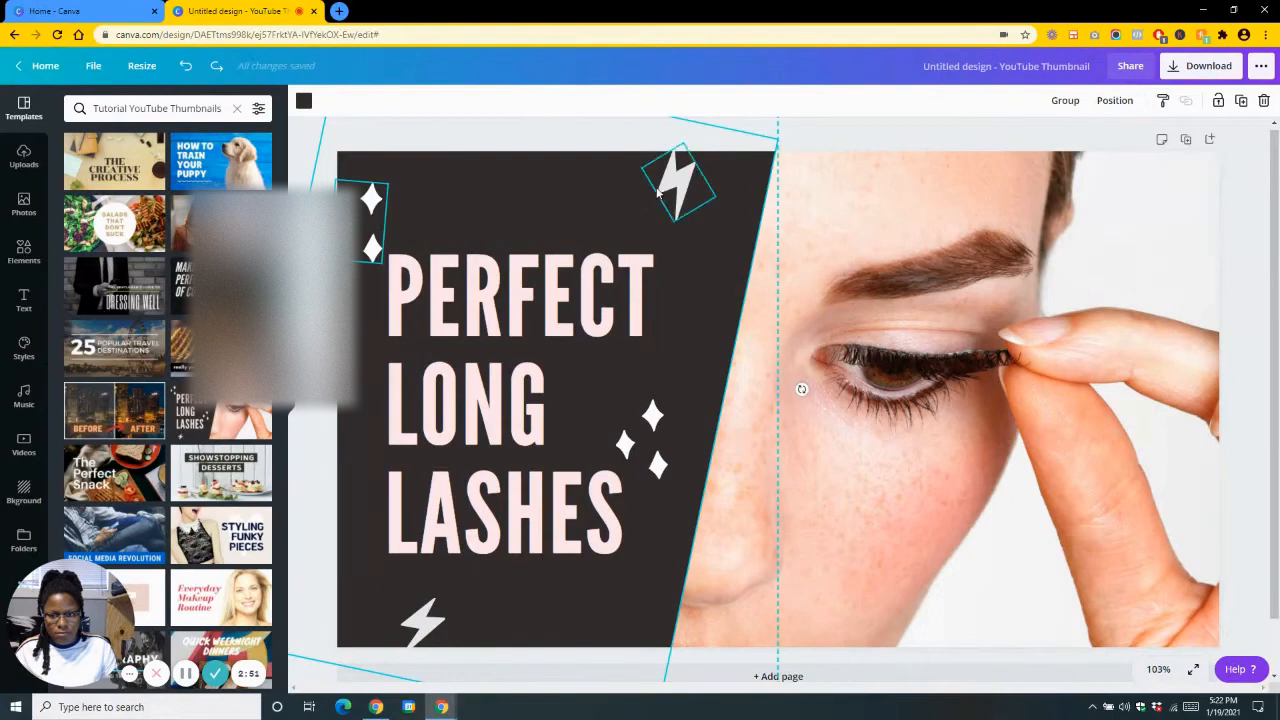
{"action": "left_click", "coordinate": [852, 142]}
Delete both sparkle clusters and both lightning bolts around the title.
{"action": "left_click", "coordinate": [370, 228]}
{"action": "key", "text": "Delete"}
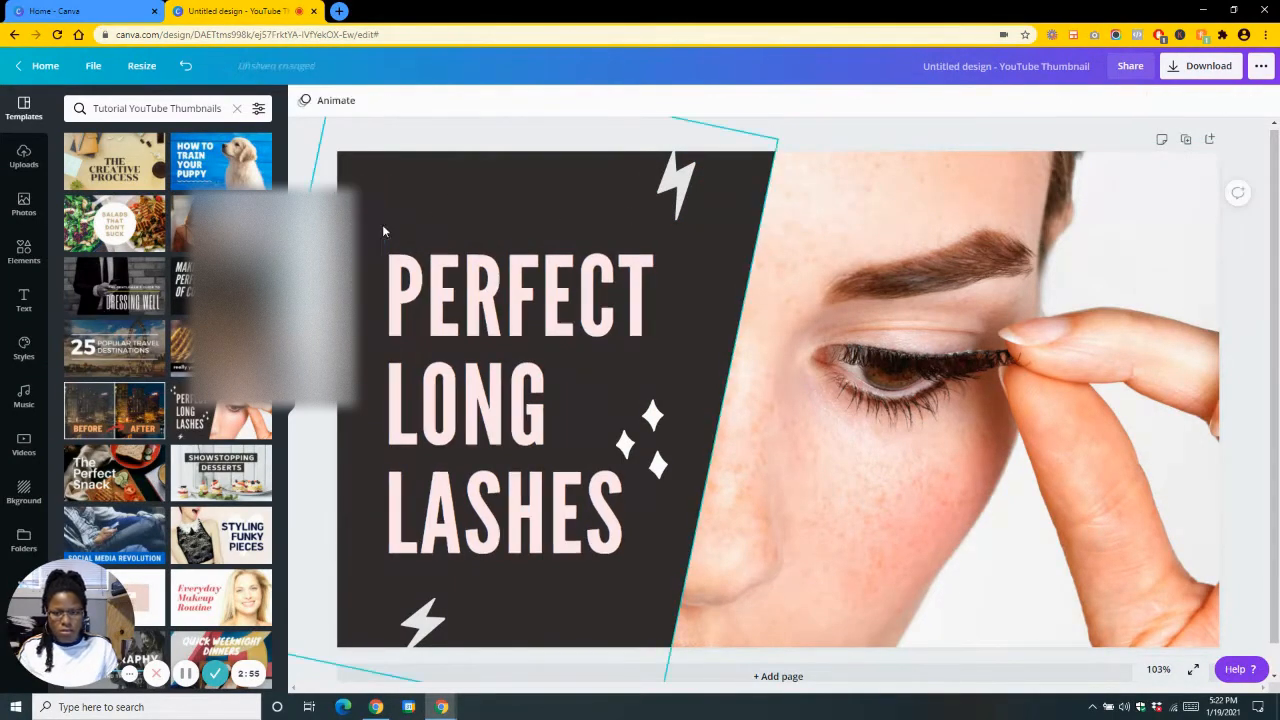
{"action": "left_click", "coordinate": [676, 185]}
{"action": "key", "text": "Delete"}
{"action": "left_click", "coordinate": [658, 462]}
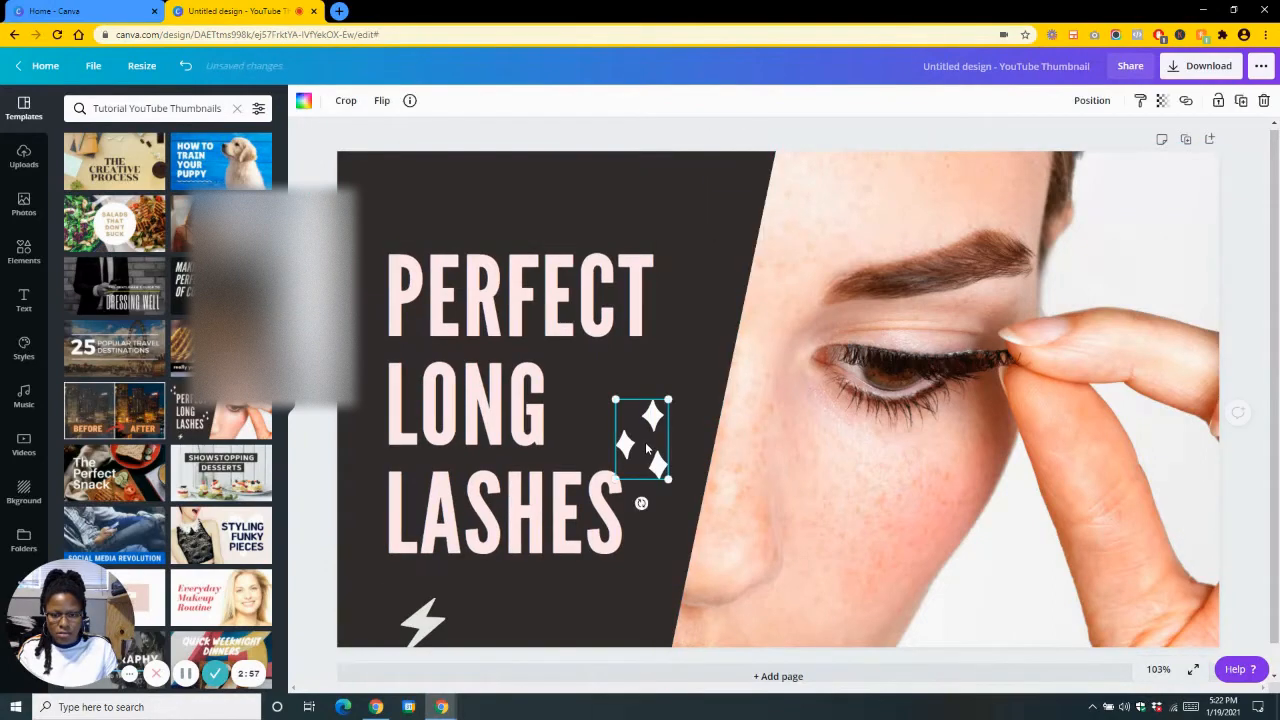
{"action": "key", "text": "Delete"}
{"action": "left_click", "coordinate": [423, 623]}
{"action": "key", "text": "Delete"}
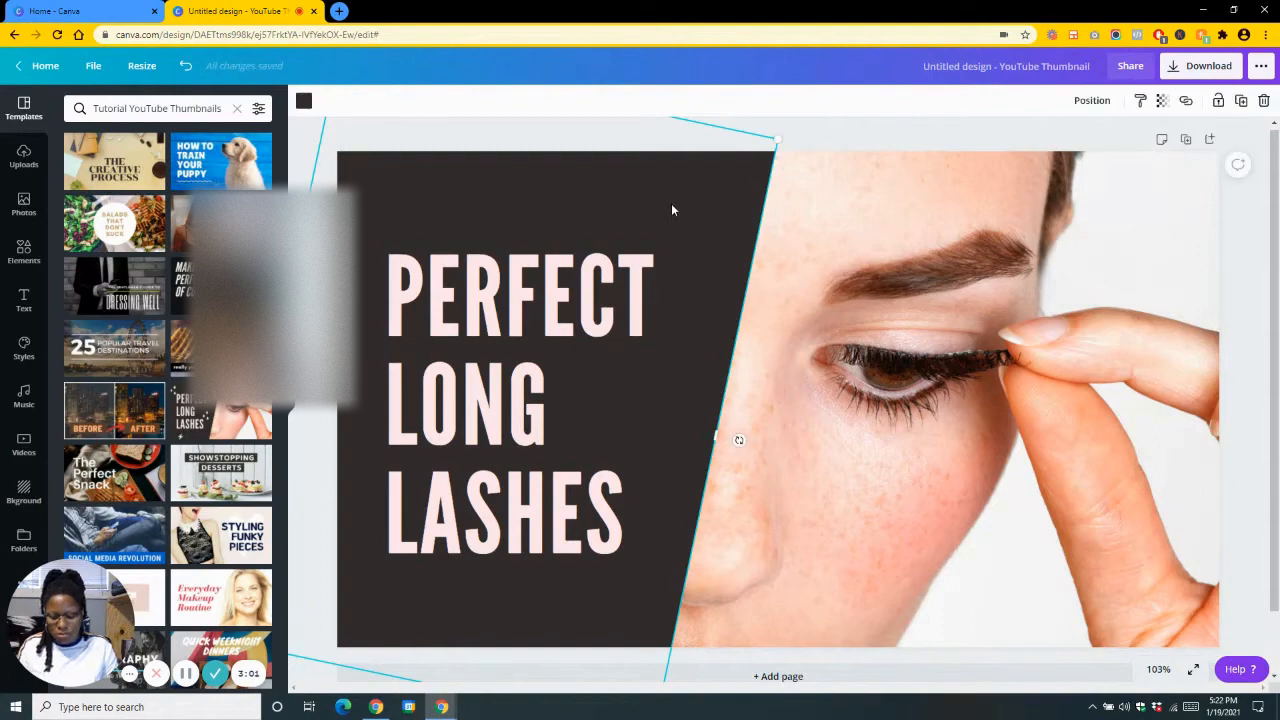
Move the dark panel and title together to the right half of the page and rotate them so the panel's slanted edge leans the opposite way.
{"action": "left_click", "coordinate": [646, 236]}
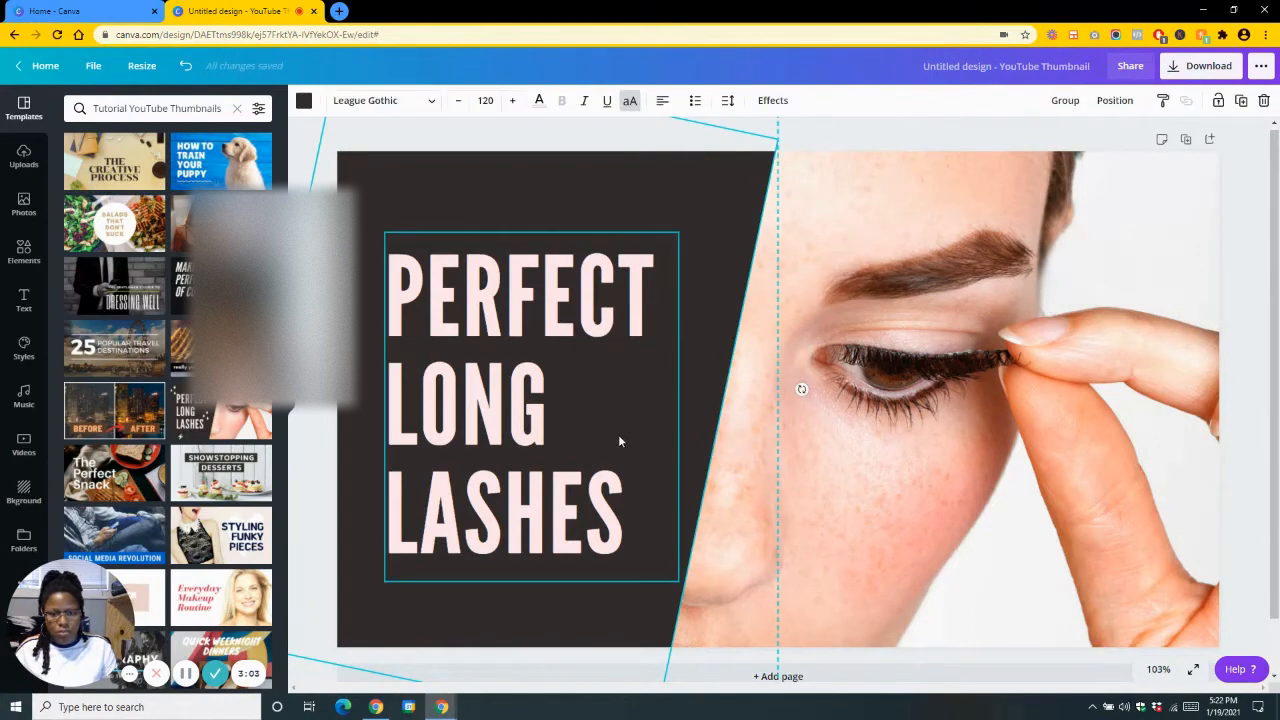
{"action": "left_click_drag", "start_coordinate": [619, 441], "coordinate": [1064, 331]}
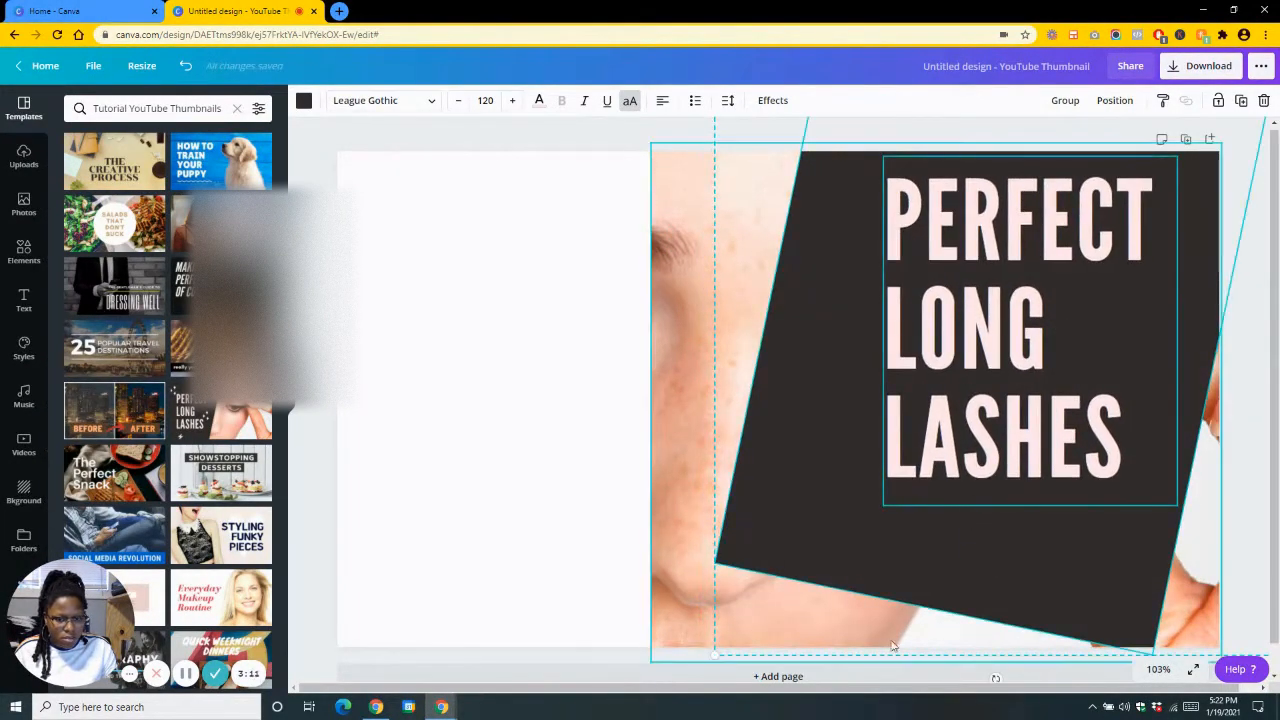
{"action": "left_click_drag", "start_coordinate": [946, 535], "coordinate": [959, 473]}
{"action": "left_click_drag", "start_coordinate": [1015, 617], "coordinate": [1137, 619]}
{"action": "left_click_drag", "start_coordinate": [1063, 479], "coordinate": [1128, 622]}
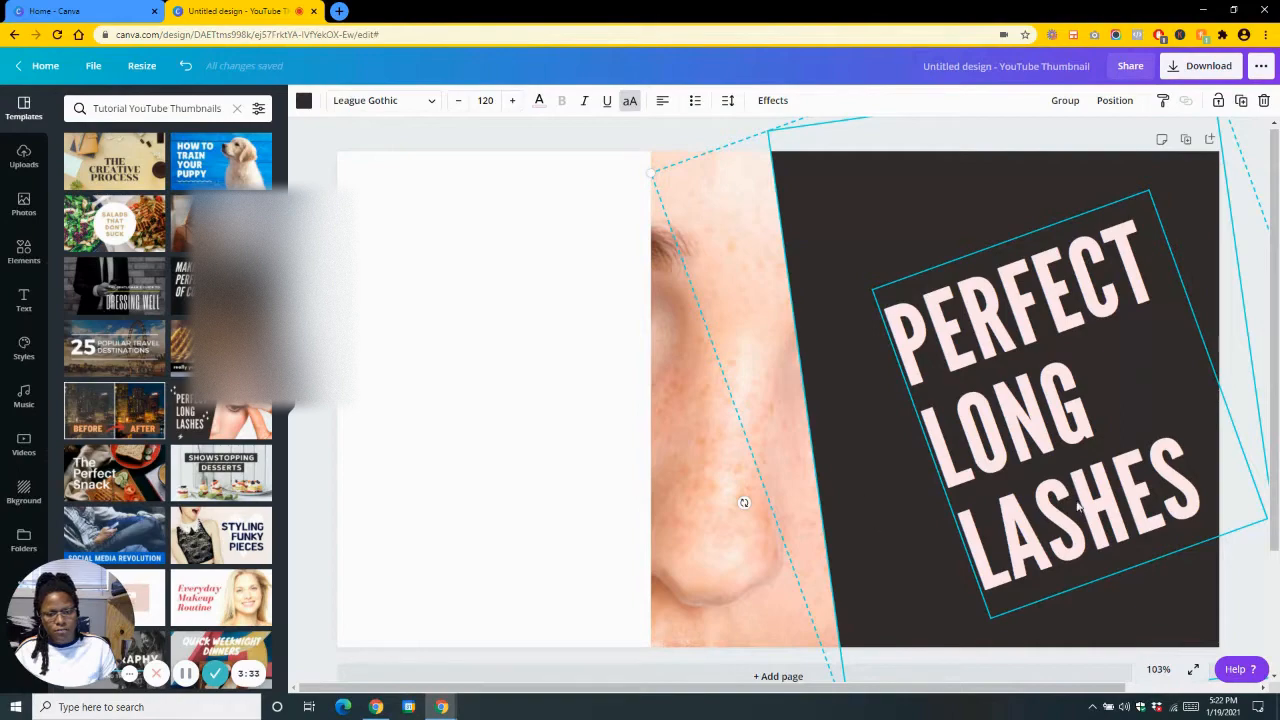
Straighten the "Perfect Long Lashes" title on the dark panel and right-align its lines.
{"action": "left_click", "coordinate": [609, 460]}
{"action": "left_click", "coordinate": [1025, 370]}
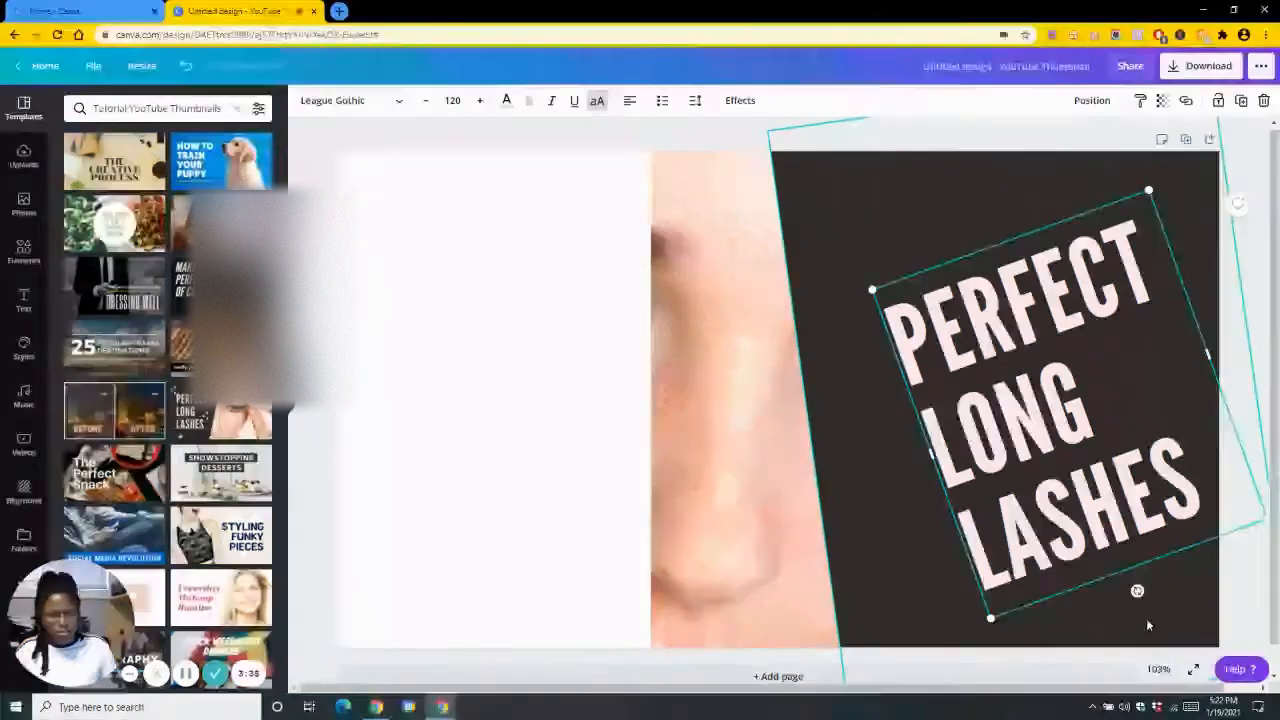
{"action": "left_click_drag", "start_coordinate": [1137, 591], "coordinate": [1070, 604]}
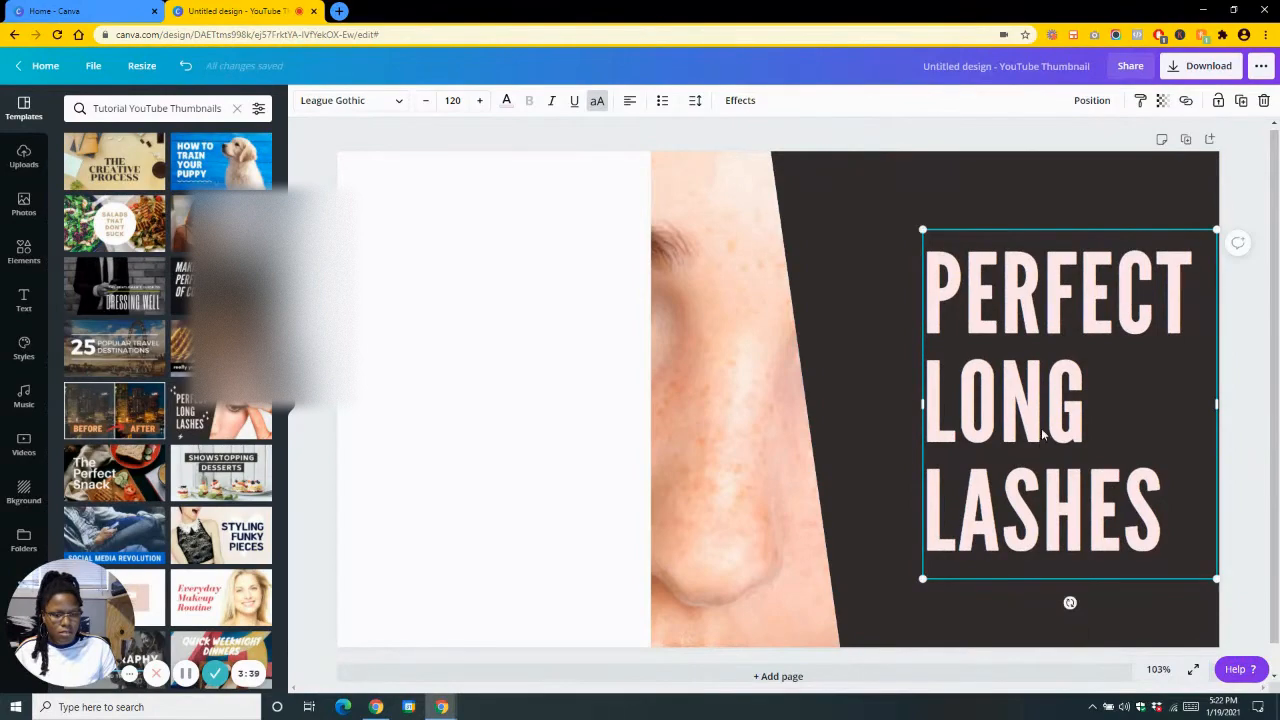
{"action": "left_click_drag", "start_coordinate": [1043, 434], "coordinate": [999, 409]}
{"action": "left_click_drag", "start_coordinate": [1009, 403], "coordinate": [1002, 410]}
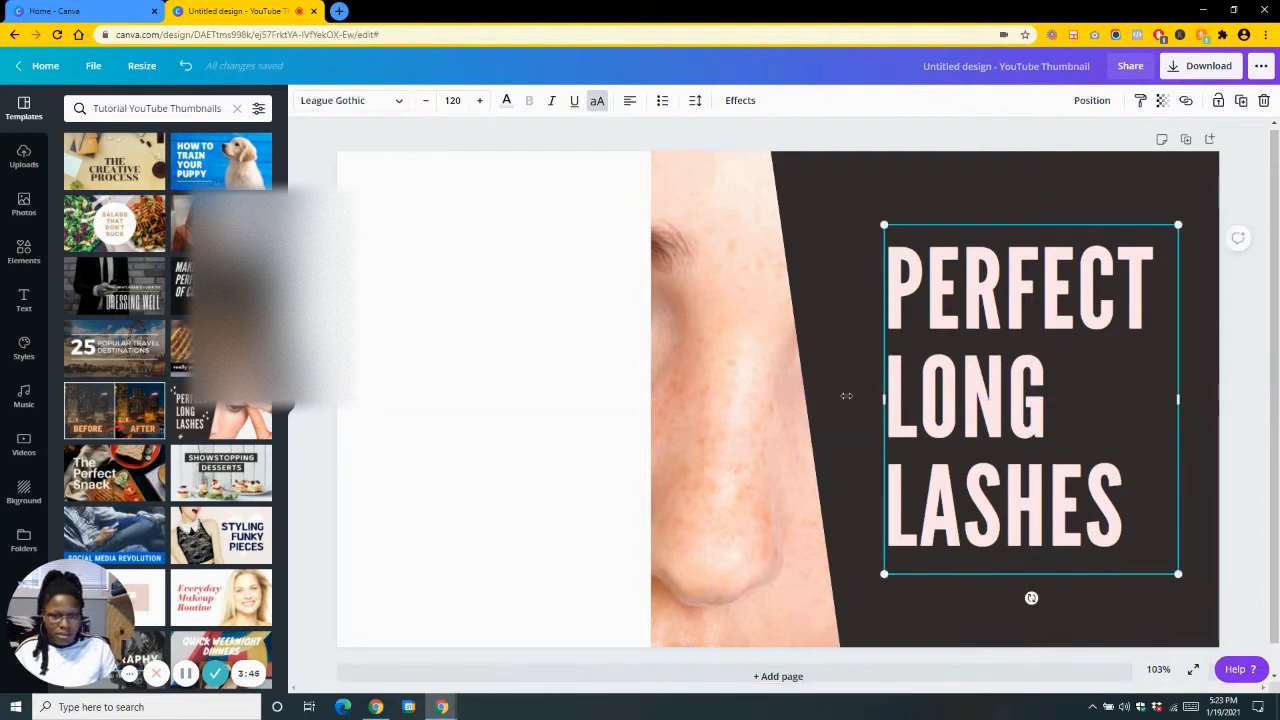
{"action": "left_click", "coordinate": [630, 101]}
{"action": "left_click", "coordinate": [631, 103]}
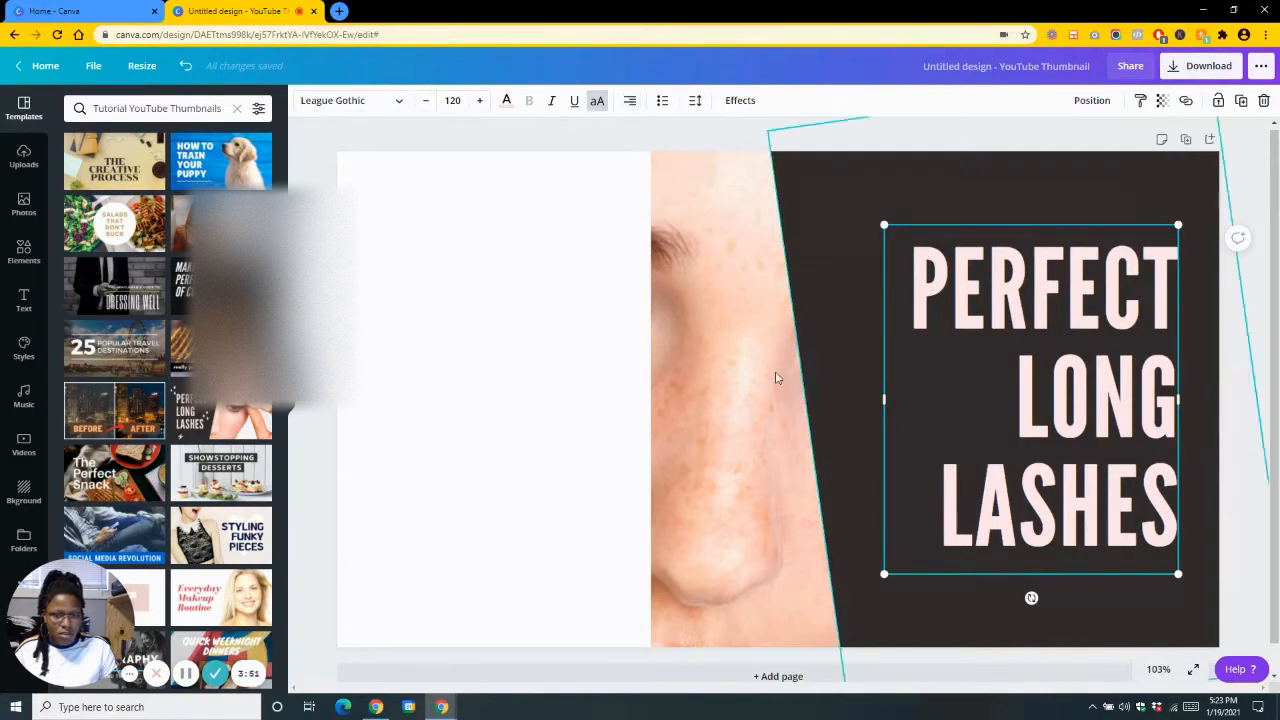
Move the eye photo to the left side of the thumbnail so it sits flush with the page's left edge.
{"action": "left_click_drag", "start_coordinate": [731, 380], "coordinate": [414, 432]}
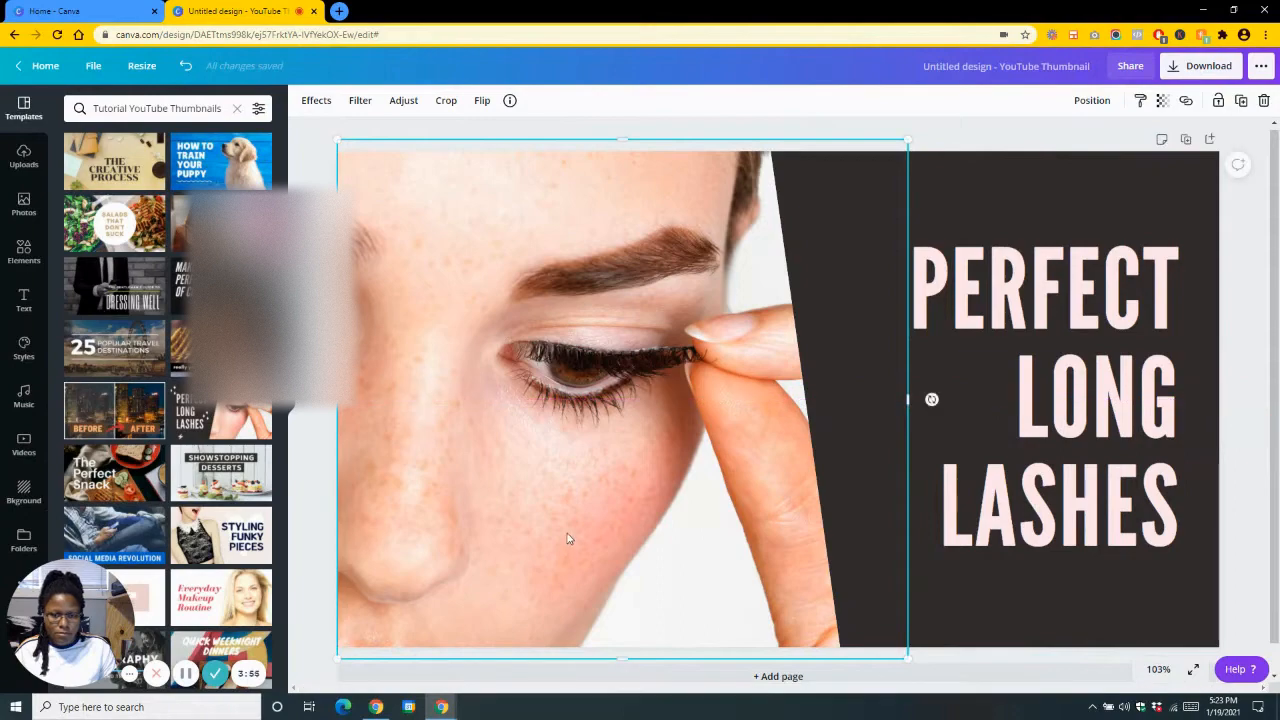
{"action": "mouse_move", "coordinate": [567, 539]}
{"action": "left_mouse_down"}
{"action": "mouse_move", "coordinate": [570, 525]}
{"action": "mouse_move", "coordinate": [576, 540]}
{"action": "left_mouse_up"}
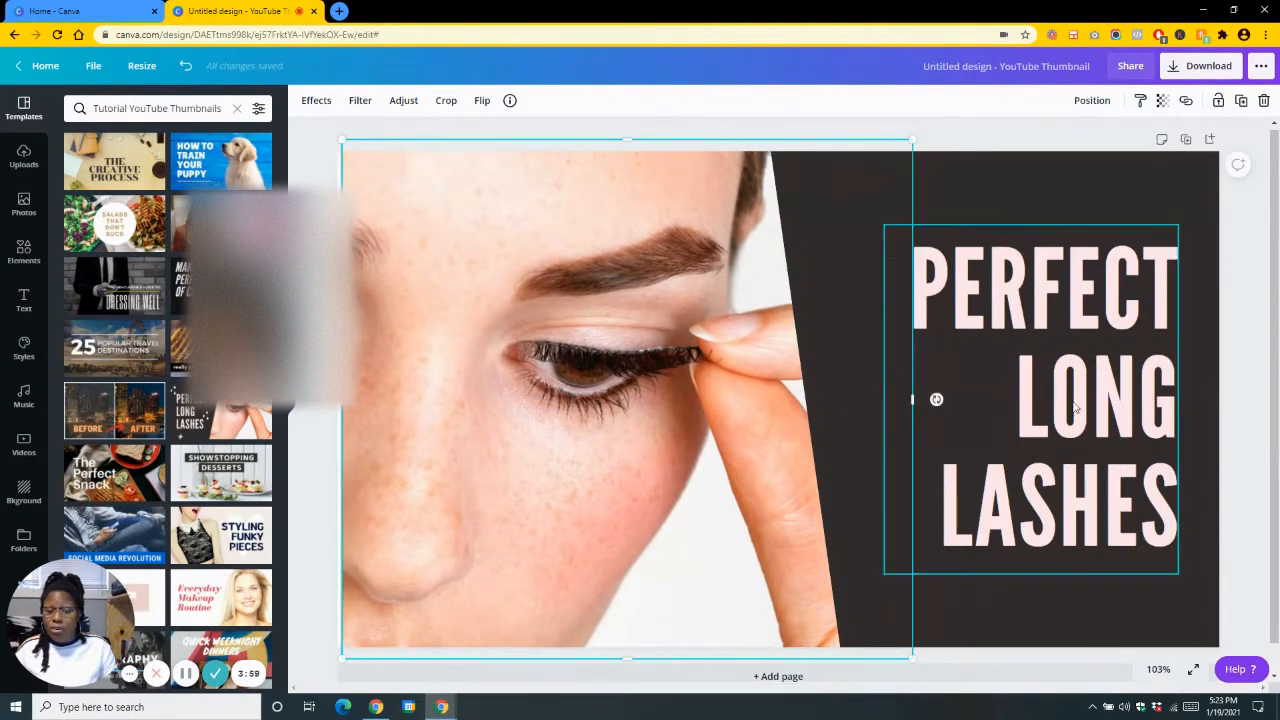
{"action": "left_click", "coordinate": [1058, 136]}
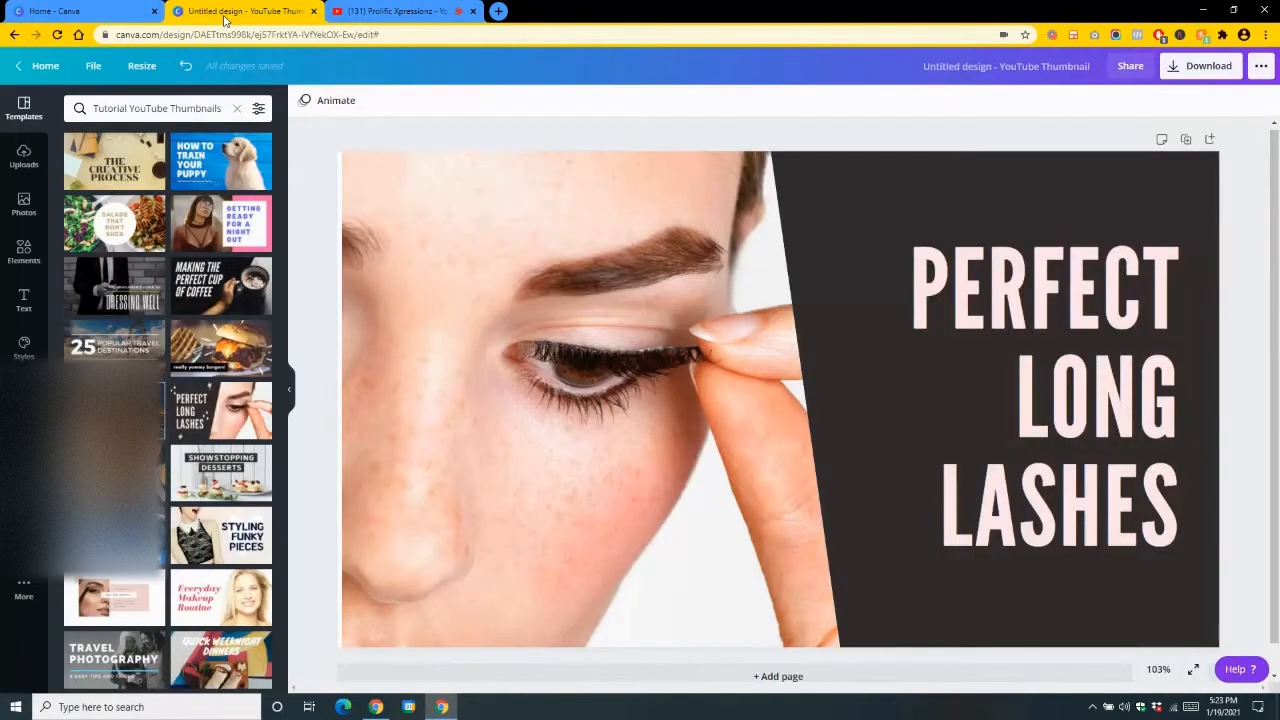
{"action": "left_click", "coordinate": [225, 14]}
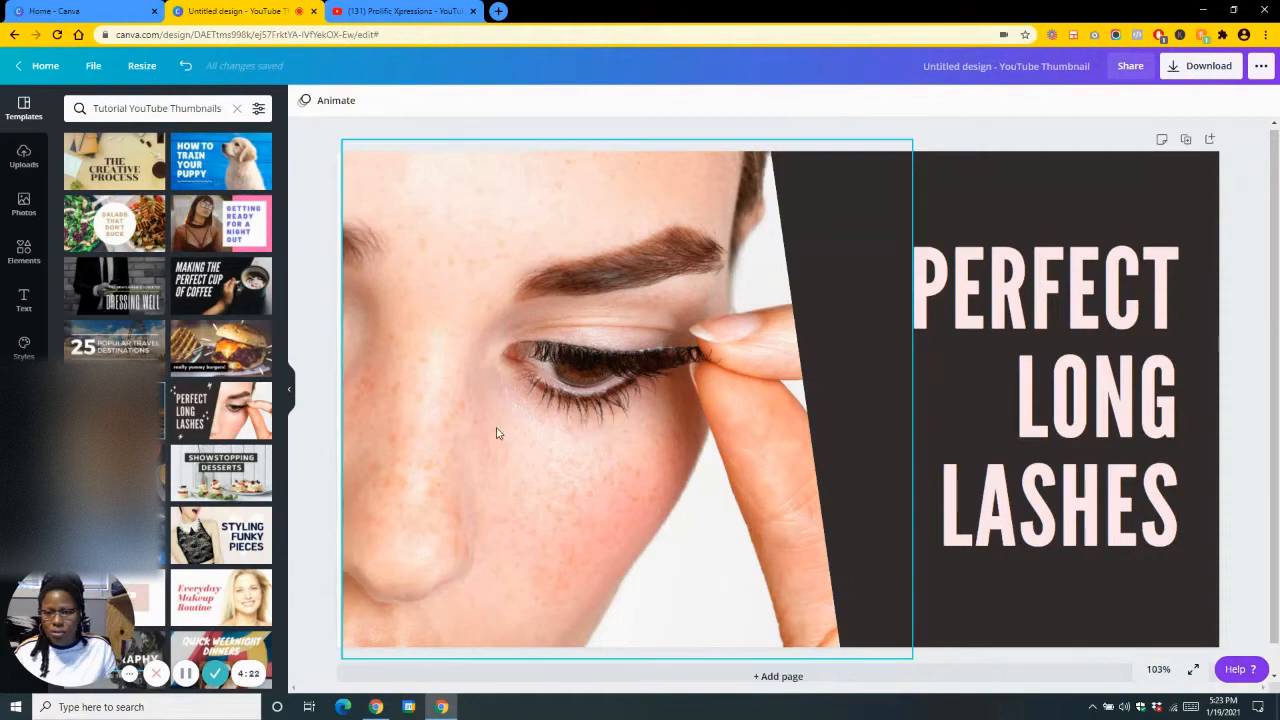
{"action": "left_click_drag", "start_coordinate": [449, 391], "coordinate": [443, 386]}
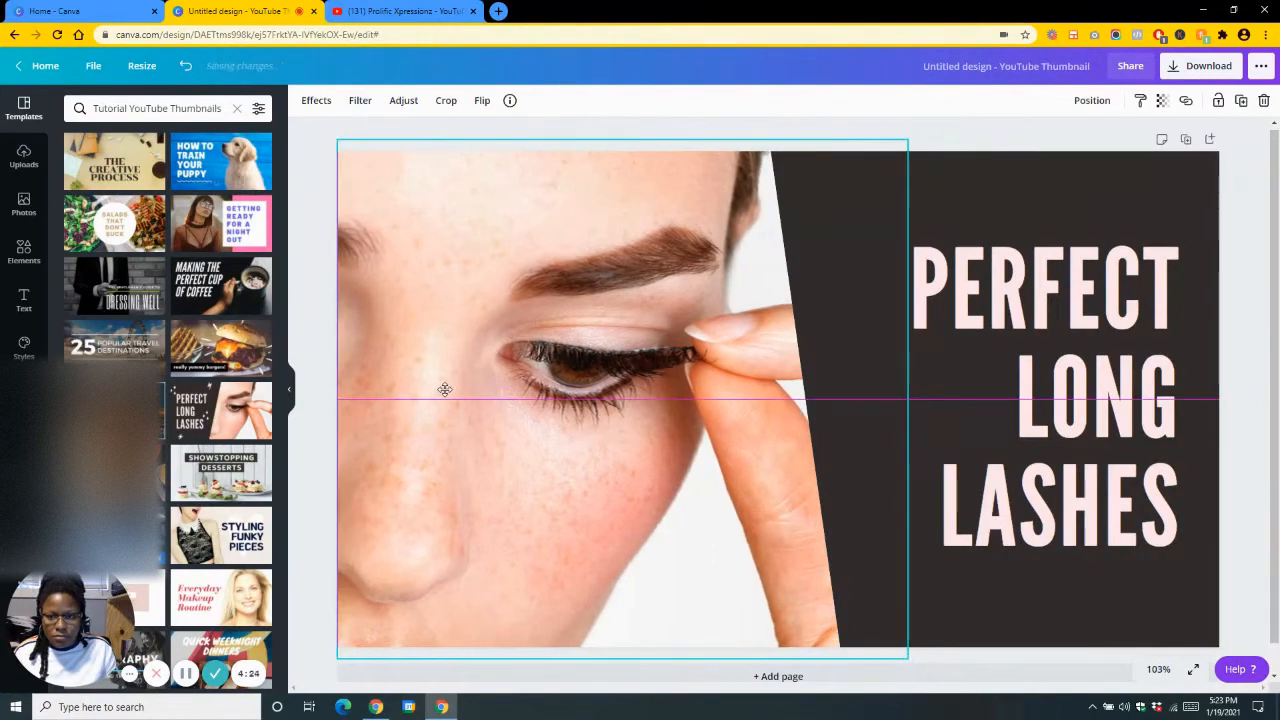
{"action": "left_click_drag", "start_coordinate": [380, 14], "coordinate": [0, 17]}
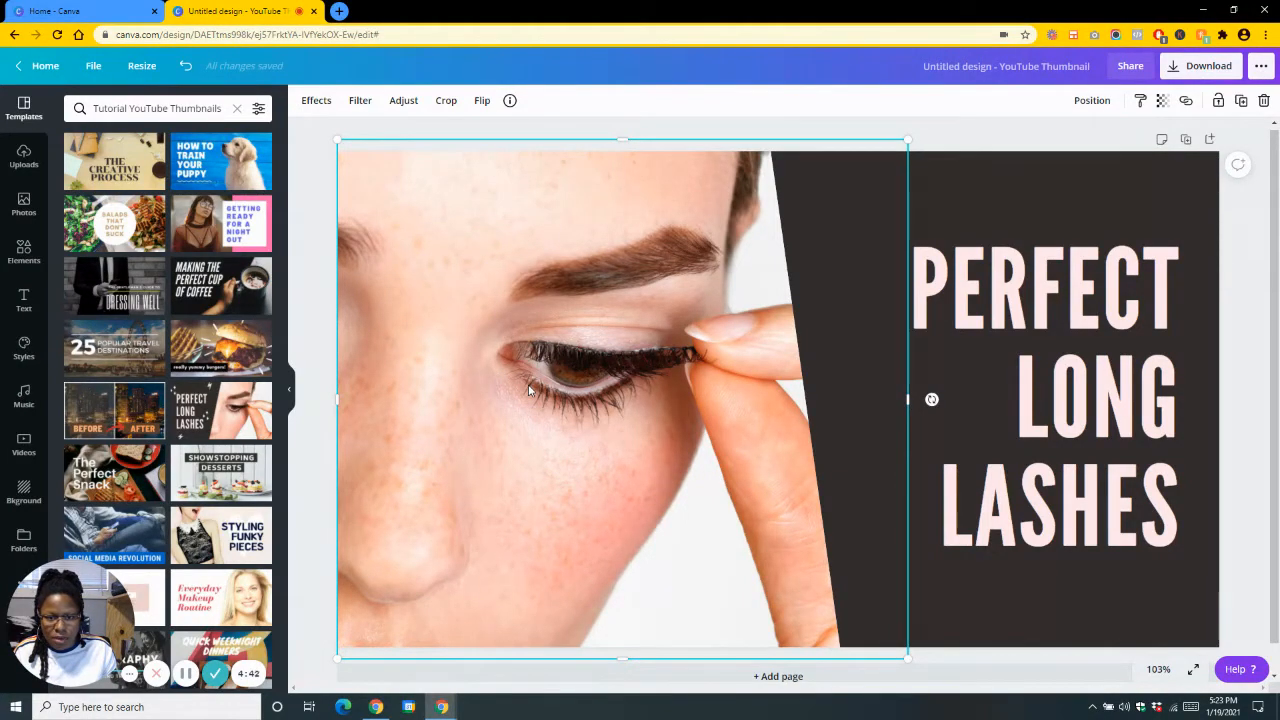
{"action": "double_click", "coordinate": [567, 378]}
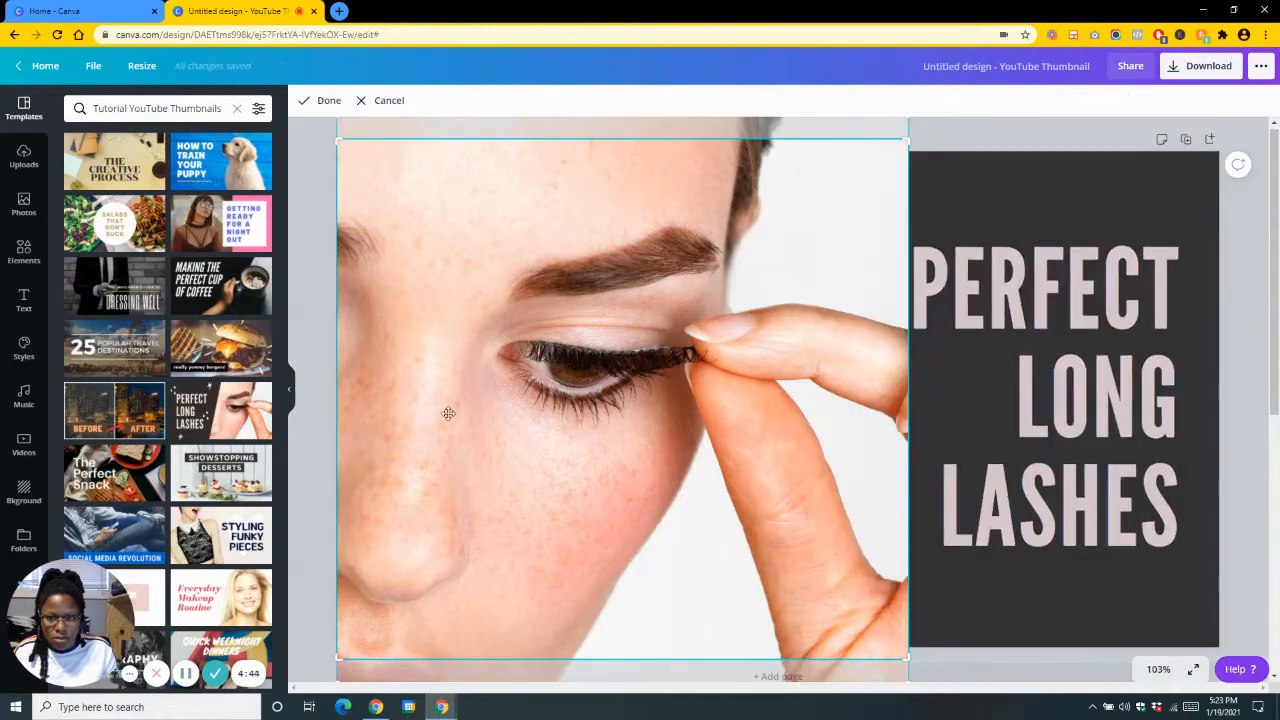
{"action": "left_click", "coordinate": [307, 350]}
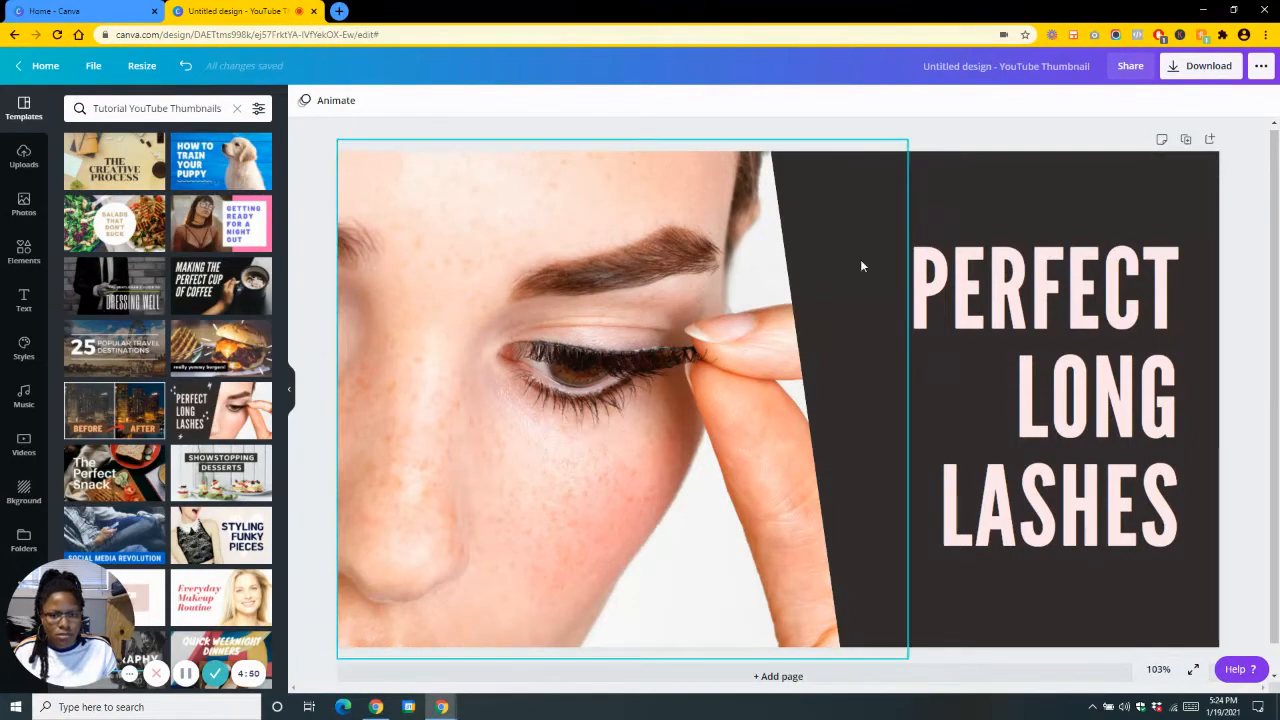
Duplicate the thumbnail page and return to page 1.
{"action": "left_click", "coordinate": [1186, 141]}
{"action": "scroll", "coordinate": [676, 250], "scroll_direction": "up", "scroll_amount": 5}
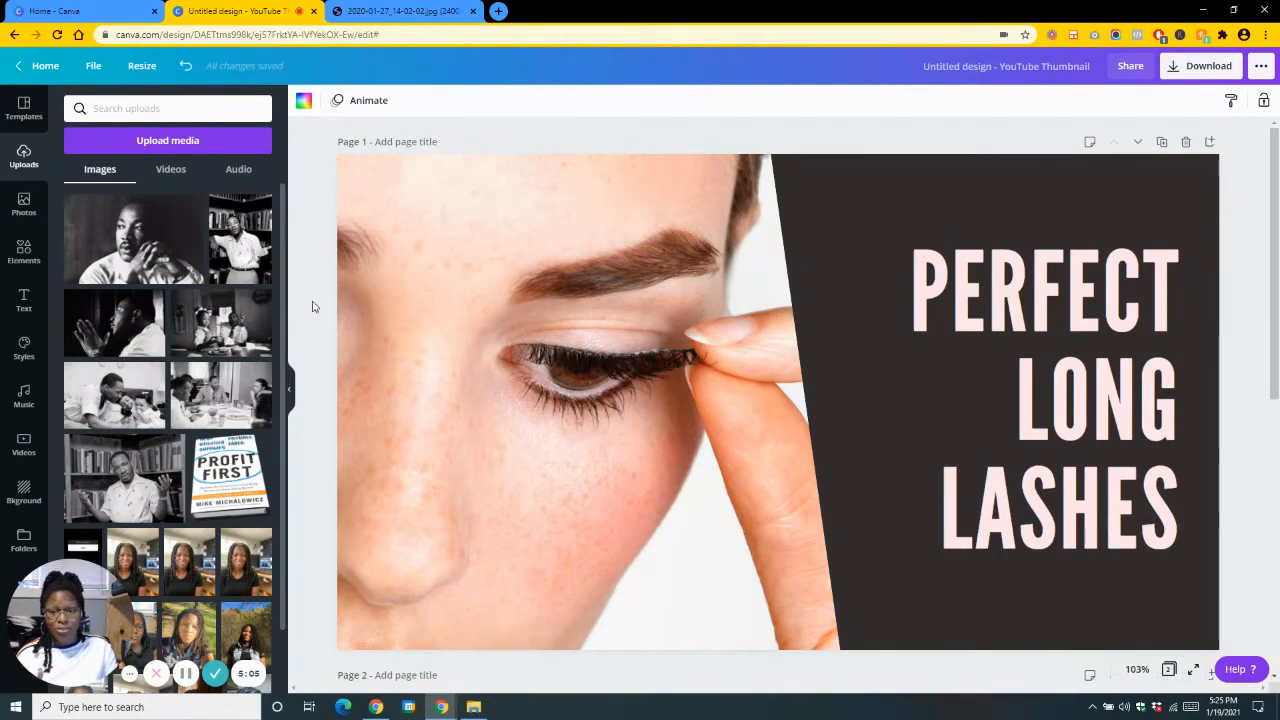
Upload the portrait 2020-01-27_14-02-02.jpg, add it to page 1 and place it over the eye photo.
{"action": "left_click", "coordinate": [378, 12]}
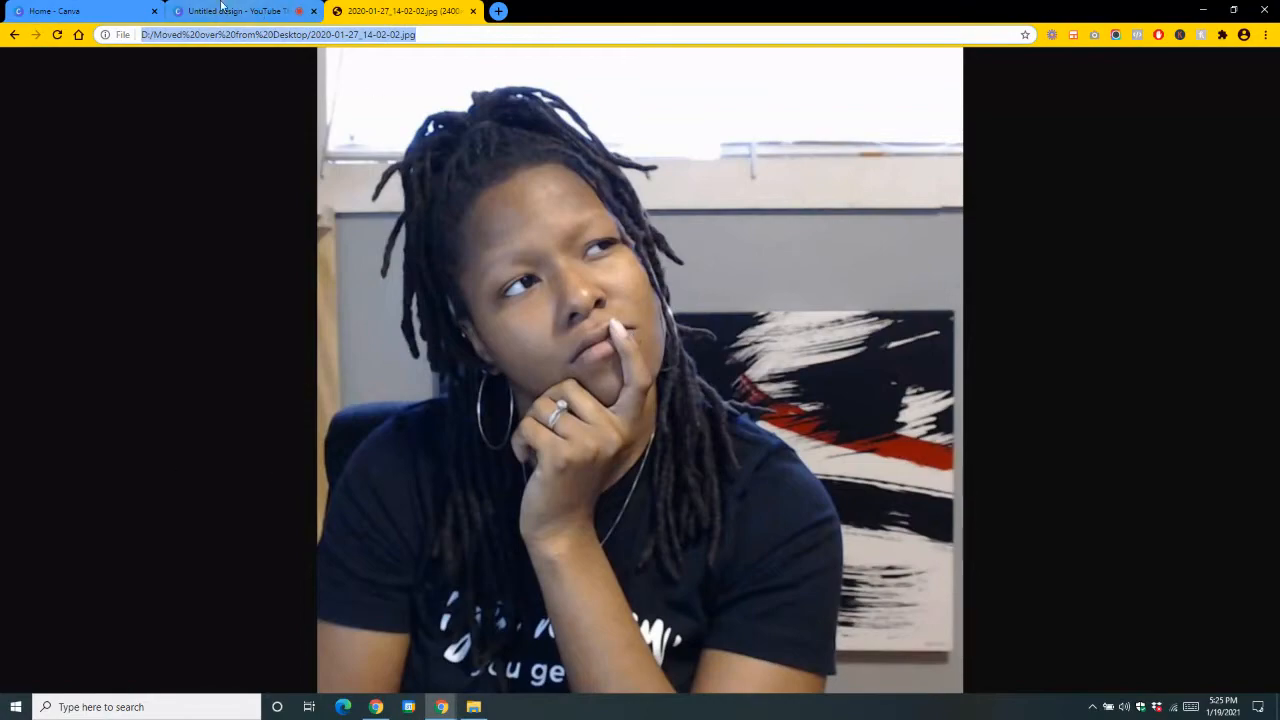
{"action": "left_click_drag", "start_coordinate": [360, 14], "coordinate": [468, 30]}
{"action": "left_click", "coordinate": [473, 11]}
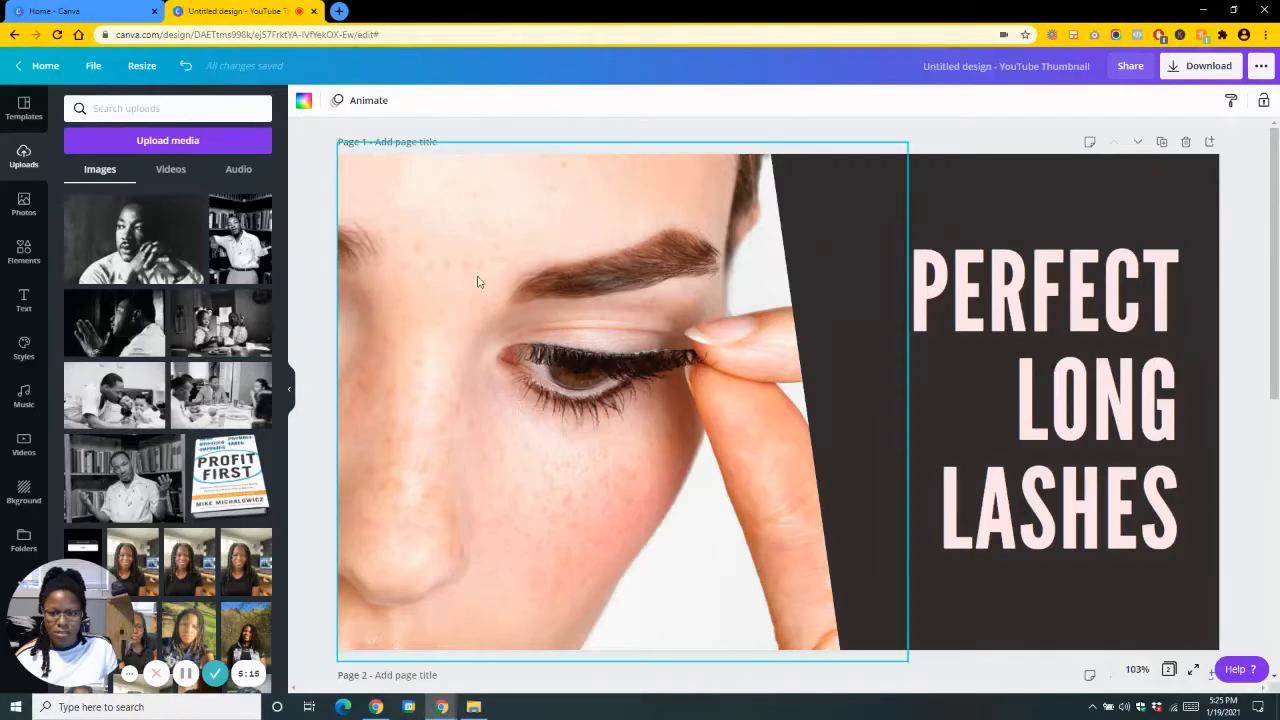
{"action": "left_click_drag", "start_coordinate": [1251, 381], "coordinate": [104, 243]}
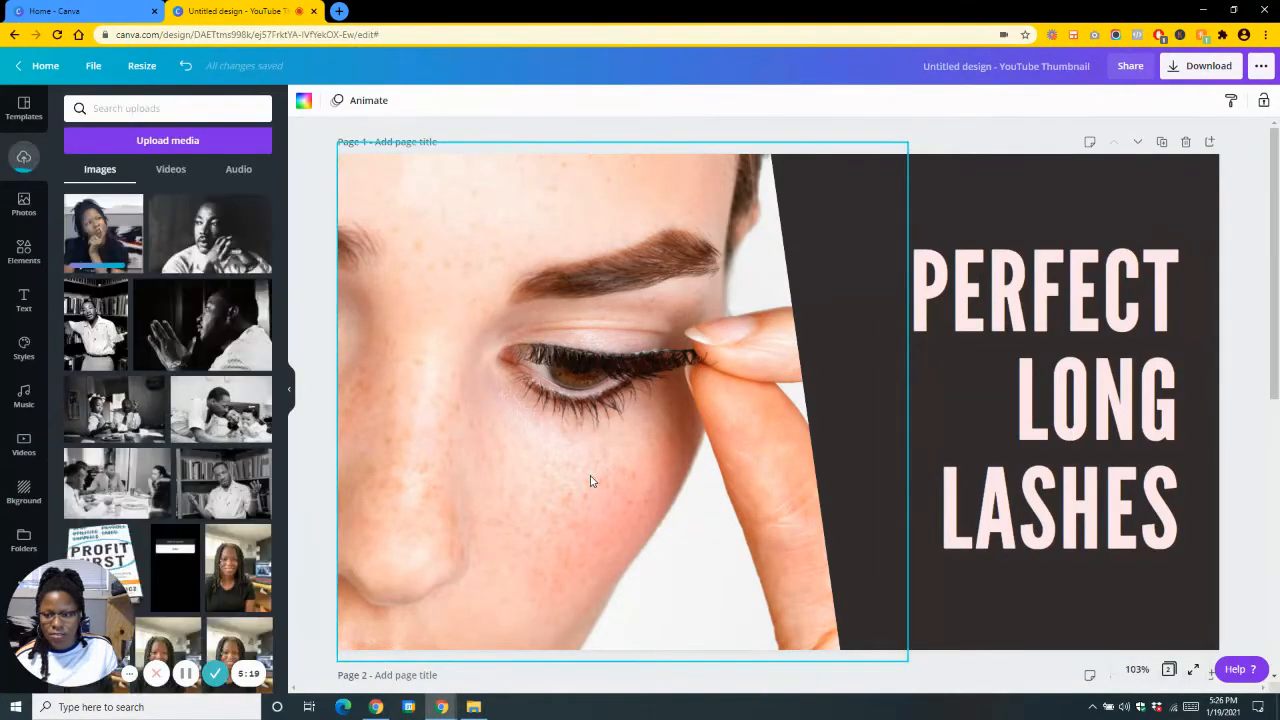
{"action": "left_click", "coordinate": [106, 248]}
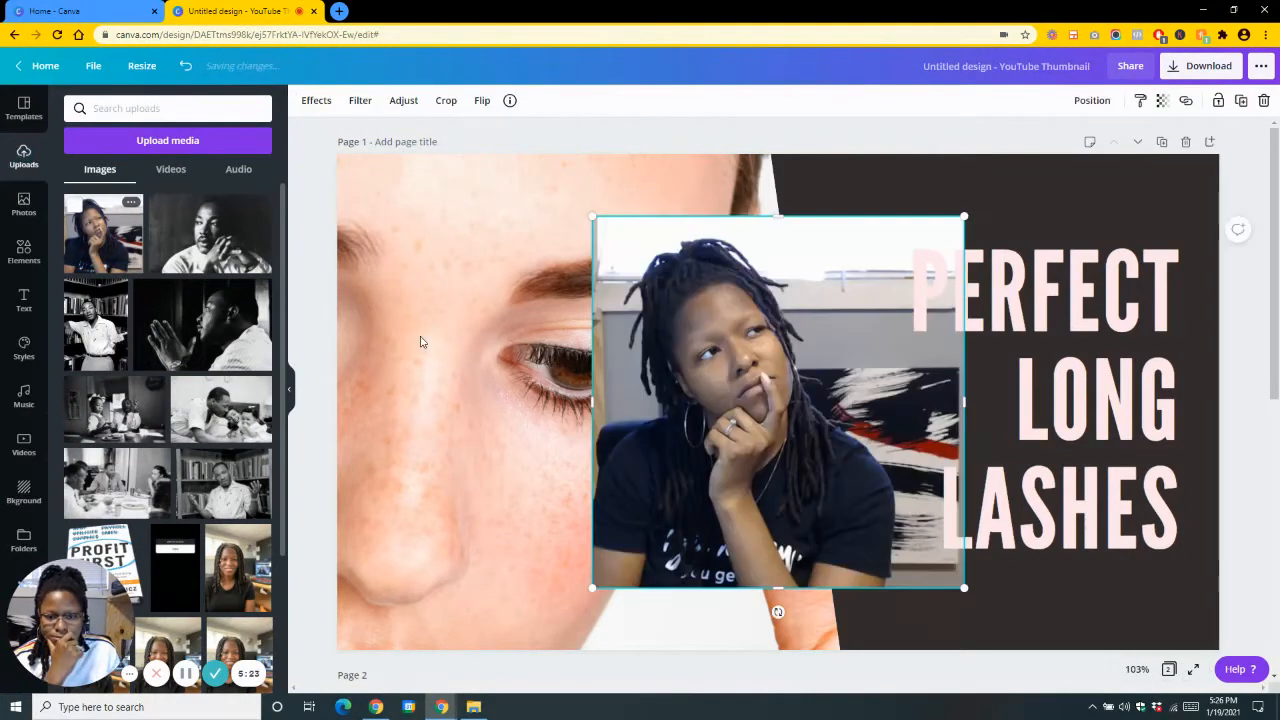
{"action": "left_click_drag", "start_coordinate": [732, 374], "coordinate": [495, 333]}
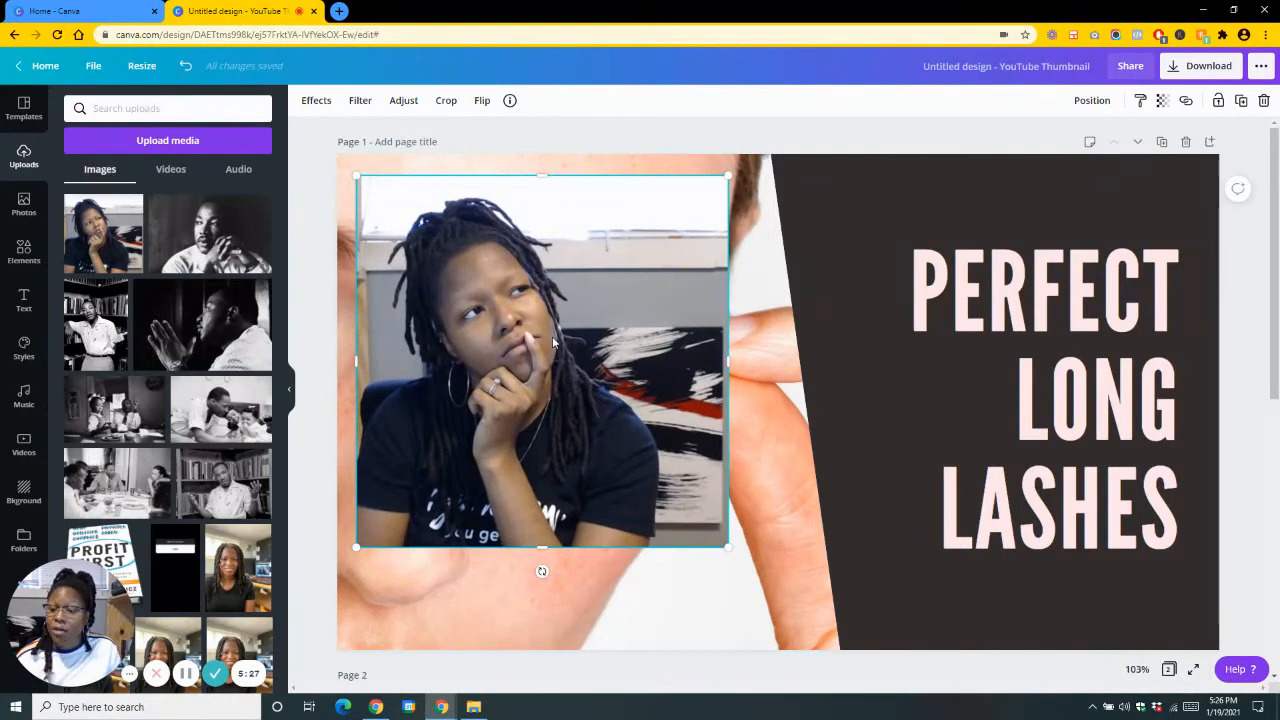
Remove the background from the portrait photo on page 1 with Background Remover.
{"action": "left_click", "coordinate": [314, 102]}
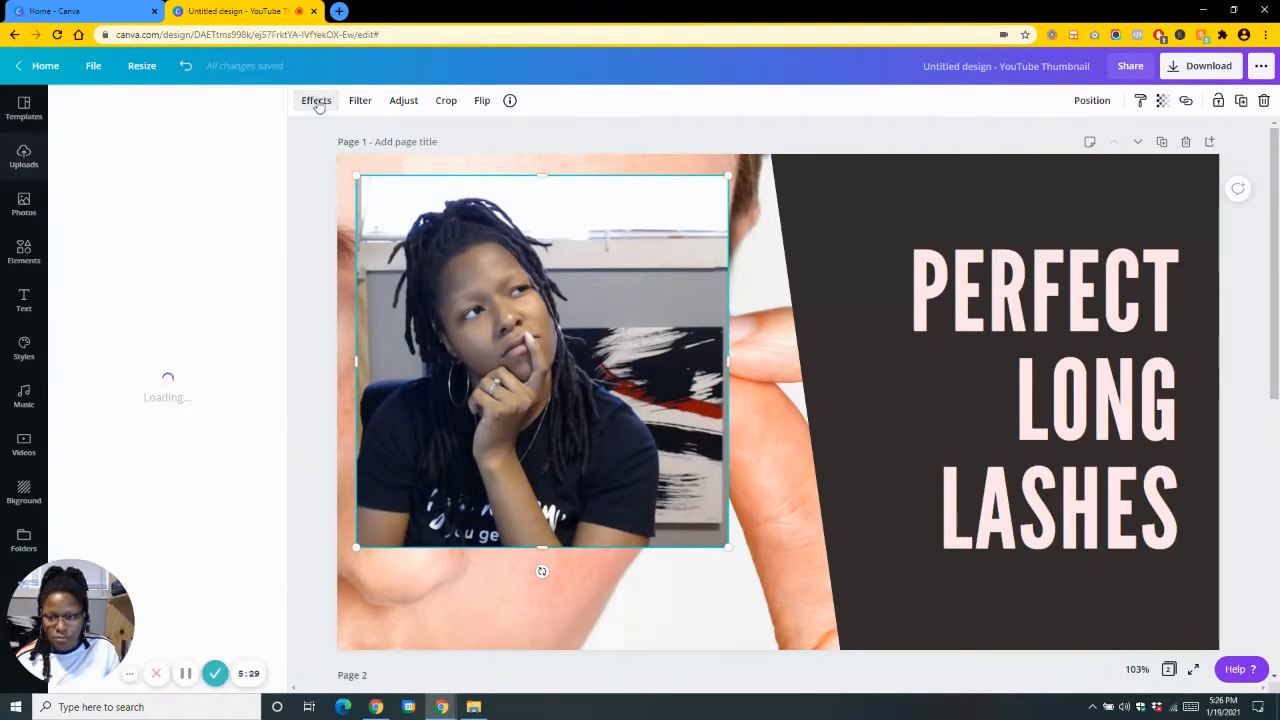
{"action": "left_click", "coordinate": [316, 102]}
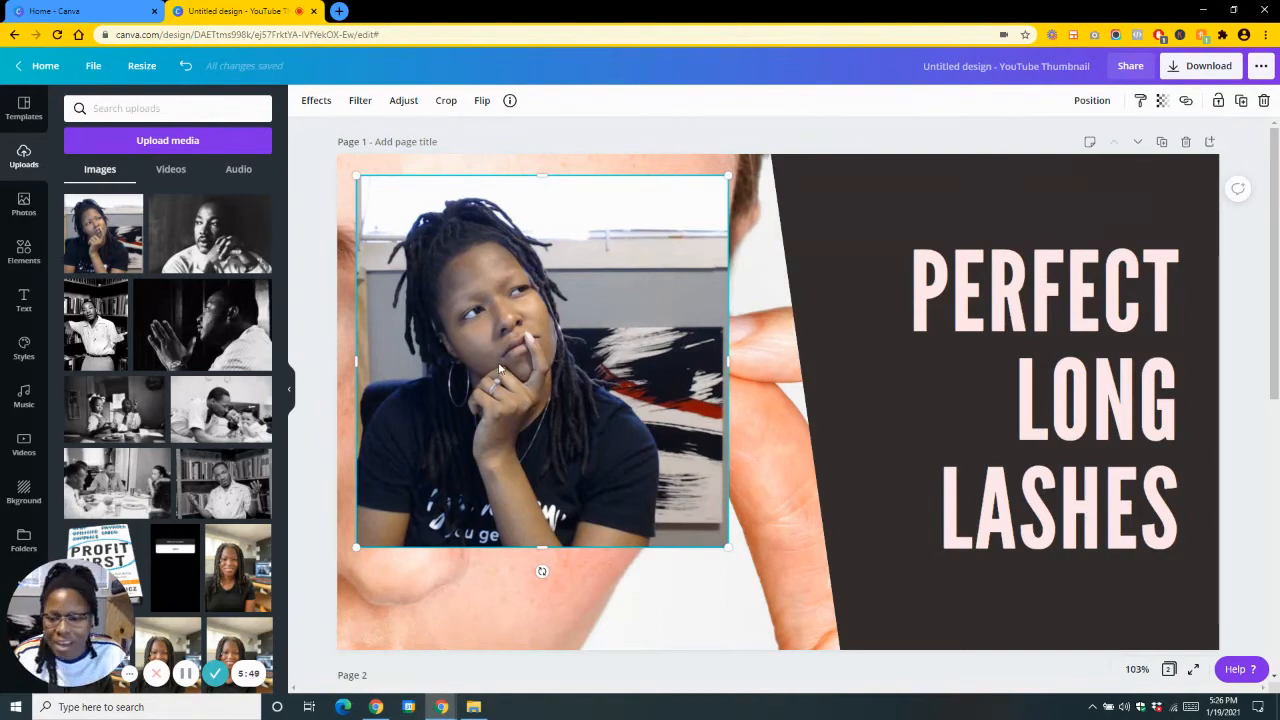
{"action": "left_click", "coordinate": [317, 100]}
{"action": "left_click", "coordinate": [185, 155]}
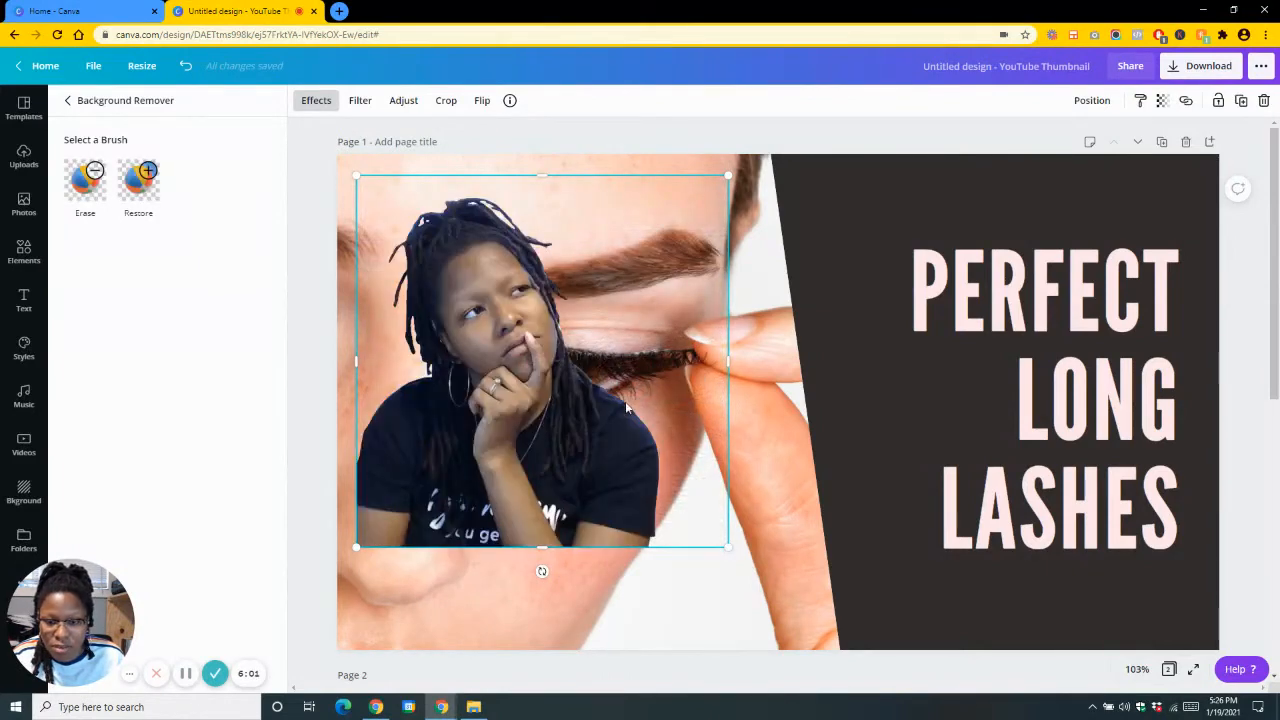
Align the cut-out portrait with the page's bottom-left corner and enlarge it to fill the full page height.
{"action": "left_click_drag", "start_coordinate": [602, 481], "coordinate": [577, 528]}
{"action": "left_click", "coordinate": [551, 201]}
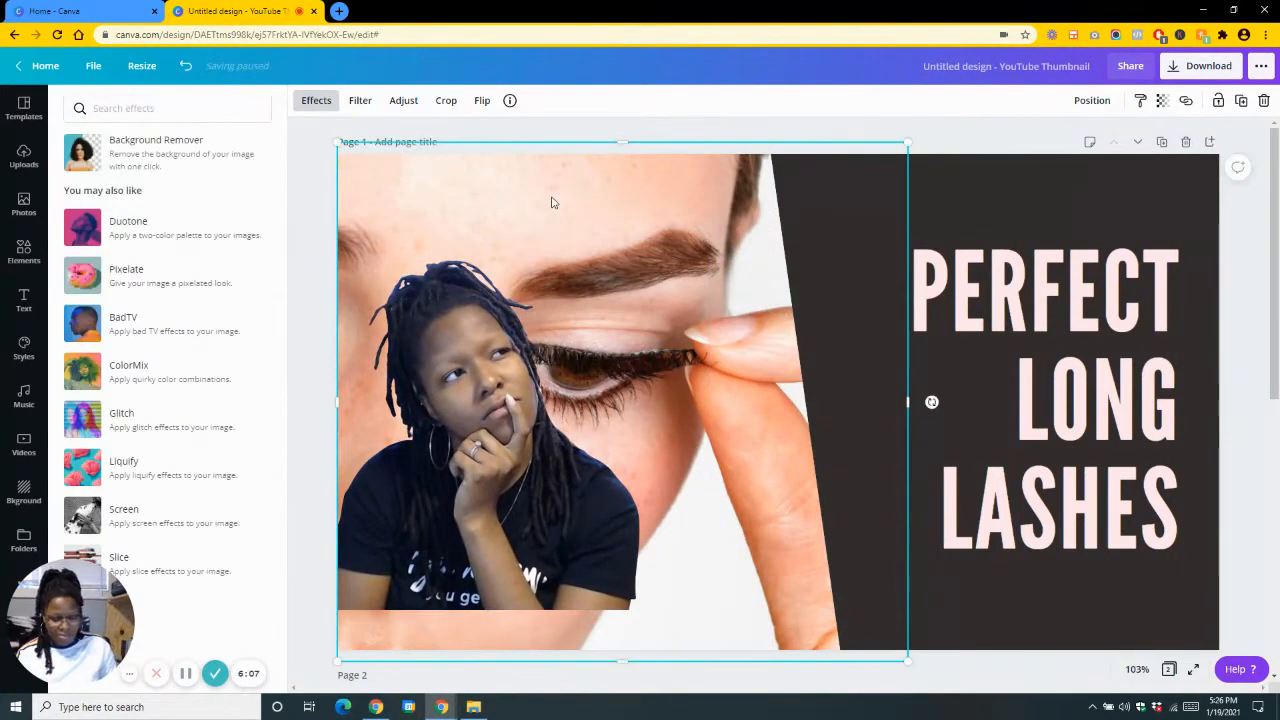
{"action": "left_click_drag", "start_coordinate": [520, 479], "coordinate": [522, 521]}
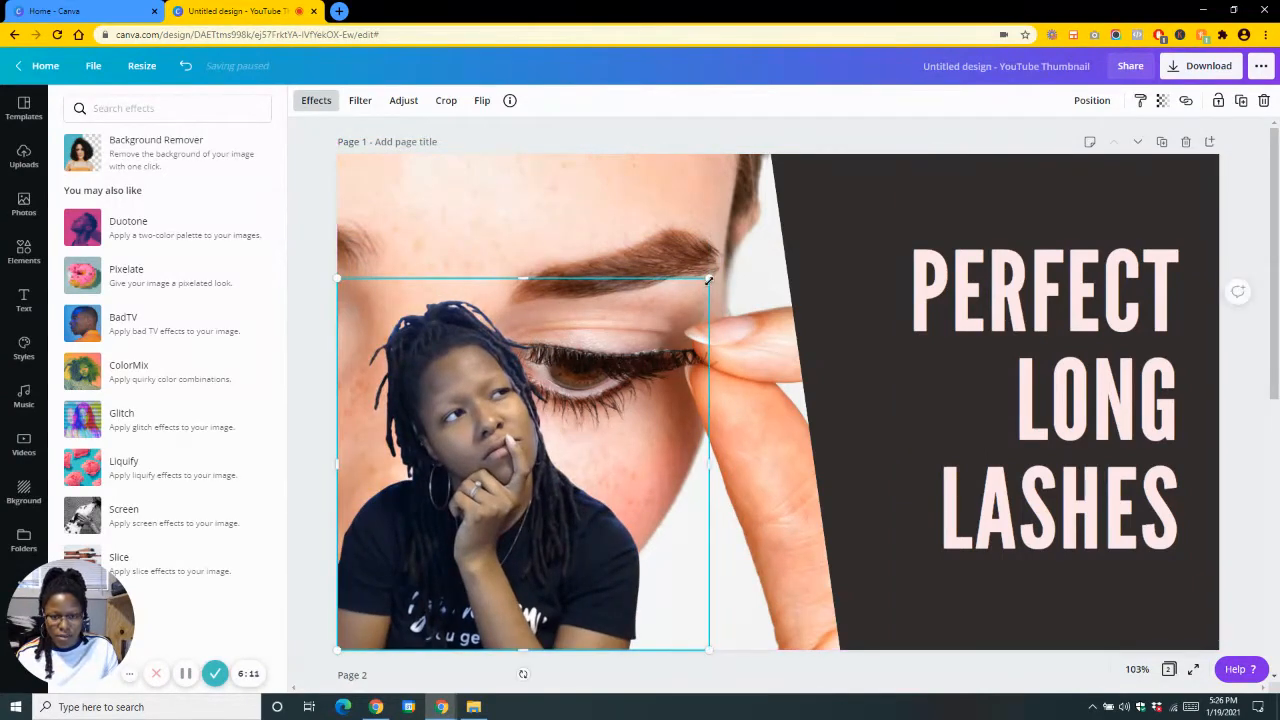
{"action": "left_click_drag", "start_coordinate": [708, 281], "coordinate": [845, 163]}
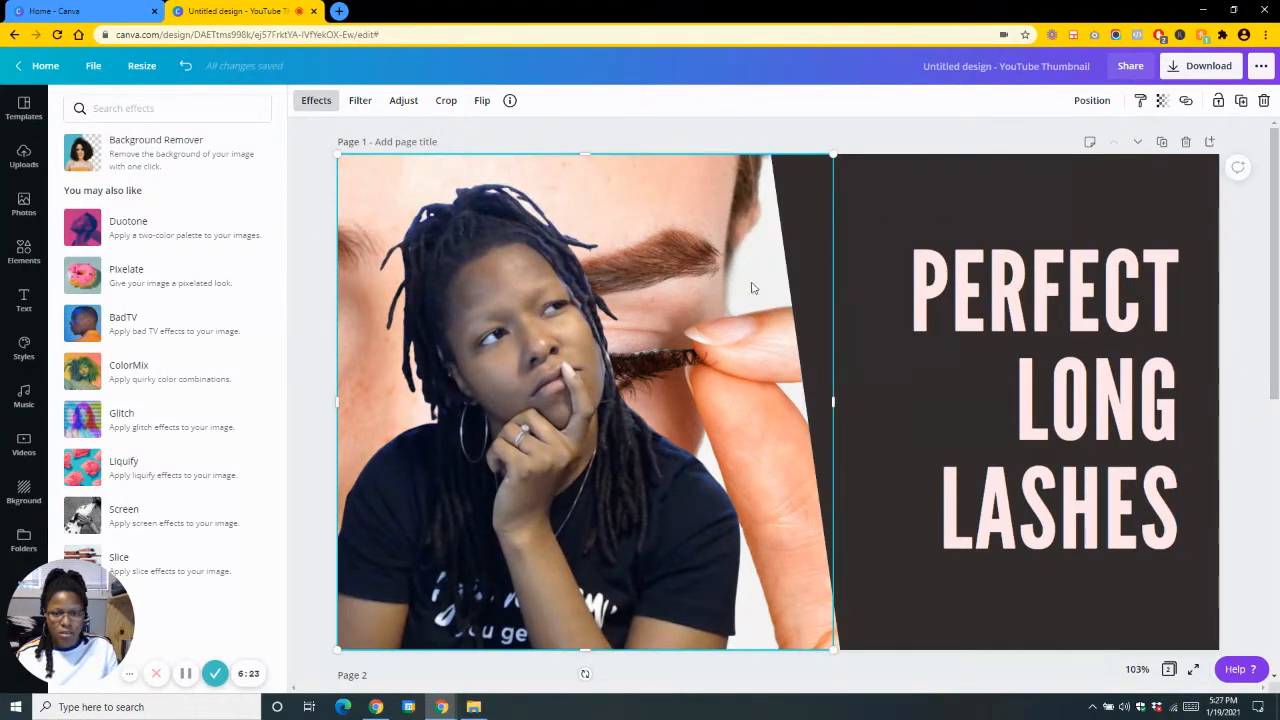
Delete the eye photo behind the portrait, keeping the portrait flush with the left edge of page 1.
{"action": "left_click_drag", "start_coordinate": [537, 337], "coordinate": [892, 337]}
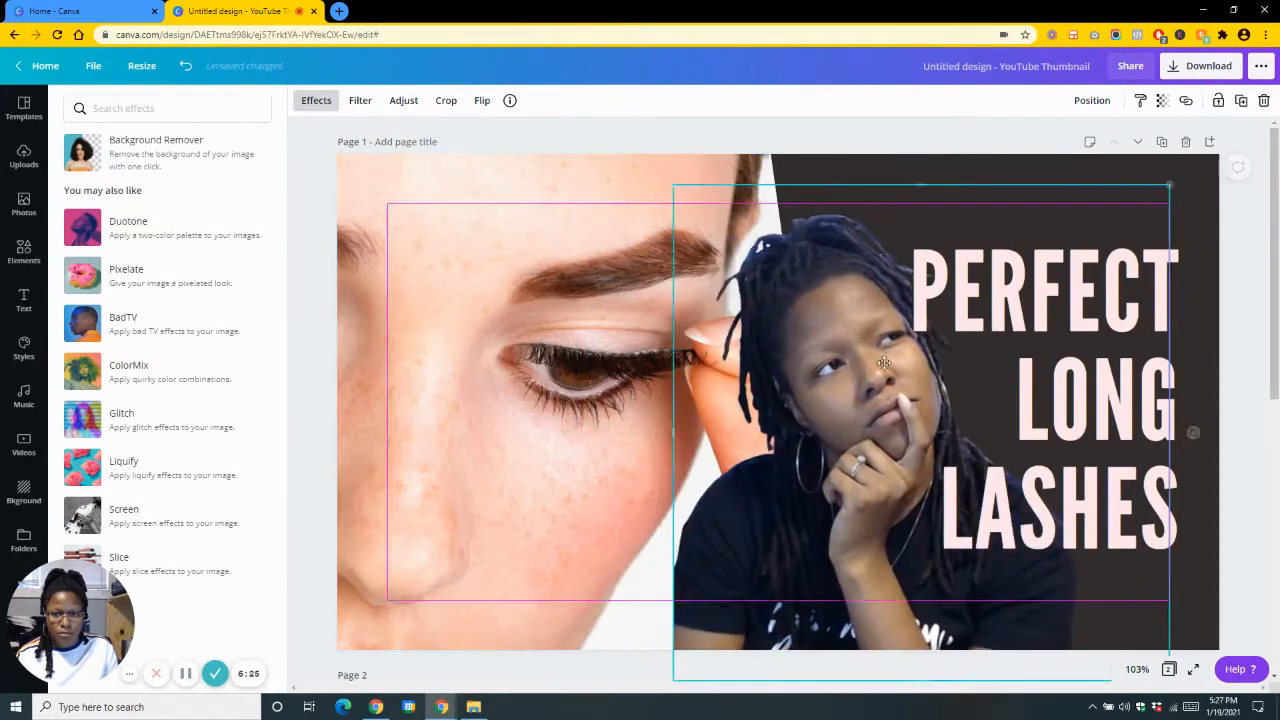
{"action": "left_click", "coordinate": [514, 344]}
{"action": "key", "text": "Delete"}
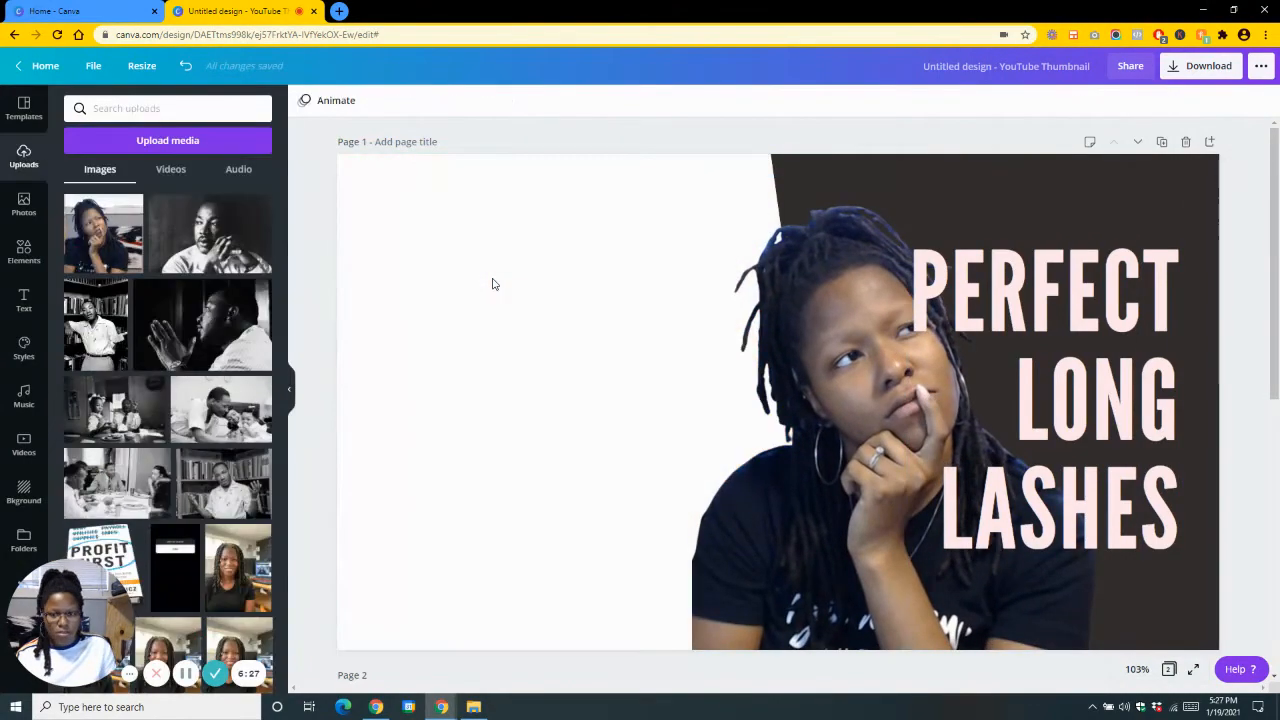
{"action": "left_click_drag", "start_coordinate": [830, 432], "coordinate": [467, 436]}
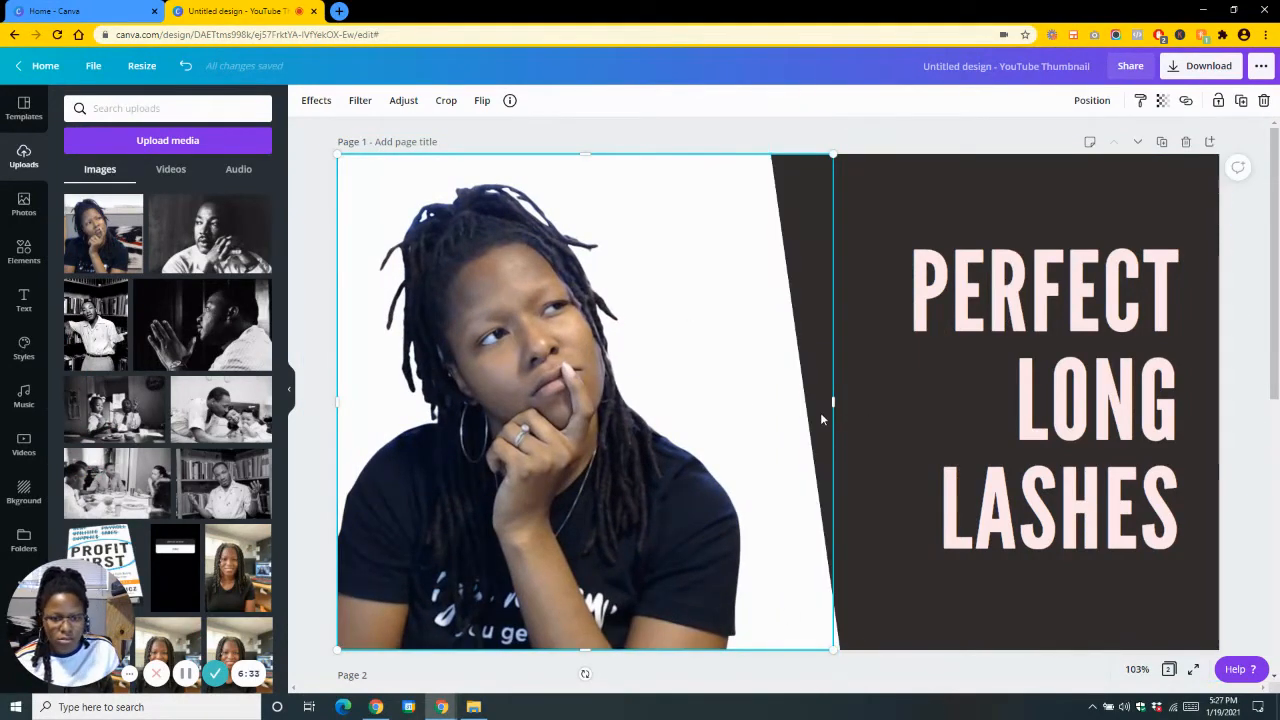
Search the backgrounds for "lines" and apply the grey vertical-stripe background to page 1.
{"action": "left_click", "coordinate": [316, 100]}
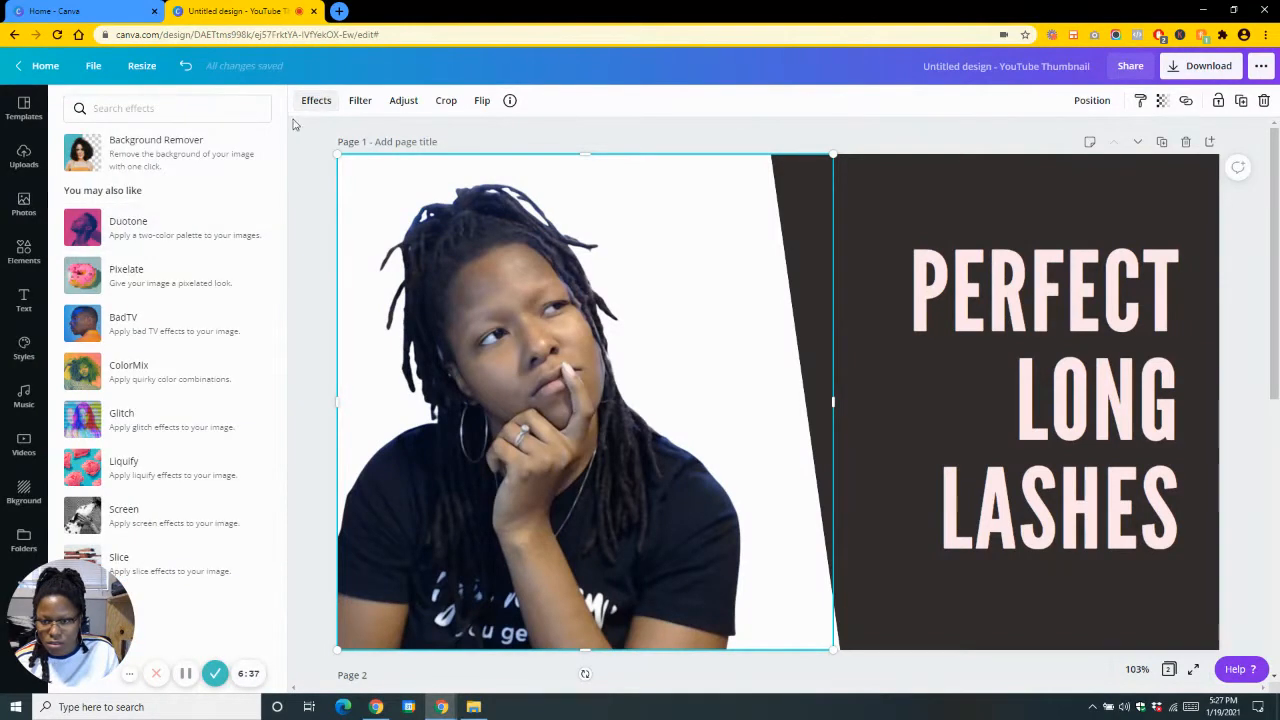
{"action": "left_click", "coordinate": [320, 104]}
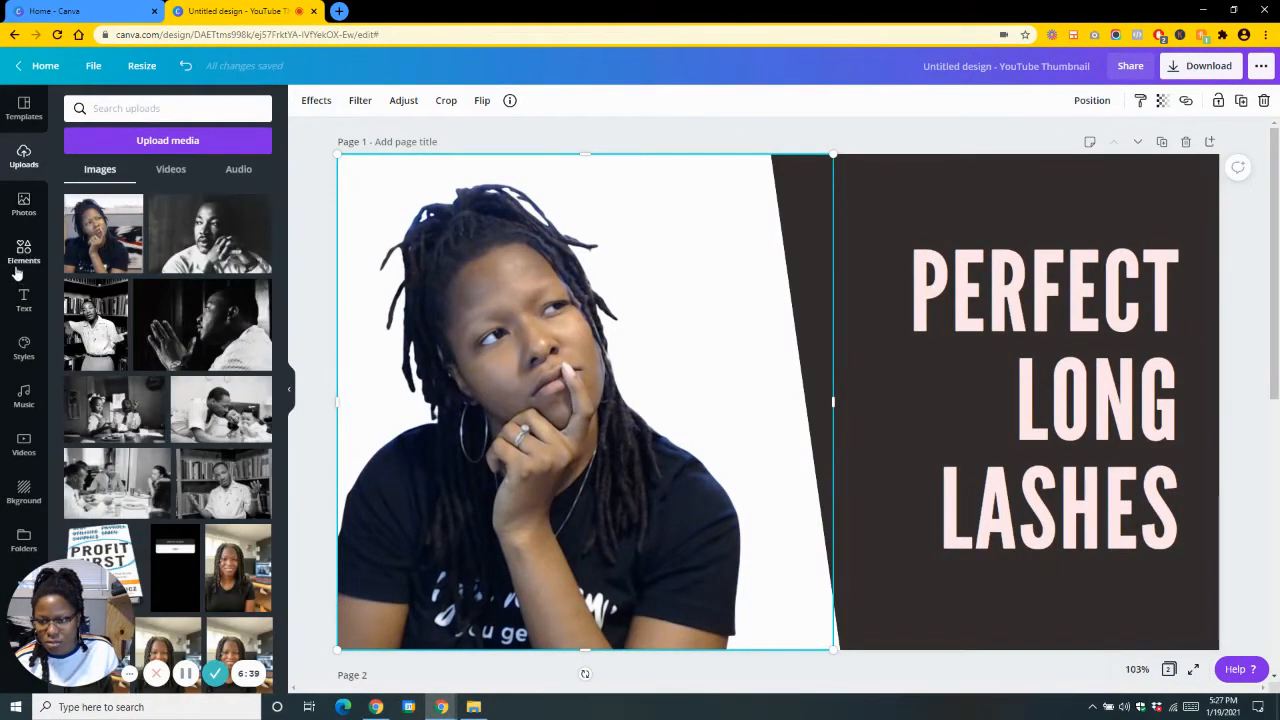
{"action": "left_click", "coordinate": [23, 490]}
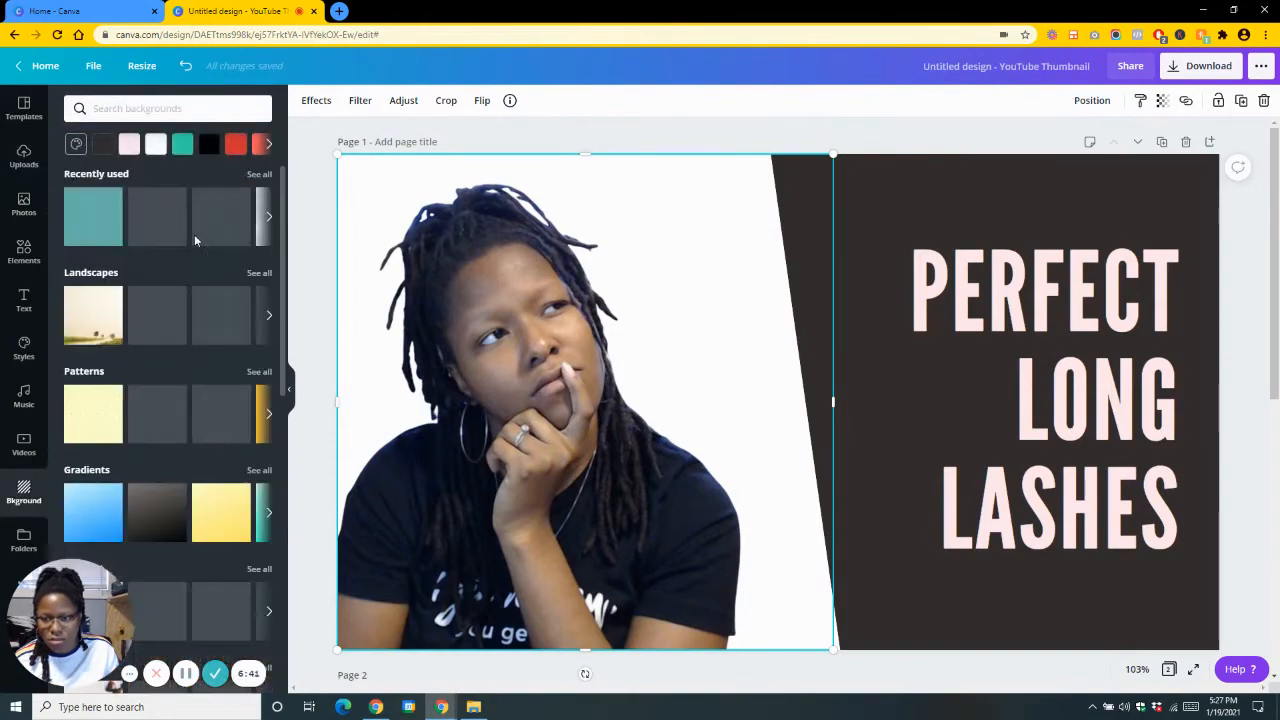
{"action": "left_click", "coordinate": [131, 104]}
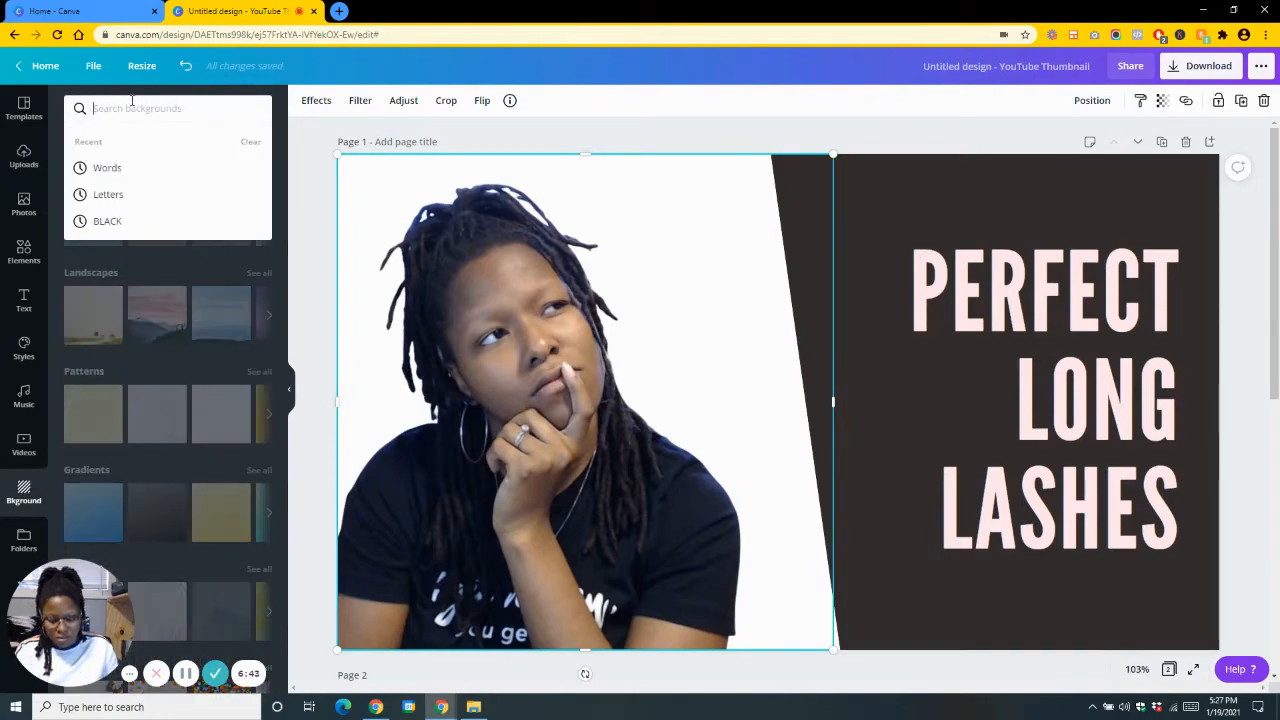
{"action": "type", "text": "lines"}
{"action": "key", "text": "Return"}
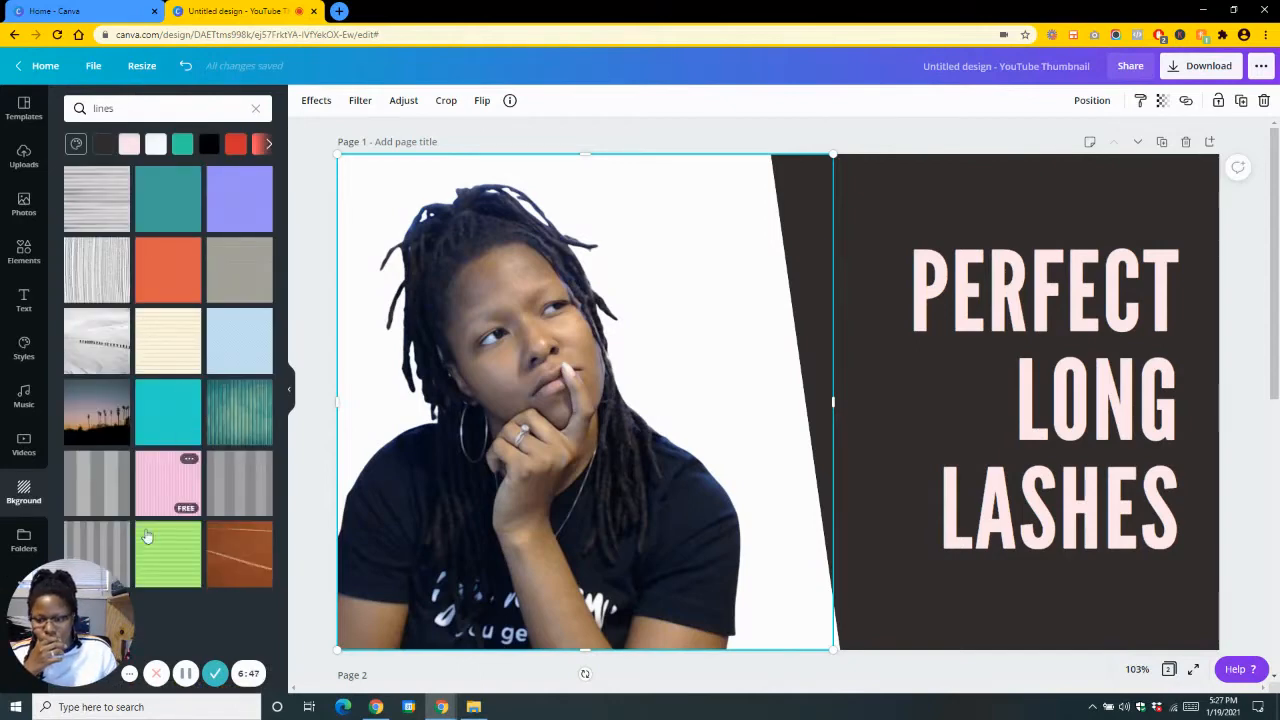
{"action": "left_click", "coordinate": [105, 548]}
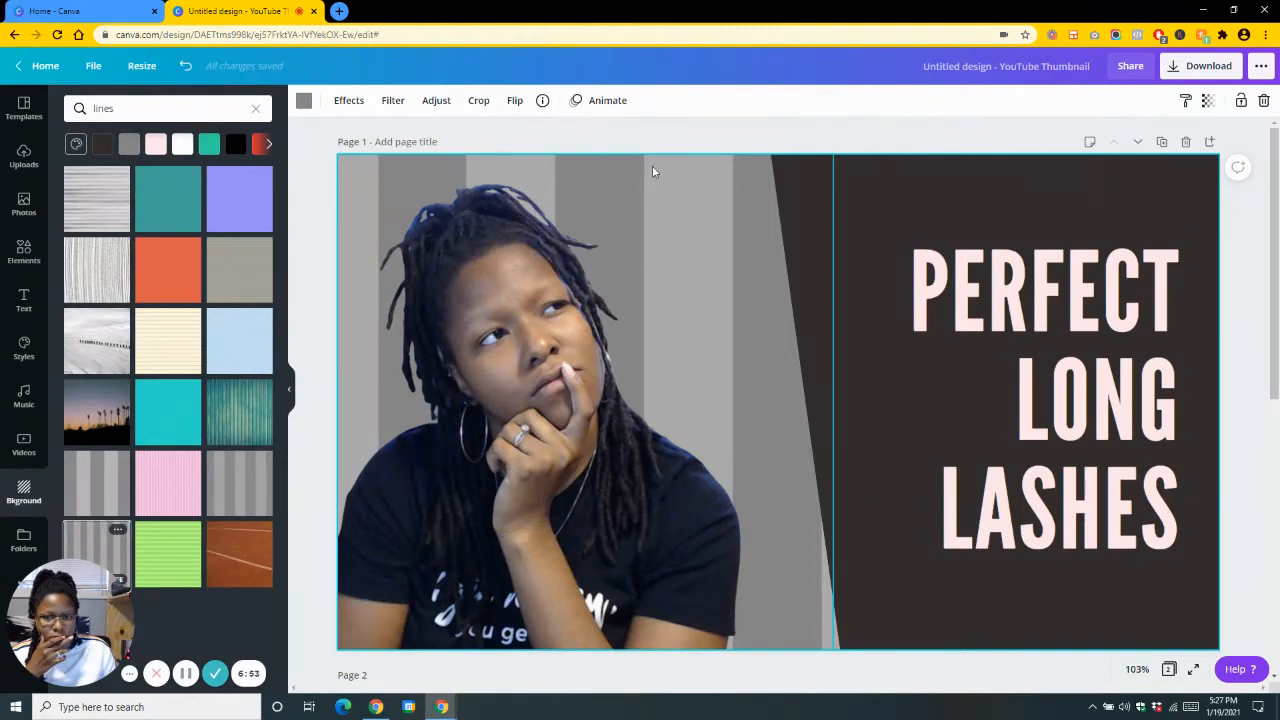
Move the portrait over to the dark panel behind the title, exposing the striped background.
{"action": "left_click", "coordinate": [679, 205]}
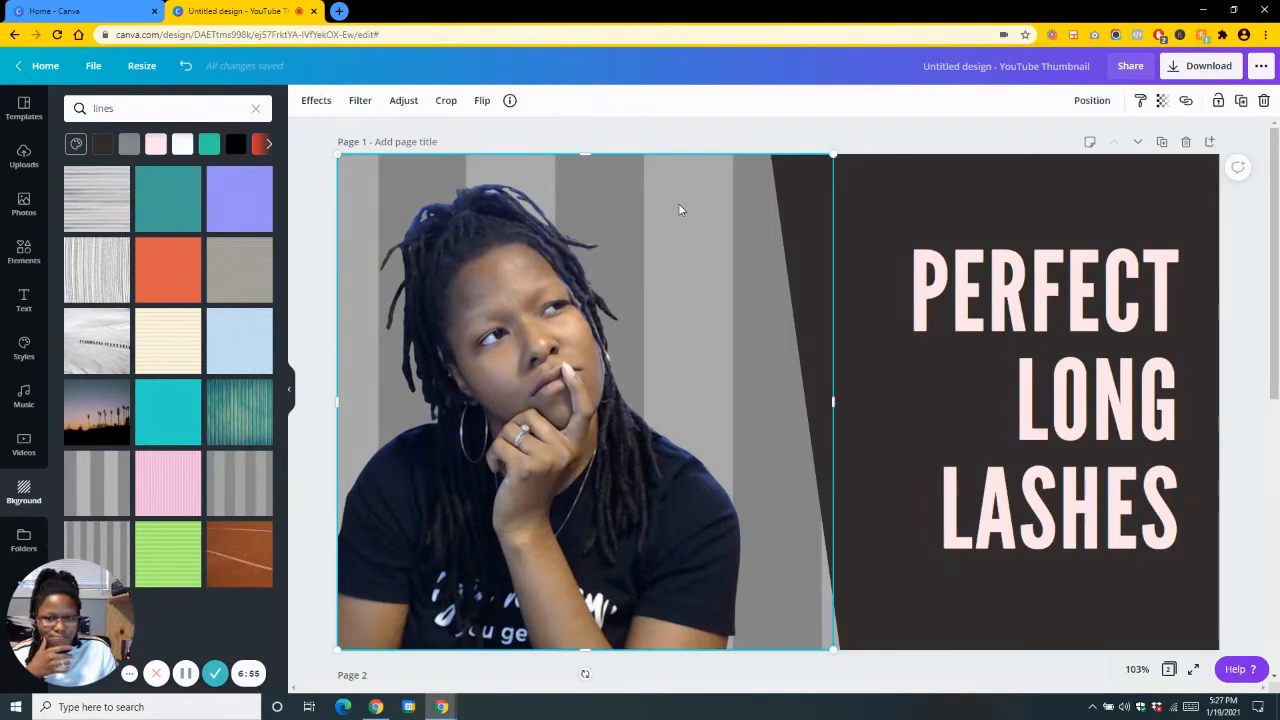
{"action": "mouse_move", "coordinate": [587, 674]}
{"action": "left_mouse_down"}
{"action": "mouse_move", "coordinate": [503, 677]}
{"action": "mouse_move", "coordinate": [587, 674]}
{"action": "left_mouse_up"}
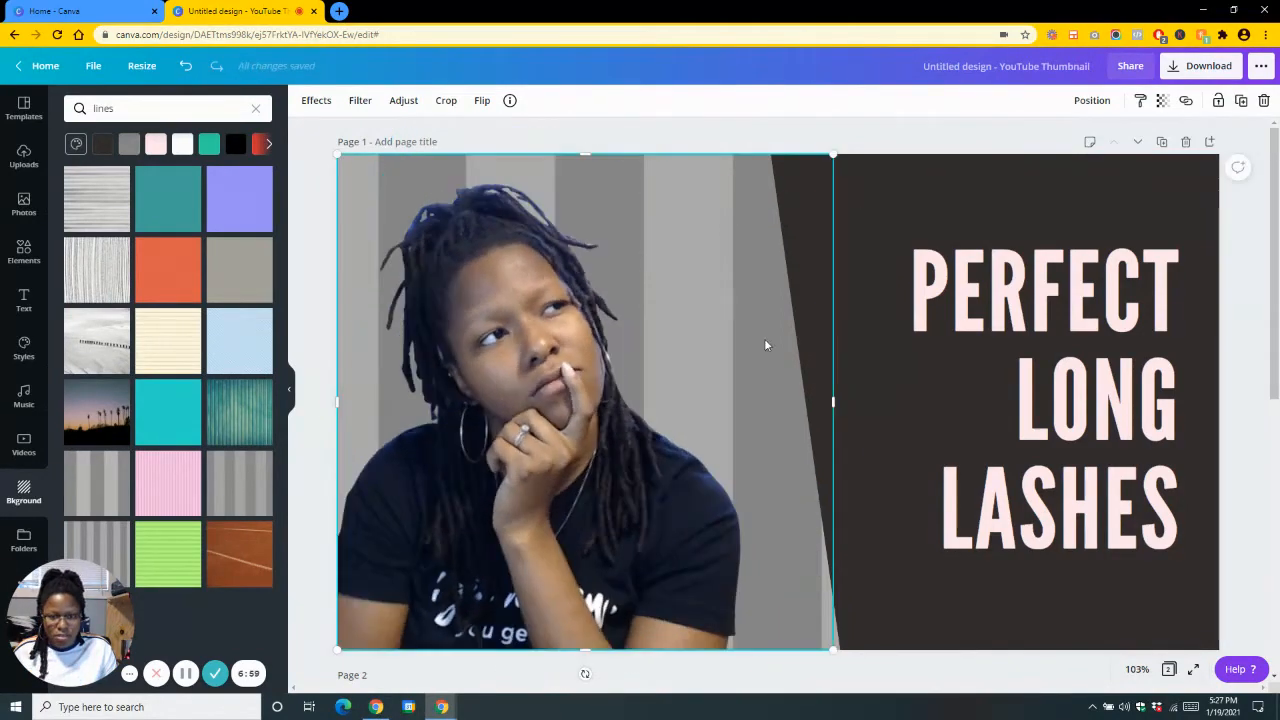
{"action": "left_click_drag", "start_coordinate": [539, 358], "coordinate": [1090, 378]}
{"action": "left_click", "coordinate": [640, 372]}
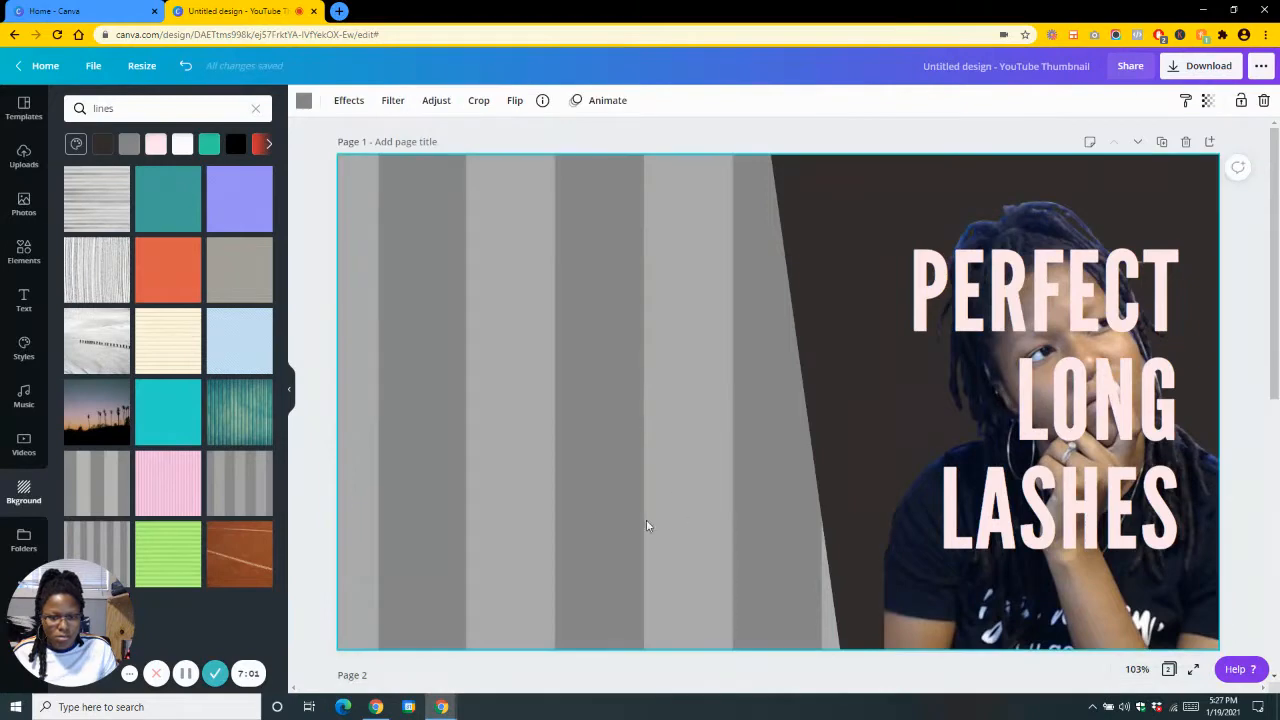
{"action": "double_click", "coordinate": [492, 317]}
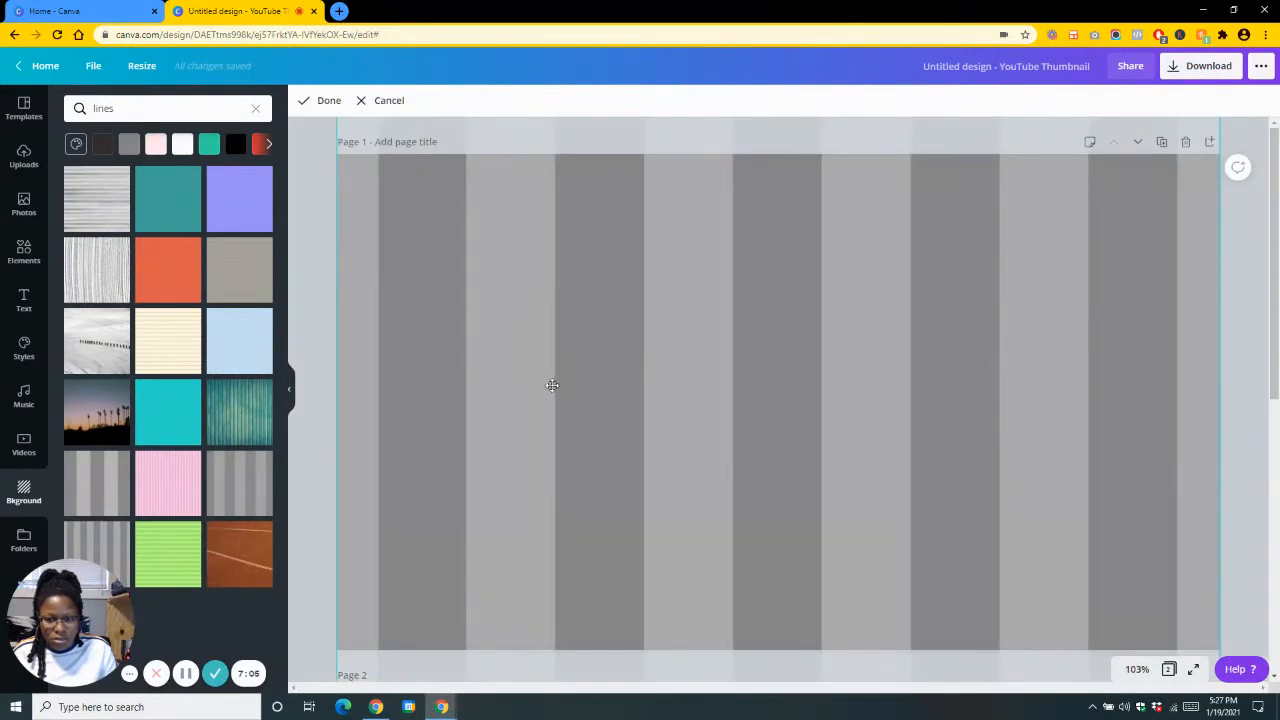
{"action": "left_click", "coordinate": [330, 549]}
{"action": "scroll", "coordinate": [457, 337], "scroll_direction": "down", "scroll_amount": 3}
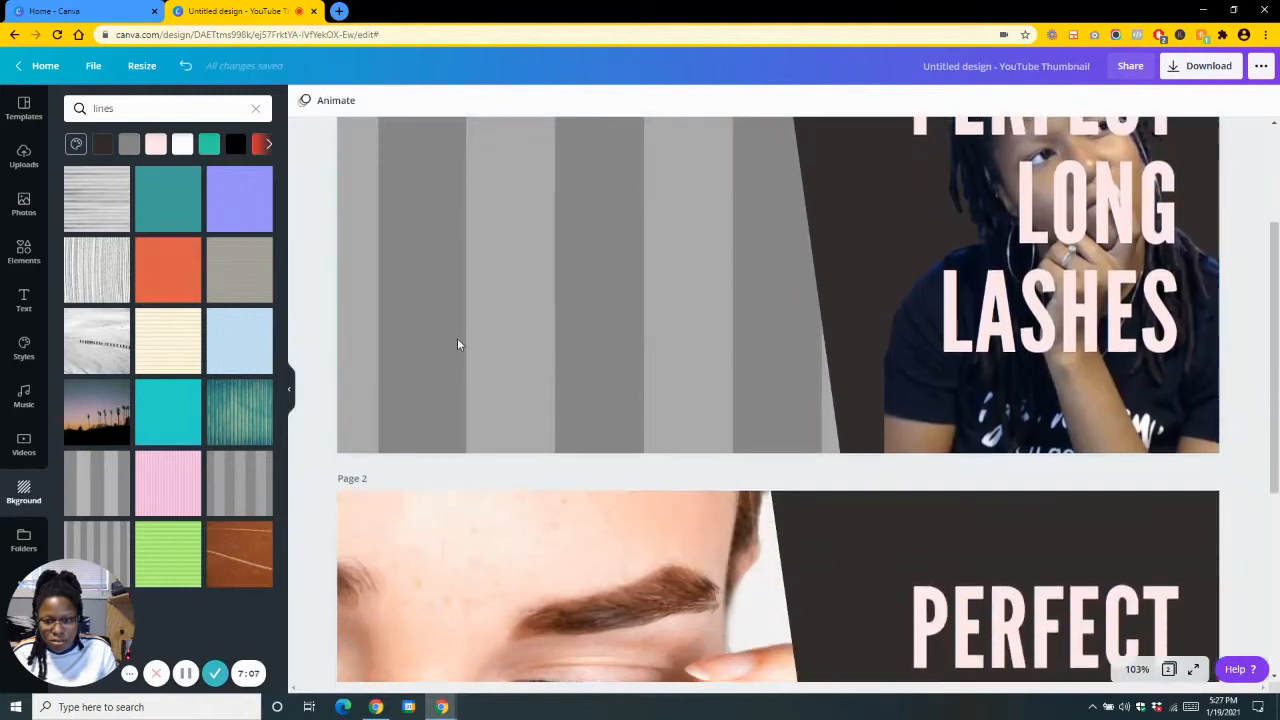
{"action": "left_click", "coordinate": [460, 346]}
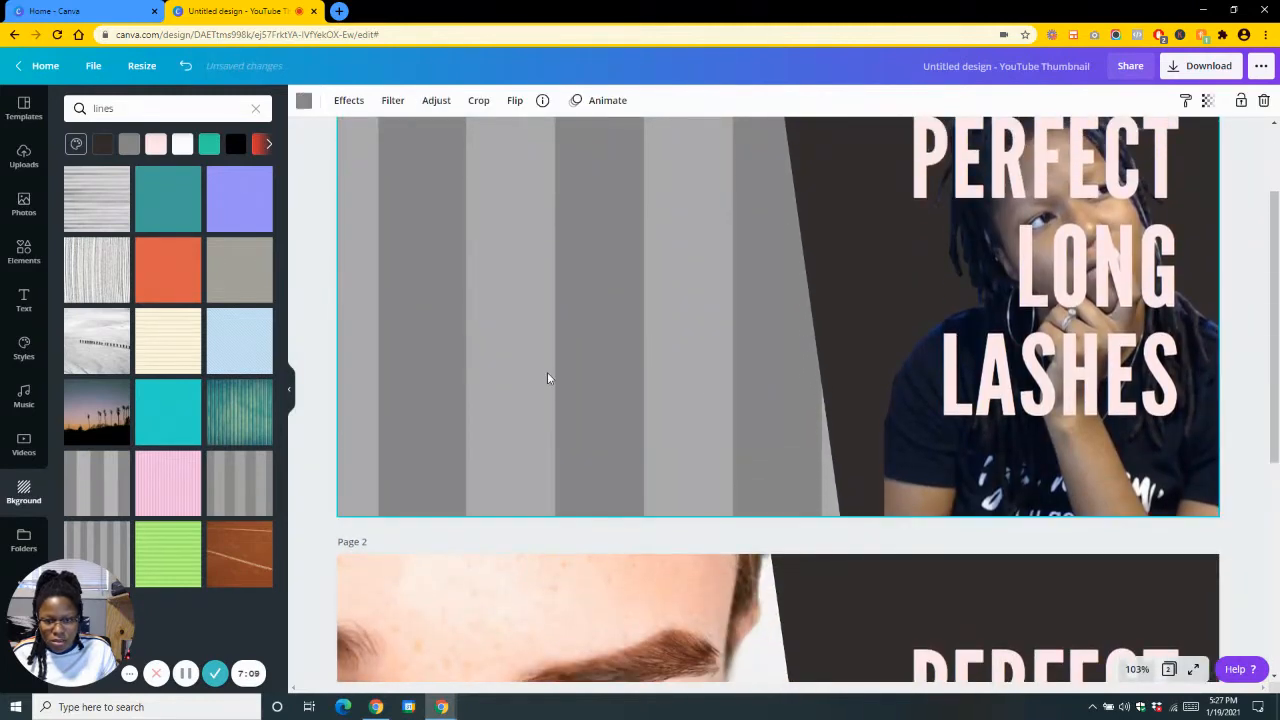
{"action": "left_click", "coordinate": [946, 384]}
{"action": "left_click", "coordinate": [639, 369]}
{"action": "left_click", "coordinate": [950, 470]}
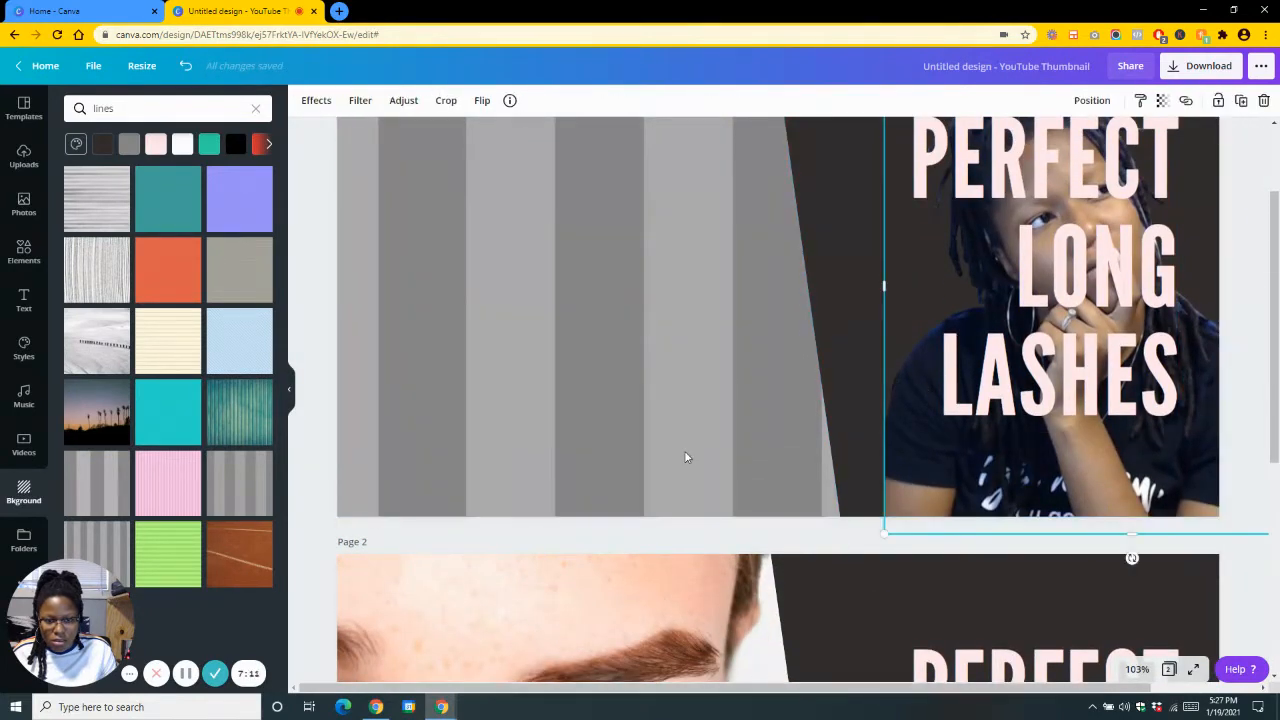
{"action": "left_click", "coordinate": [685, 451]}
{"action": "double_click", "coordinate": [685, 456]}
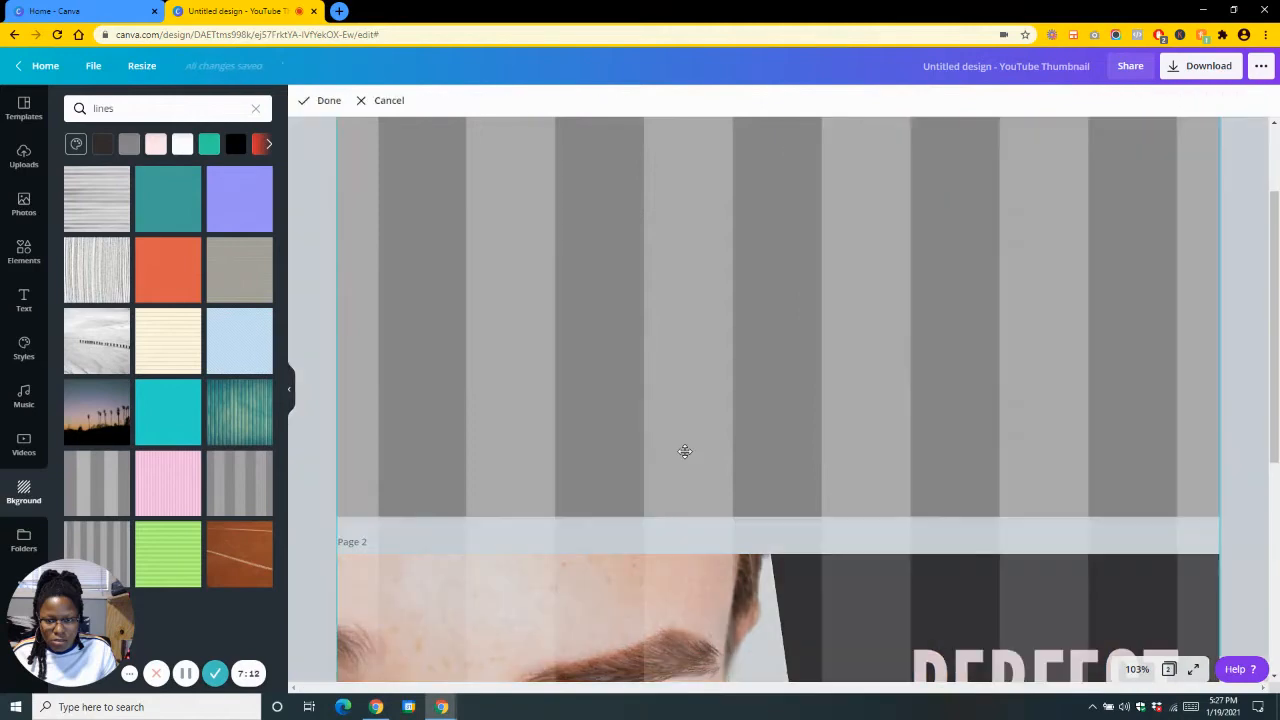
{"action": "double_click", "coordinate": [573, 477]}
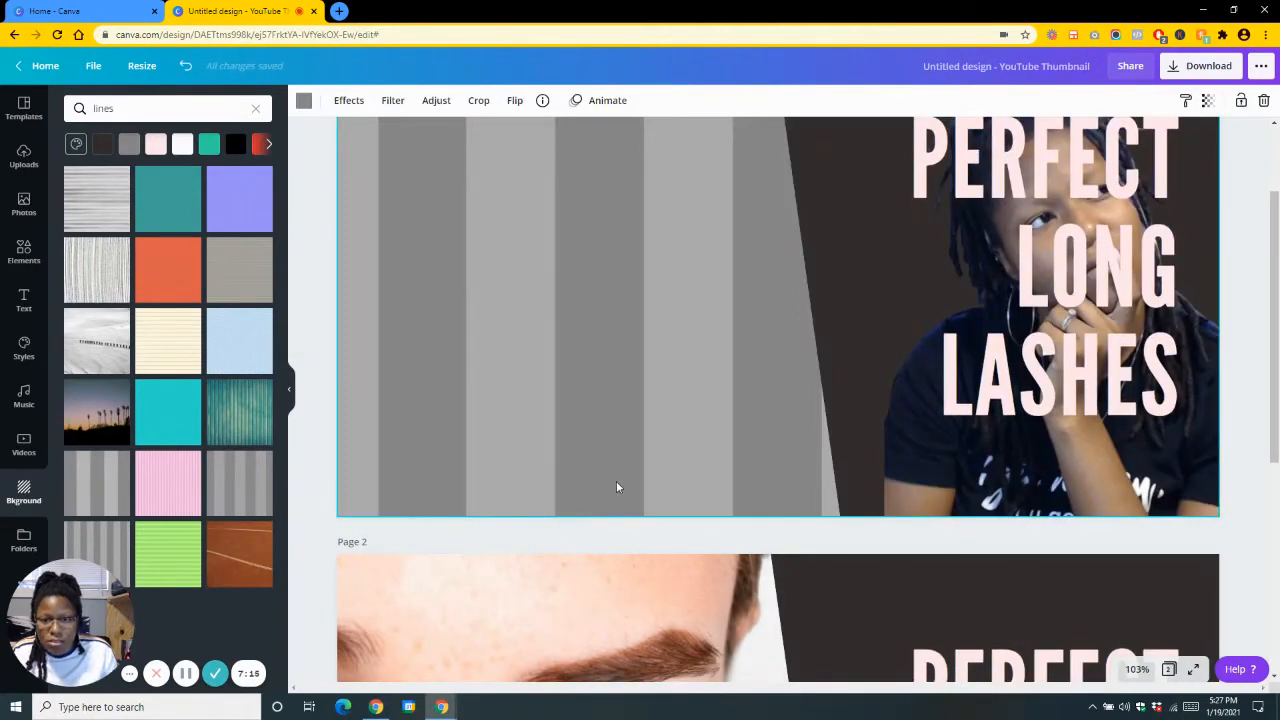
Try to reposition the striped background image within its crop on page 1.
{"action": "left_click", "coordinate": [437, 101]}
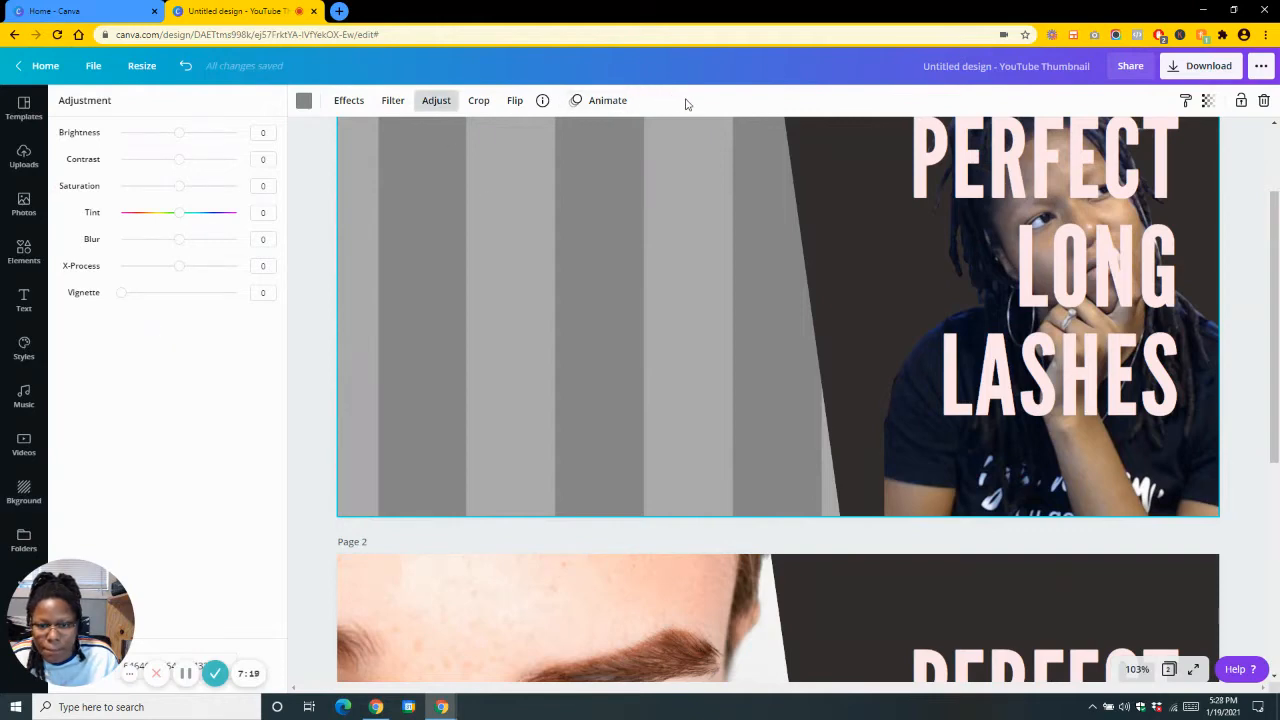
{"action": "left_click", "coordinate": [476, 100]}
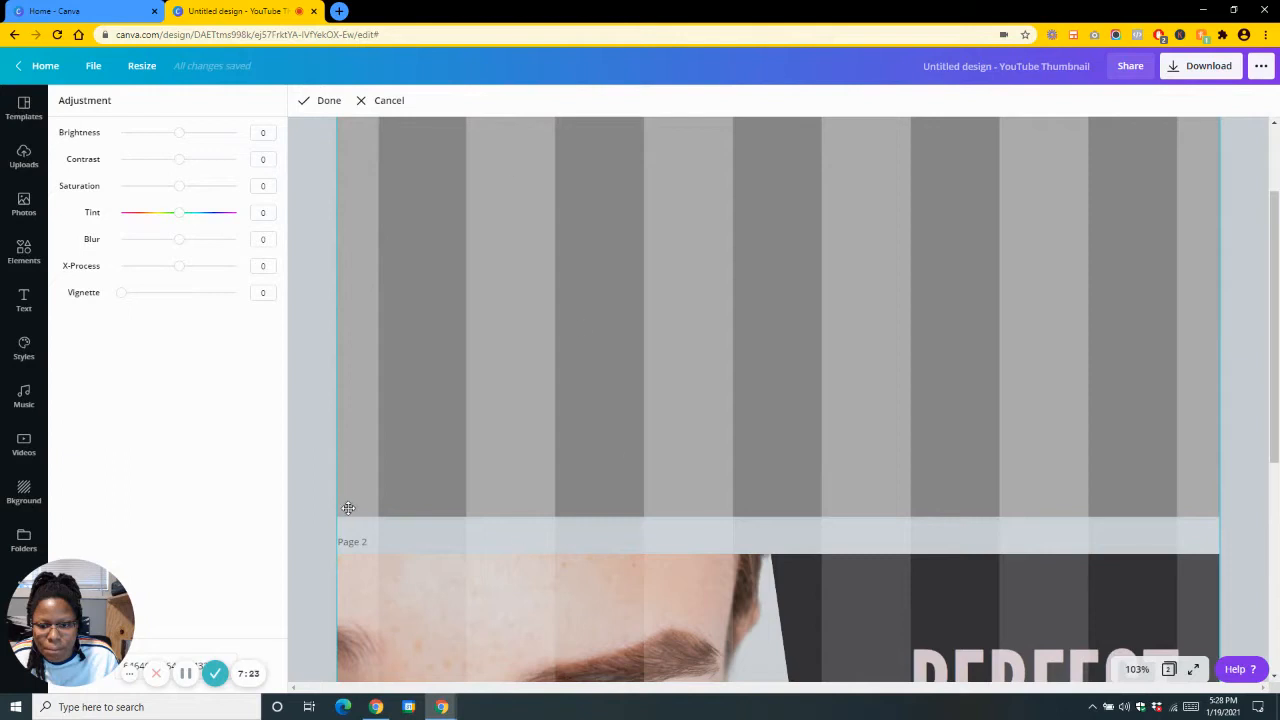
{"action": "left_click_drag", "start_coordinate": [348, 508], "coordinate": [402, 443]}
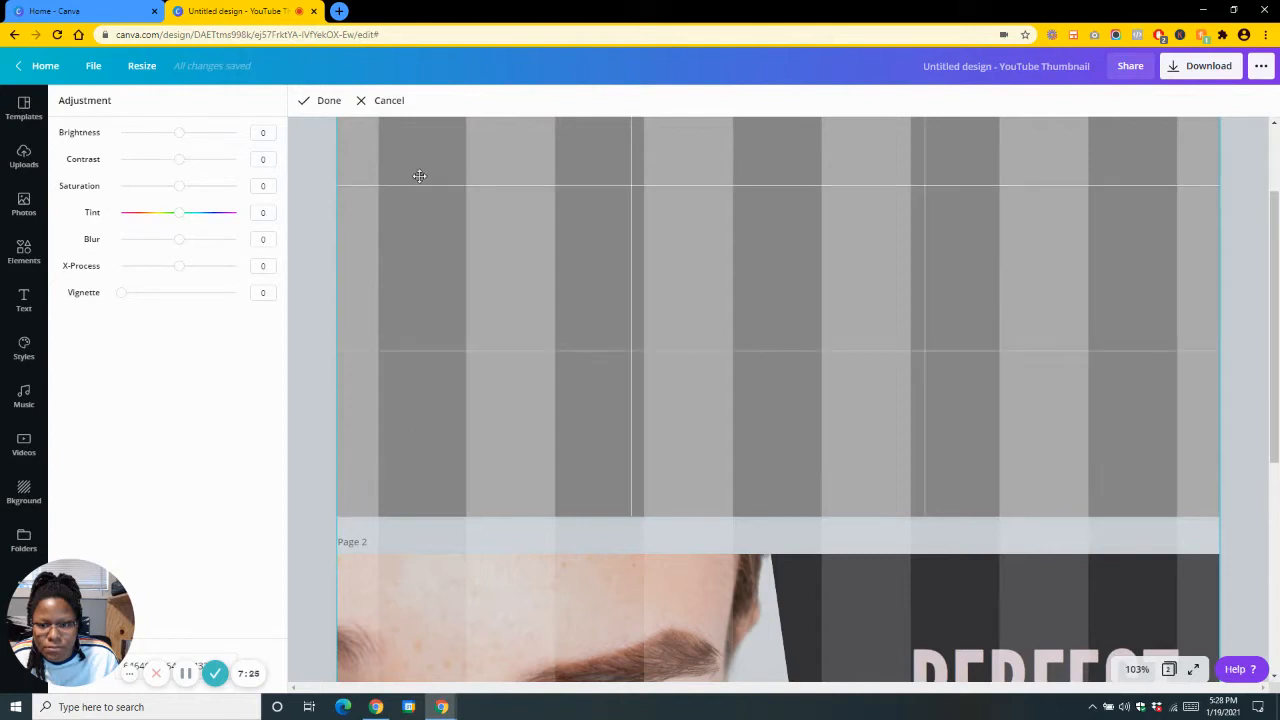
{"action": "left_click", "coordinate": [389, 101]}
{"action": "scroll", "coordinate": [617, 360], "scroll_direction": "up", "scroll_amount": 1}
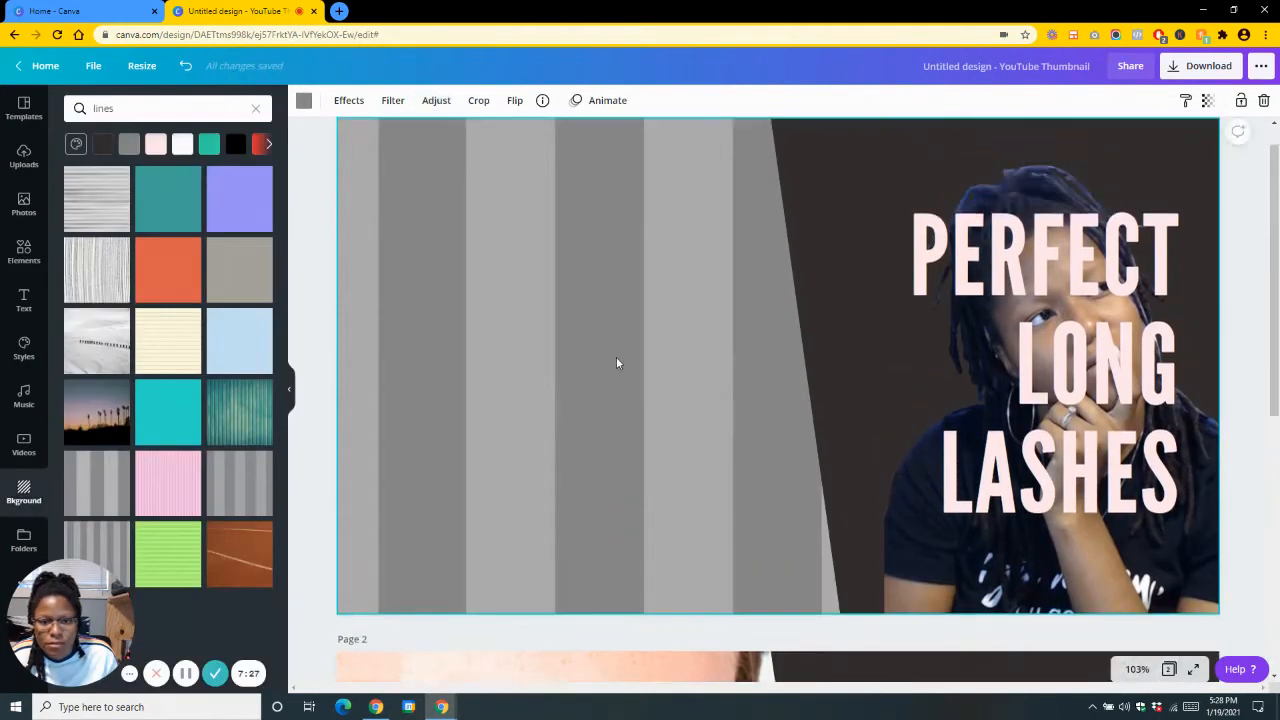
{"action": "double_click", "coordinate": [463, 256]}
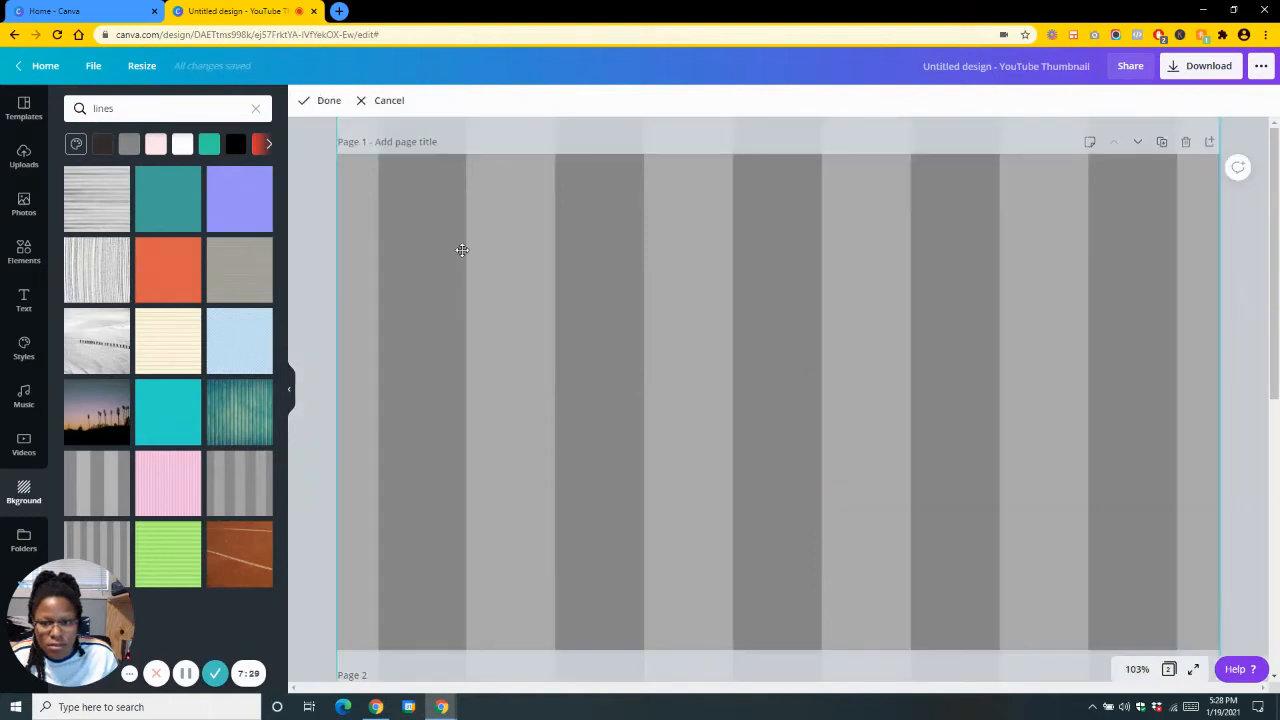
{"action": "left_click_drag", "start_coordinate": [543, 256], "coordinate": [514, 266]}
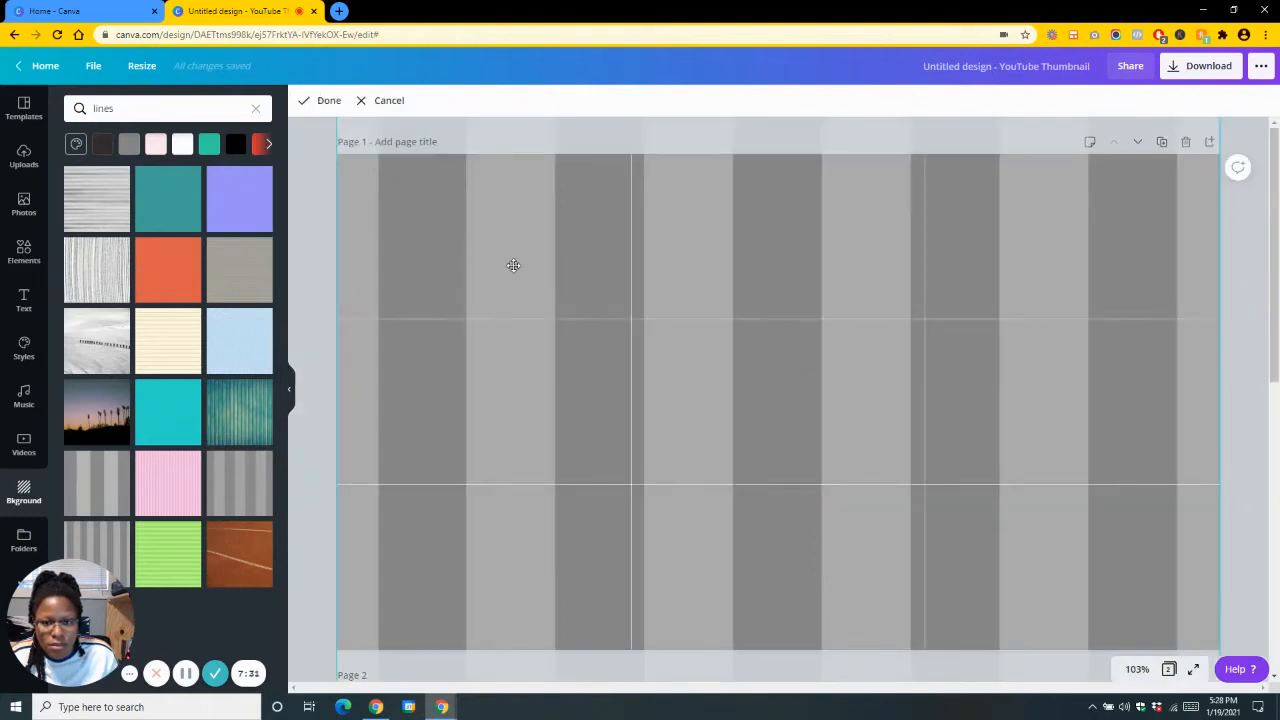
{"action": "key", "text": "Return"}
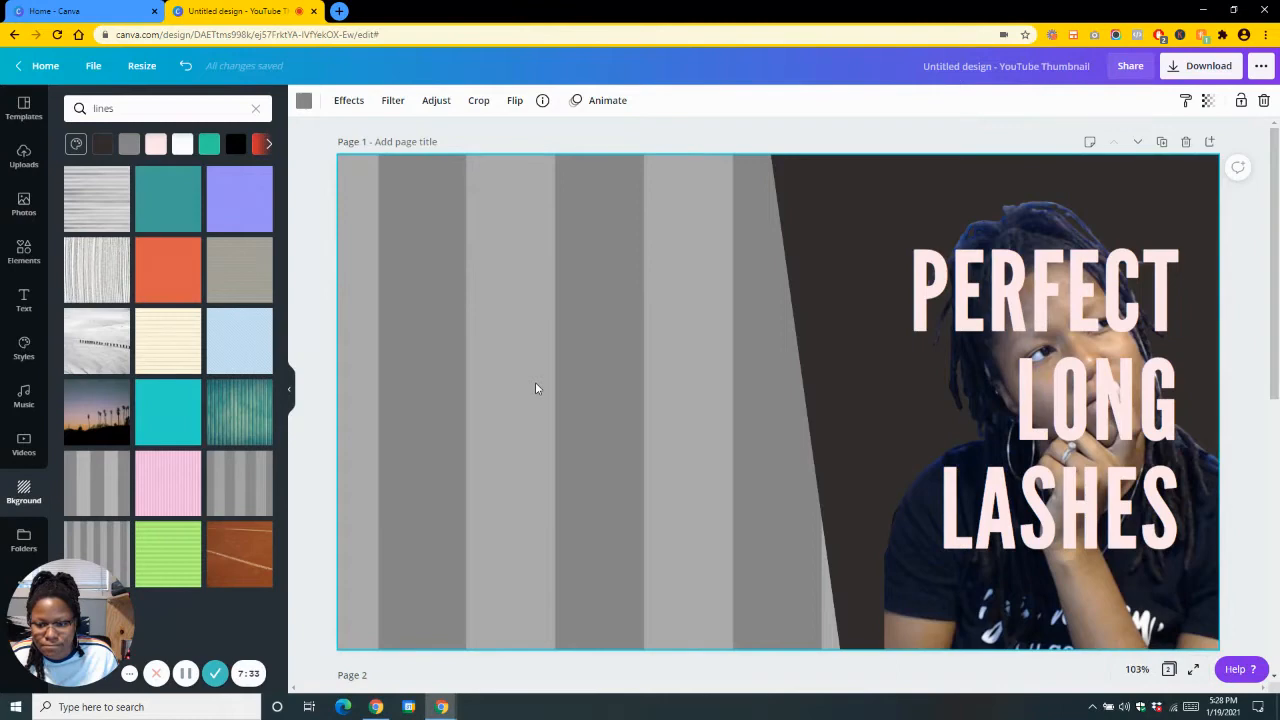
Delete the striped background and its grey fill from page 1, and reapply the same grey vertical-stripe background.
{"action": "key", "text": "Delete"}
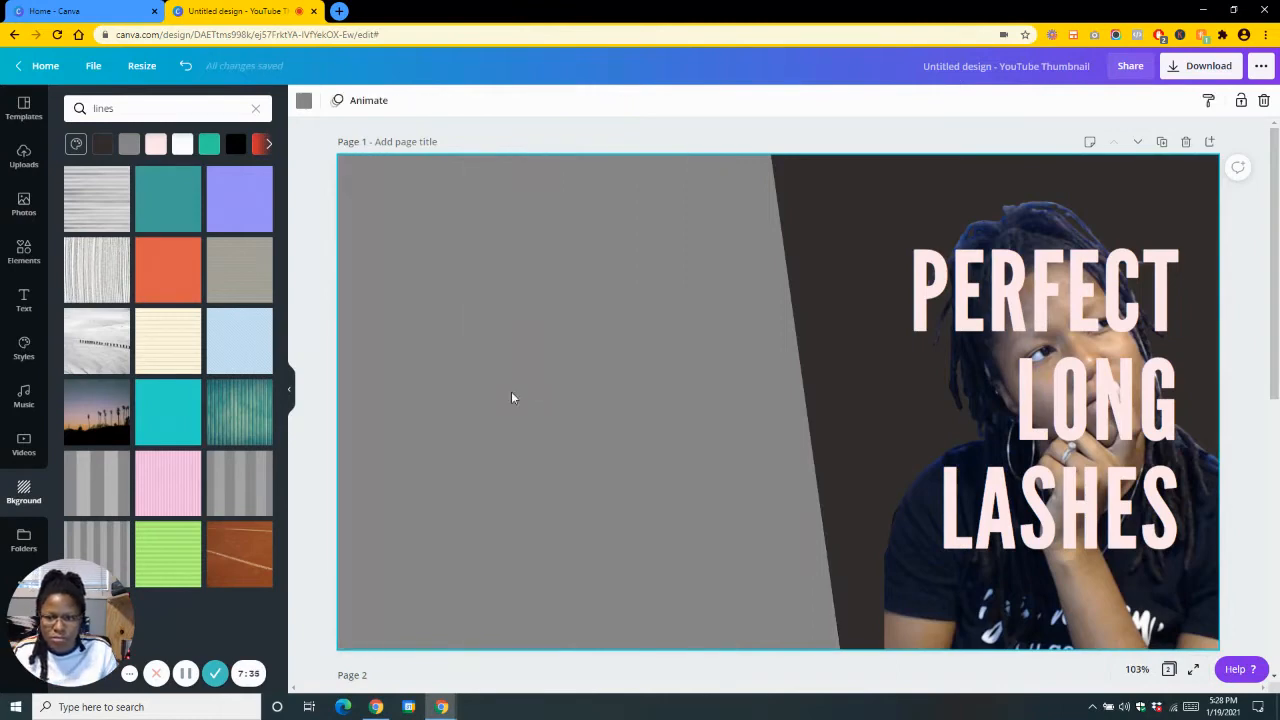
{"action": "key", "text": "Delete"}
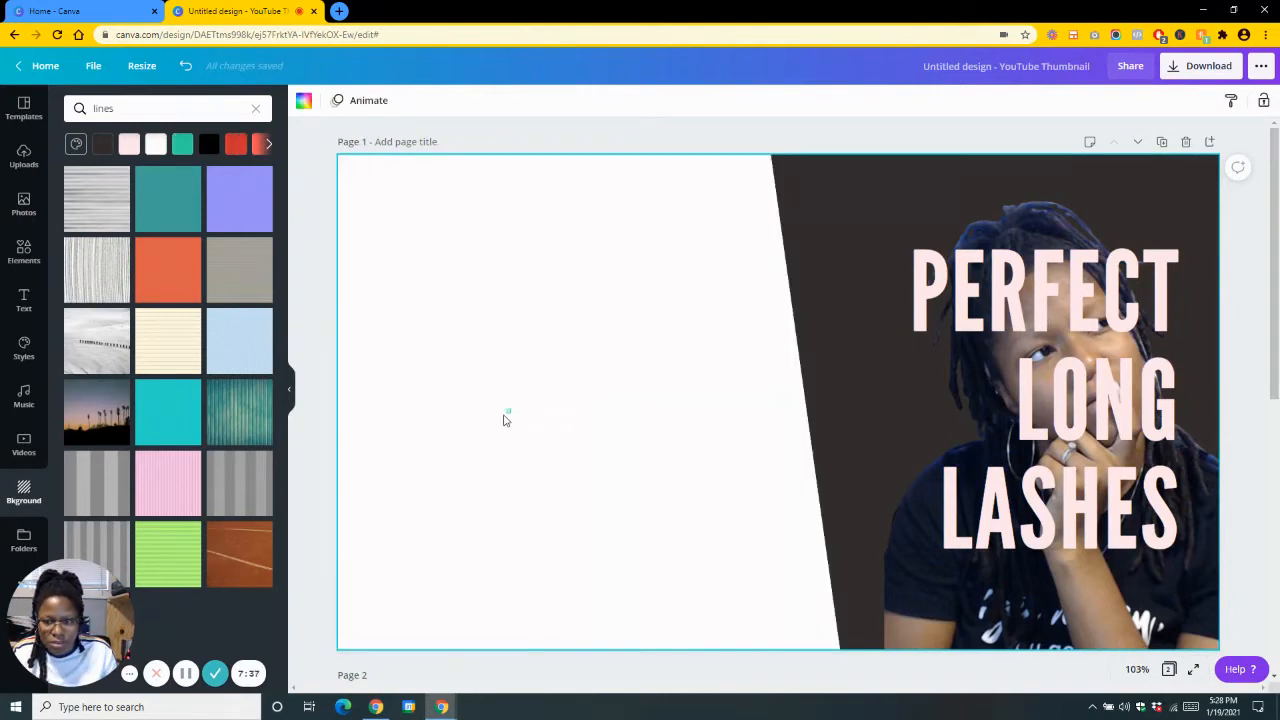
{"action": "left_click", "coordinate": [90, 548]}
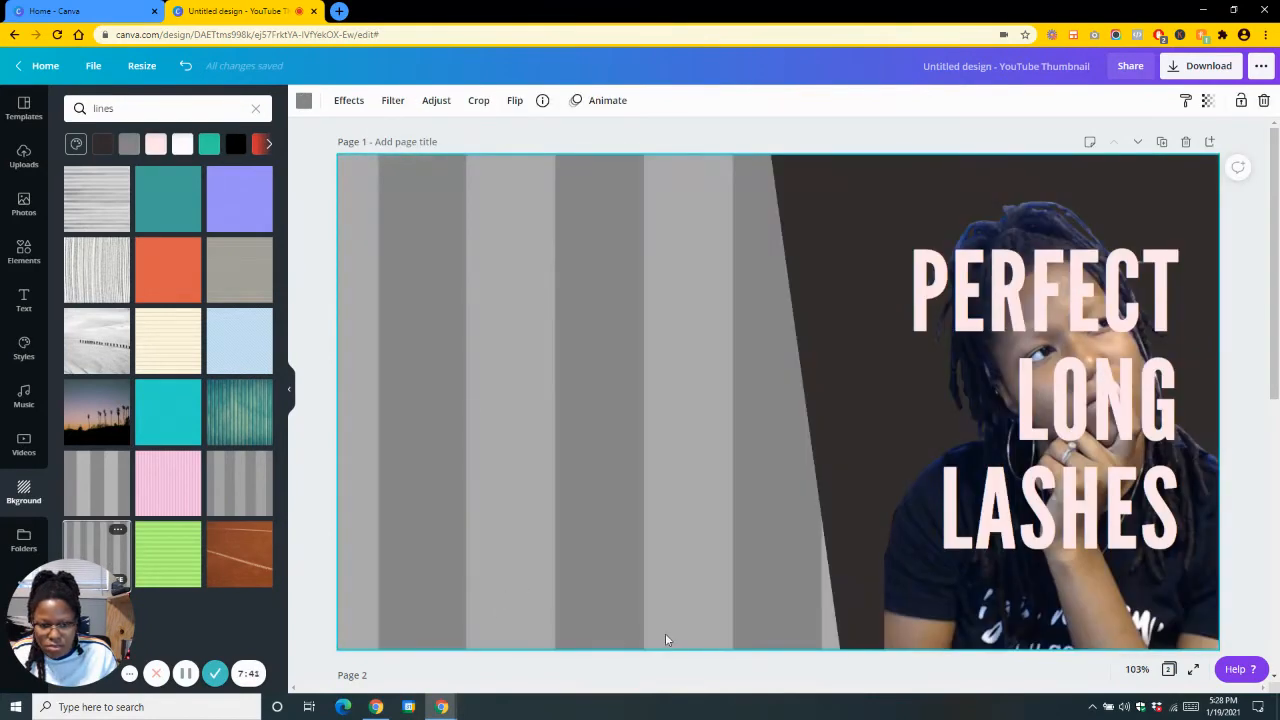
{"action": "scroll", "coordinate": [665, 633], "scroll_direction": "down", "scroll_amount": 2}
{"action": "scroll", "coordinate": [634, 627], "scroll_direction": "up", "scroll_amount": 2}
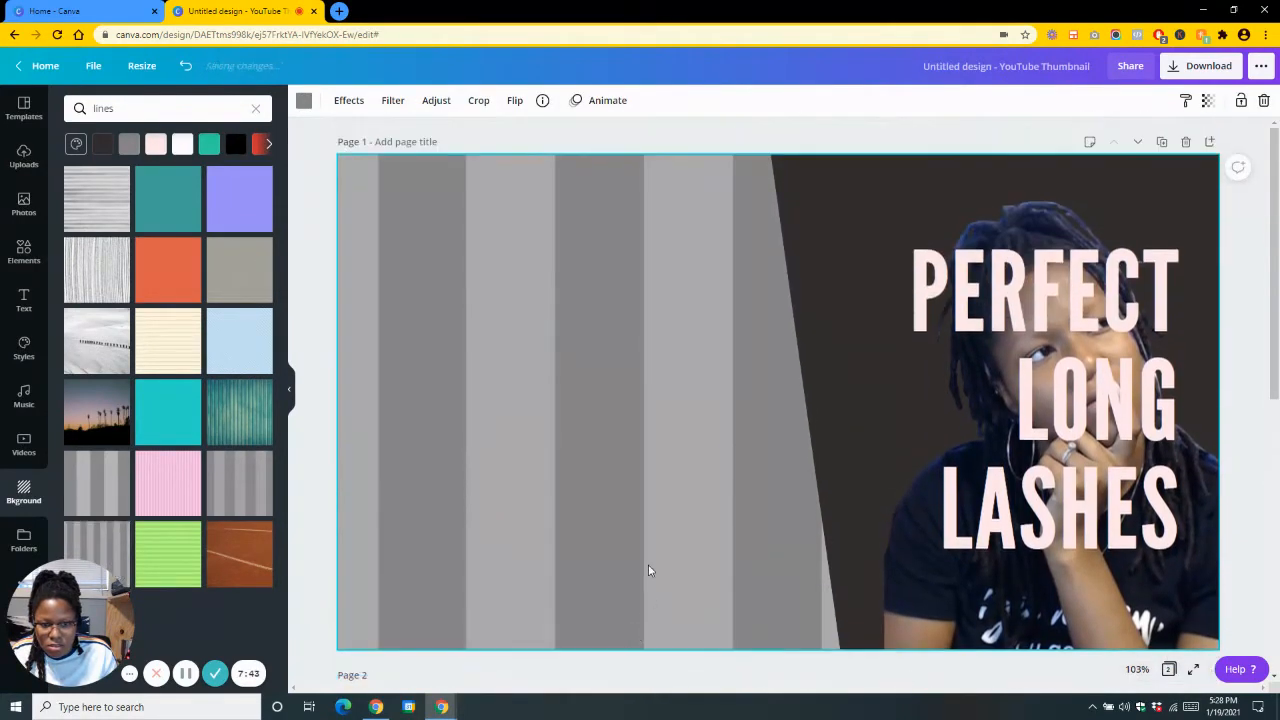
Try to shift the grey vertical-stripe background inside its crop frame on page 1.
{"action": "double_click", "coordinate": [648, 570]}
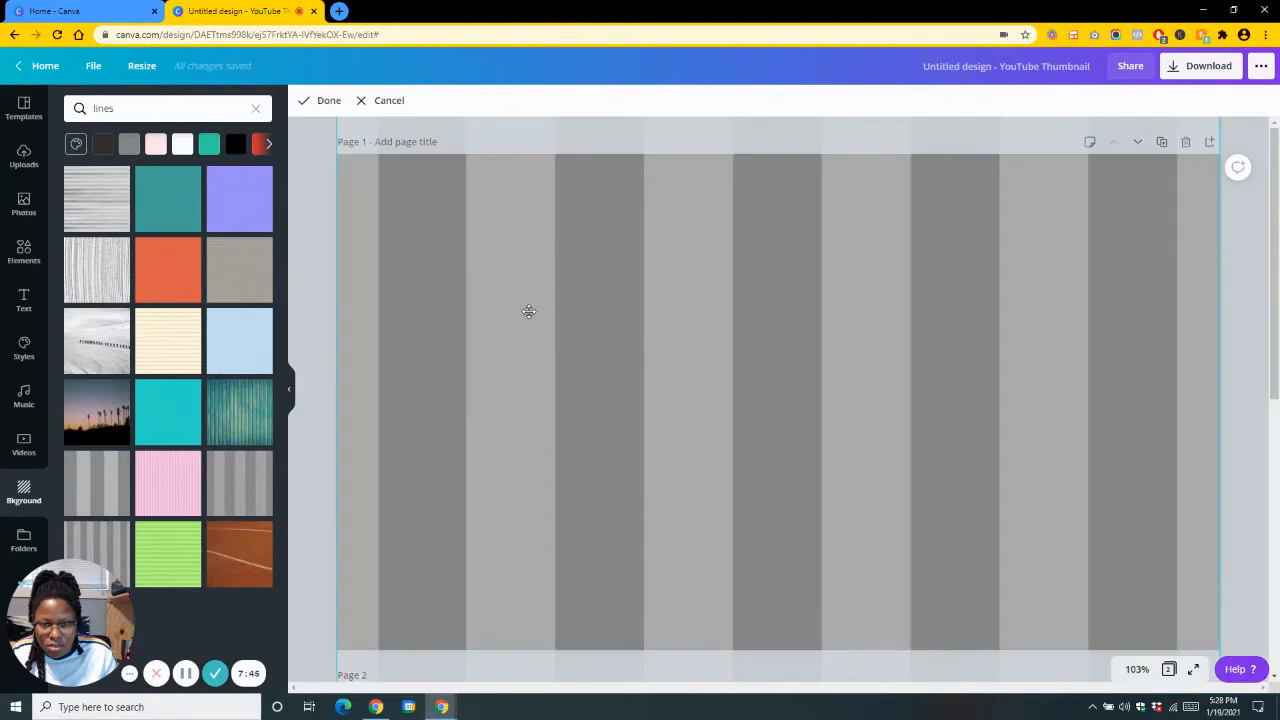
{"action": "left_click", "coordinate": [323, 420]}
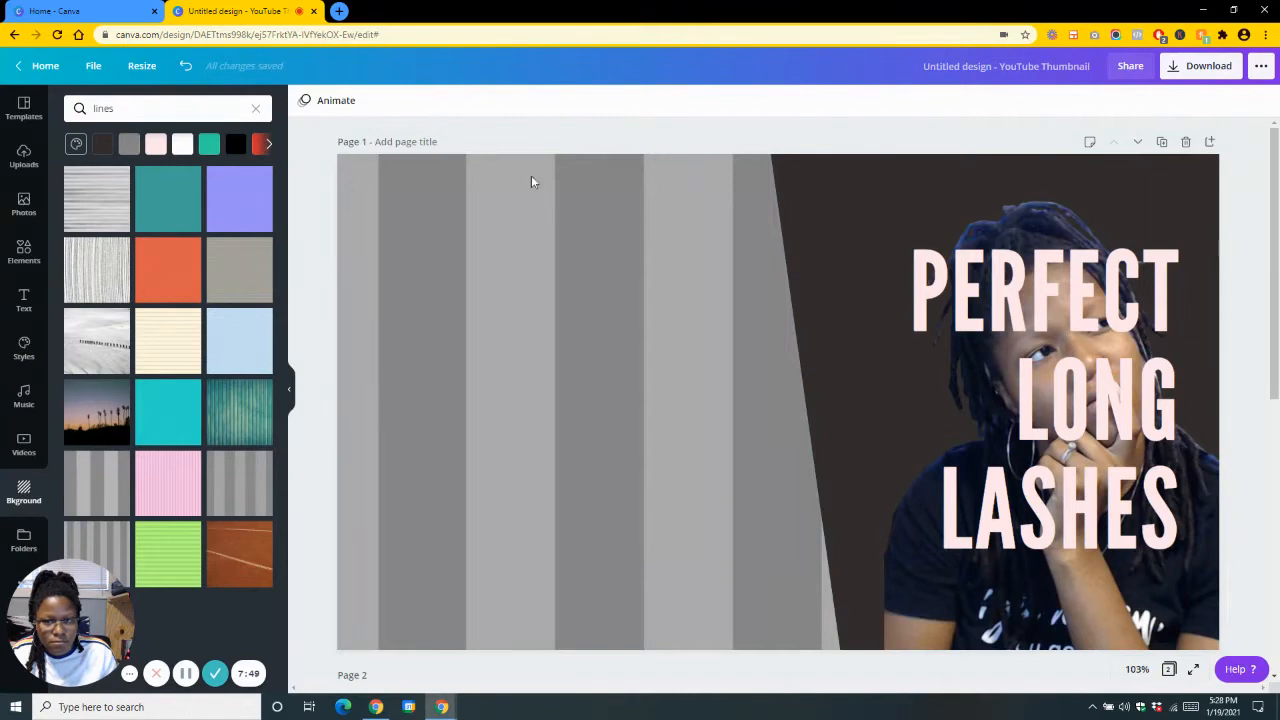
{"action": "left_click", "coordinate": [472, 231]}
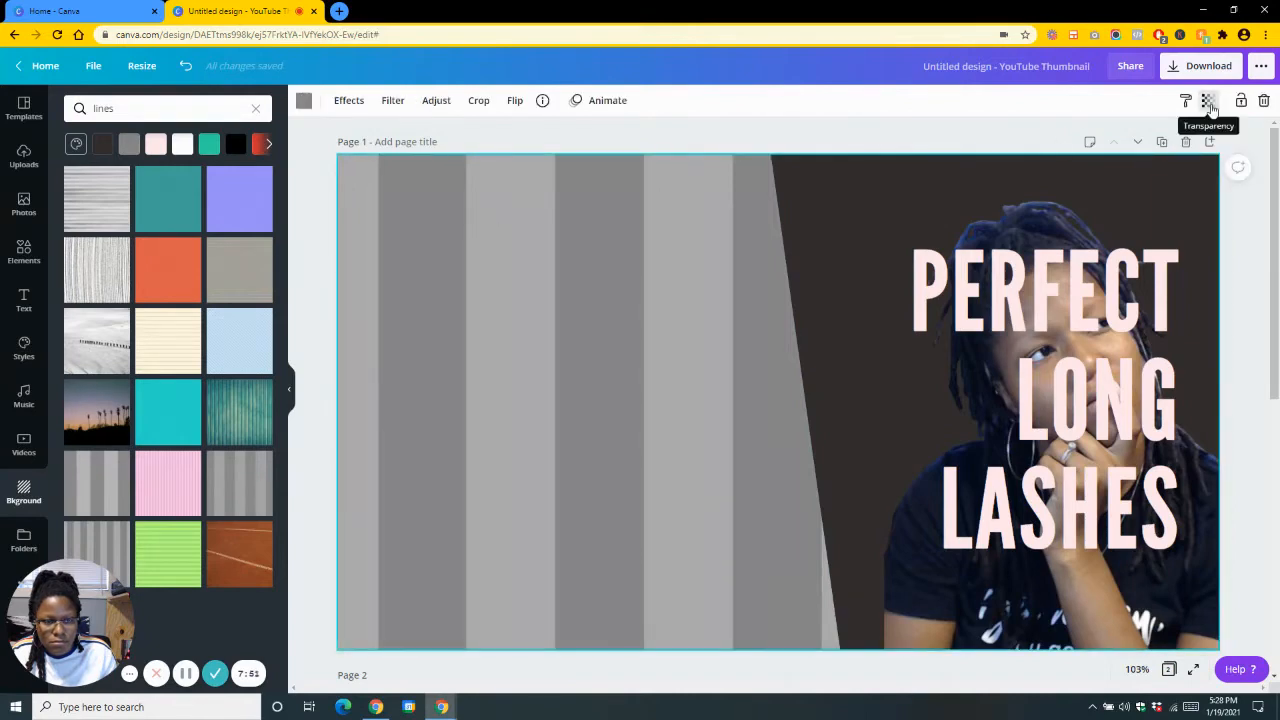
{"action": "left_click", "coordinate": [478, 102]}
{"action": "left_click_drag", "start_coordinate": [470, 193], "coordinate": [473, 214]}
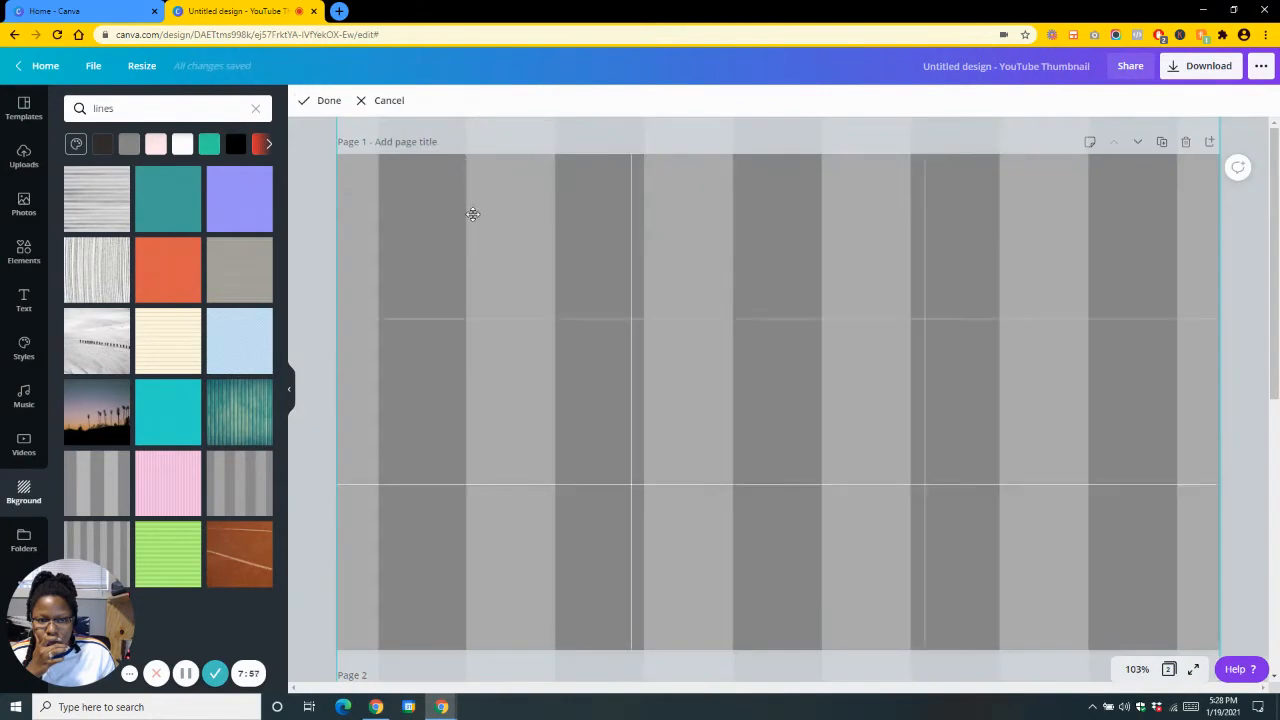
{"action": "left_click", "coordinate": [305, 262]}
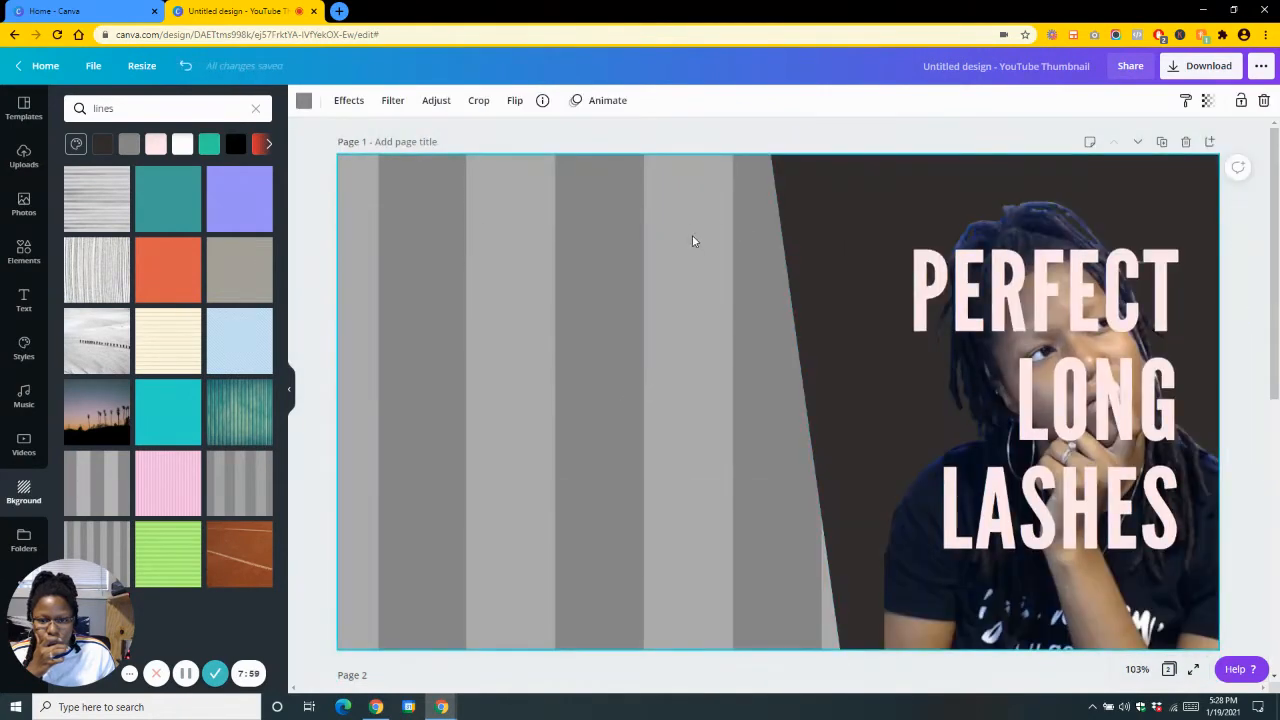
{"action": "double_click", "coordinate": [621, 270]}
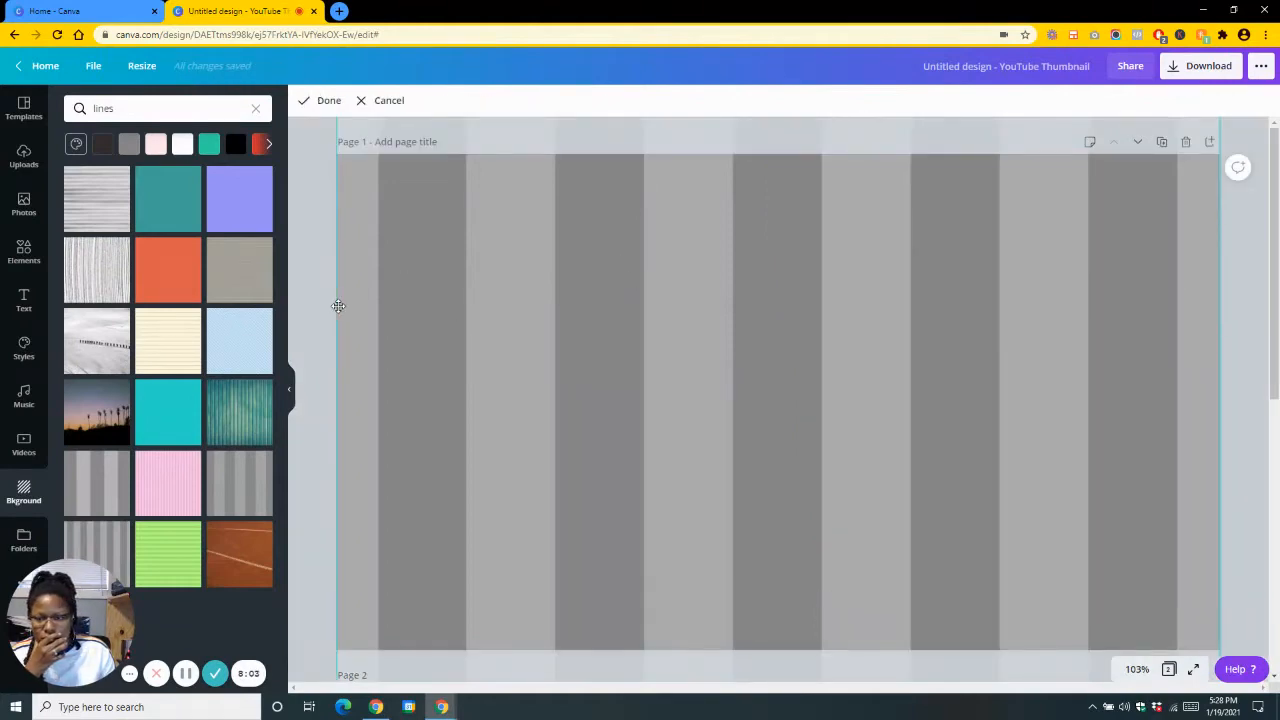
{"action": "left_click", "coordinate": [325, 633]}
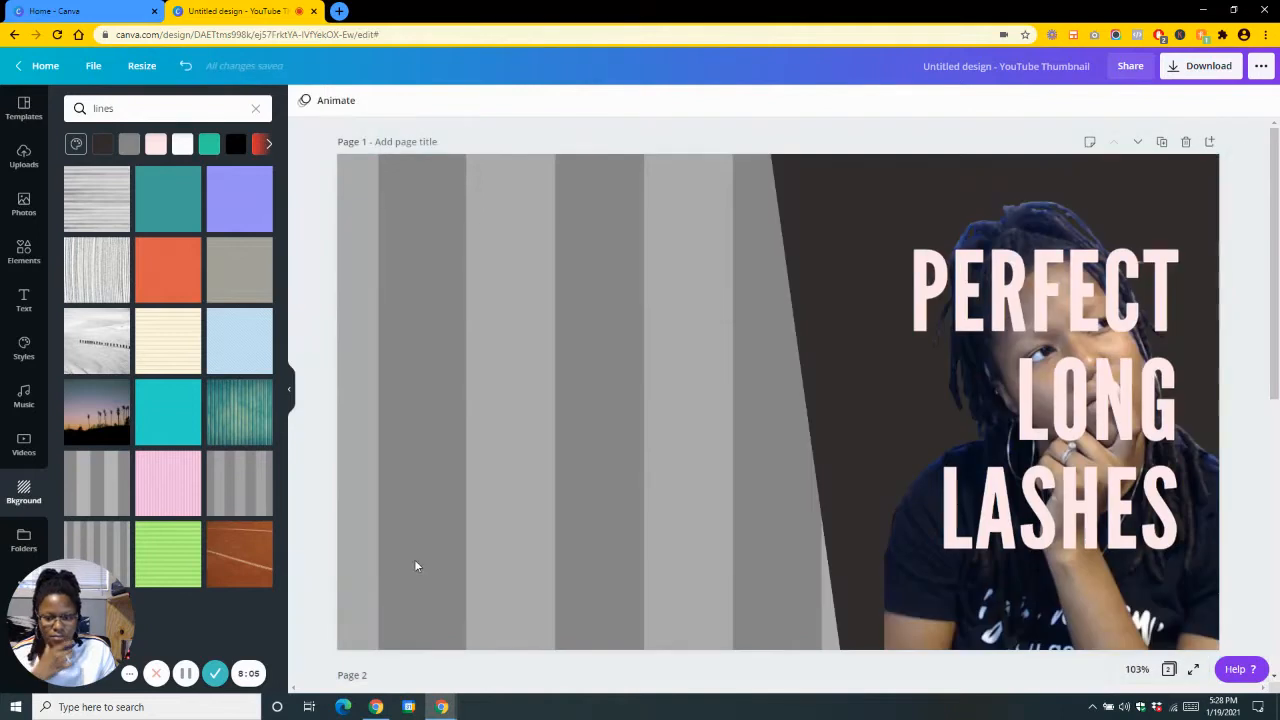
Delete the striped background image from page 1 and search the photos for "lines".
{"action": "left_click", "coordinate": [420, 554]}
{"action": "key", "text": "Delete"}
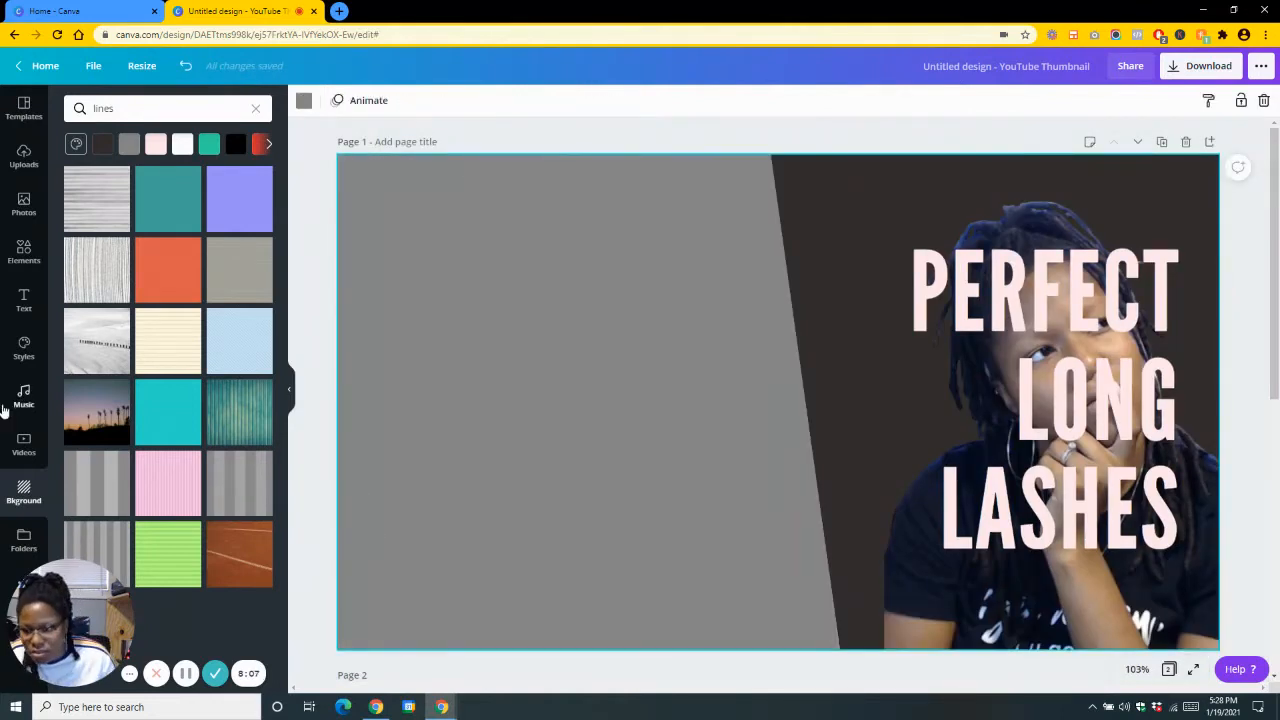
{"action": "left_click", "coordinate": [28, 212]}
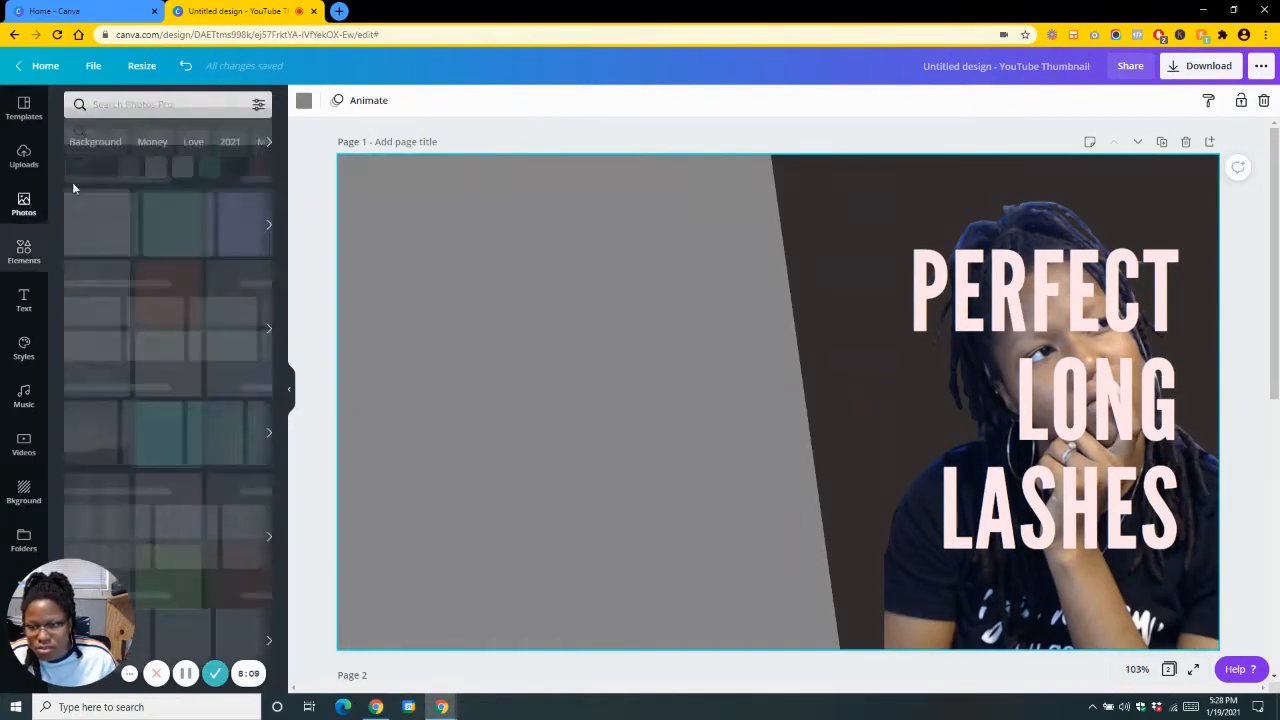
{"action": "left_click", "coordinate": [121, 110]}
{"action": "type", "text": "lines"}
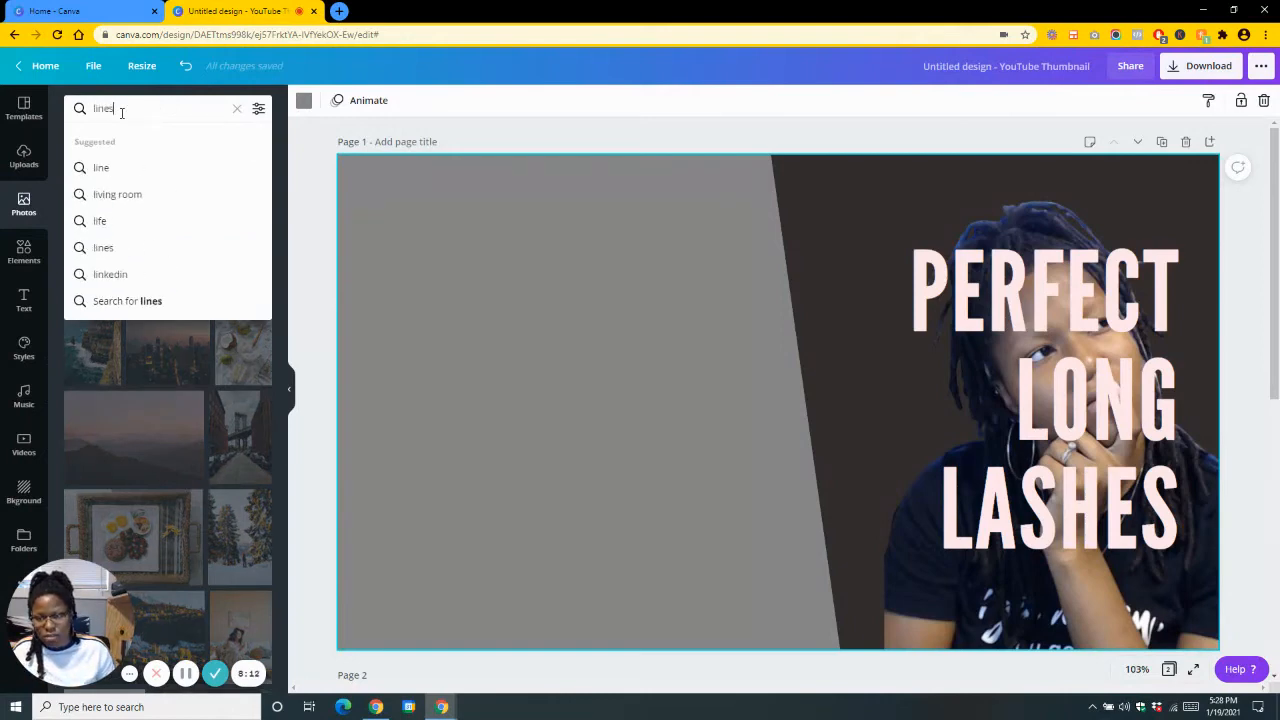
{"action": "key", "text": "Return"}
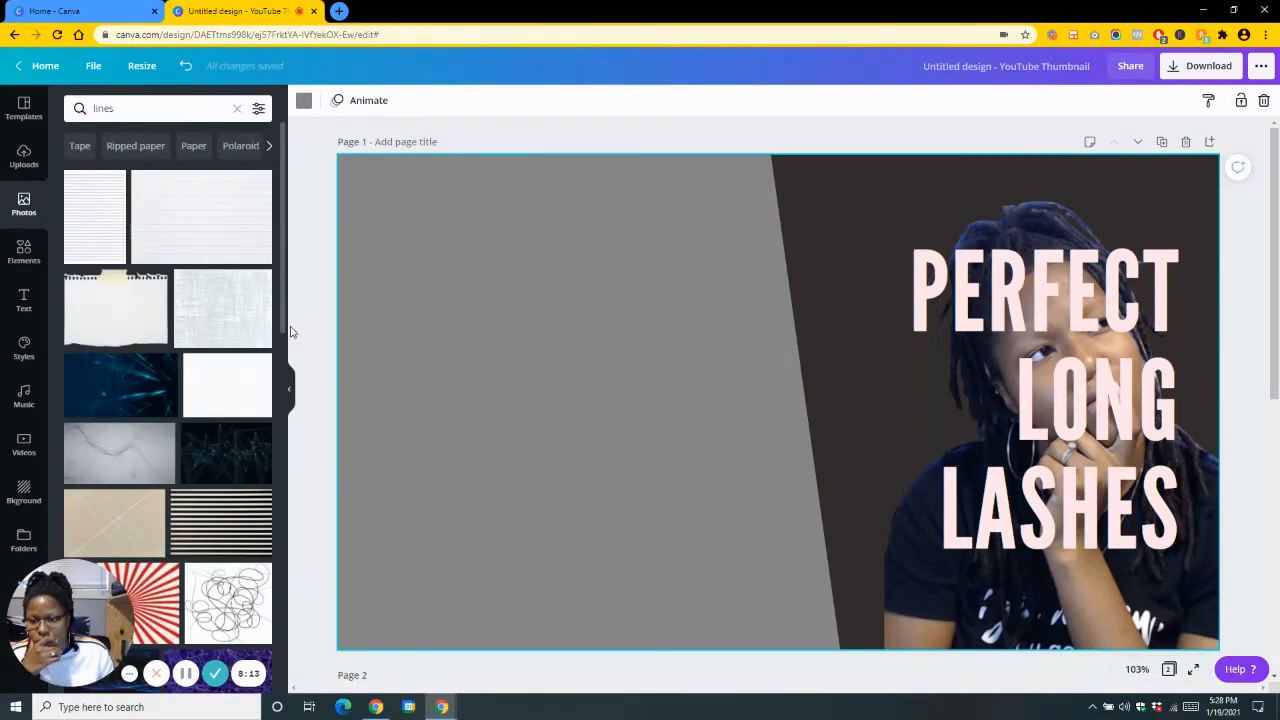
Try the horizontal-stripe photo with thin white lines over the grey area of page 1, and delete it.
{"action": "left_click", "coordinate": [232, 532]}
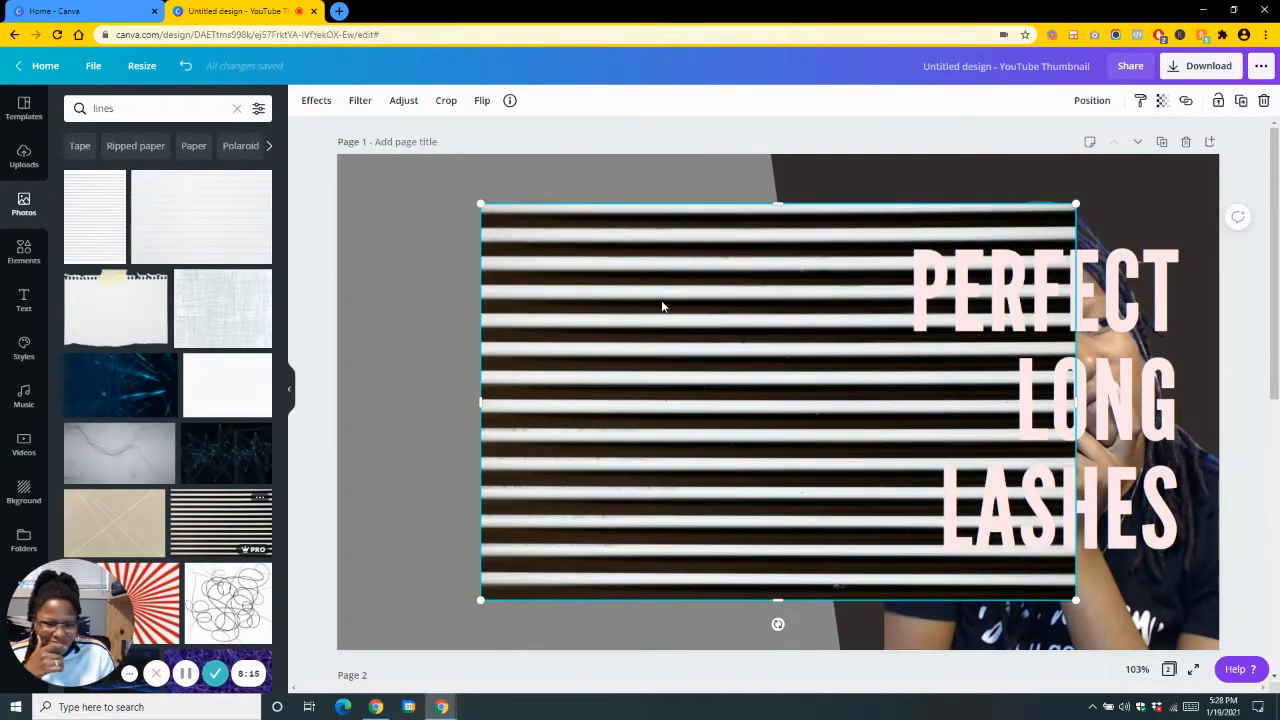
{"action": "left_click_drag", "start_coordinate": [661, 306], "coordinate": [528, 335]}
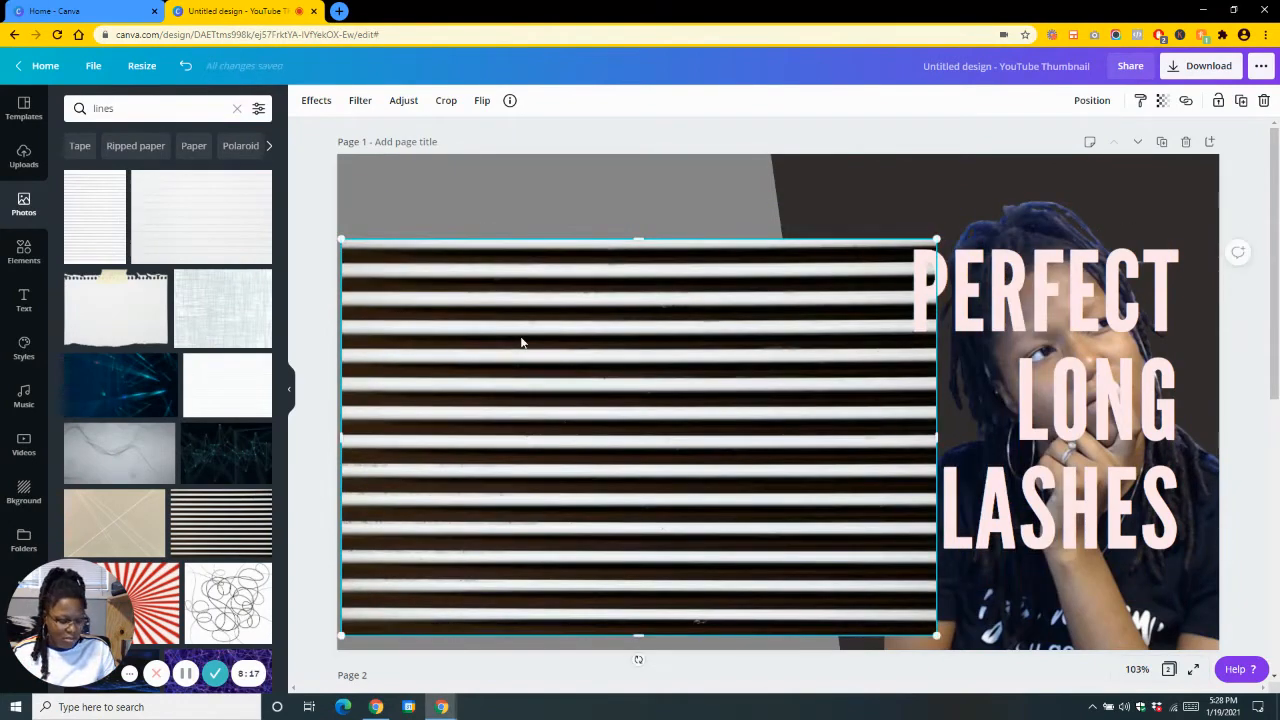
{"action": "key", "text": "Delete"}
Try another black-and-white horizontal-stripe photo against the page's edge, look at its available effects, and delete it.
{"action": "scroll", "coordinate": [215, 340], "scroll_direction": "down", "scroll_amount": 3}
{"action": "scroll", "coordinate": [207, 333], "scroll_direction": "down", "scroll_amount": 5}
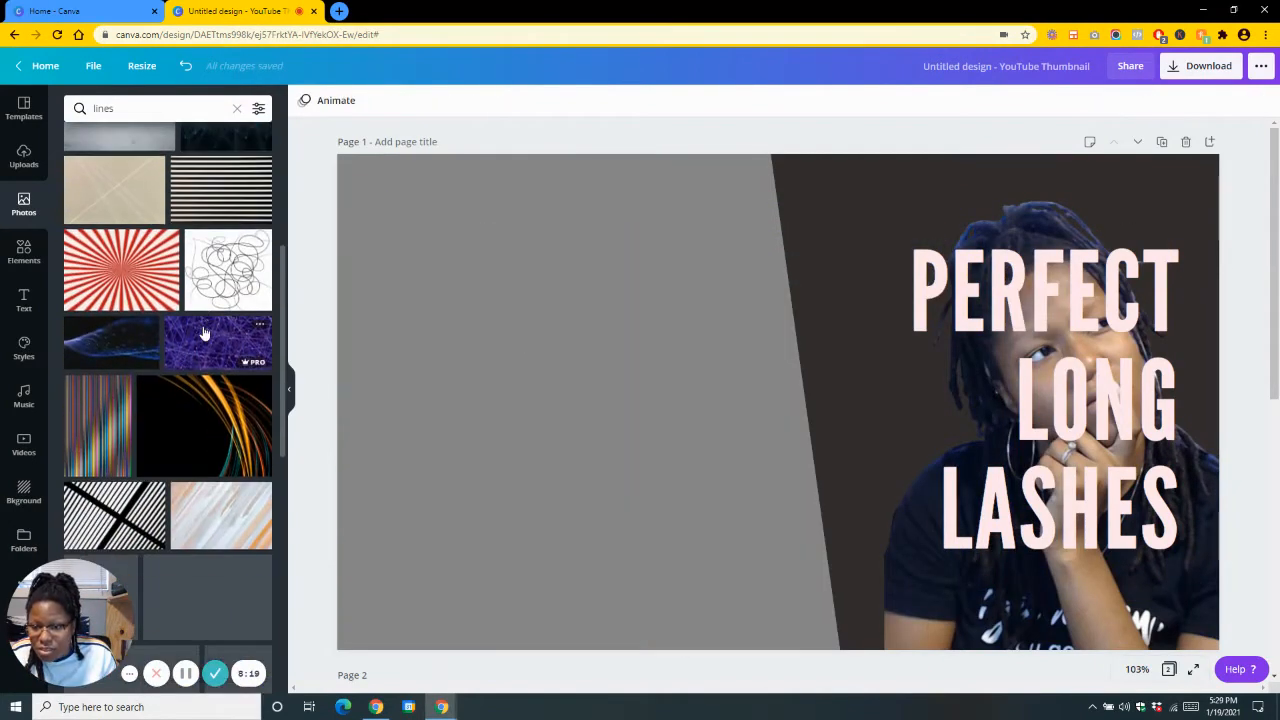
{"action": "left_click", "coordinate": [215, 398]}
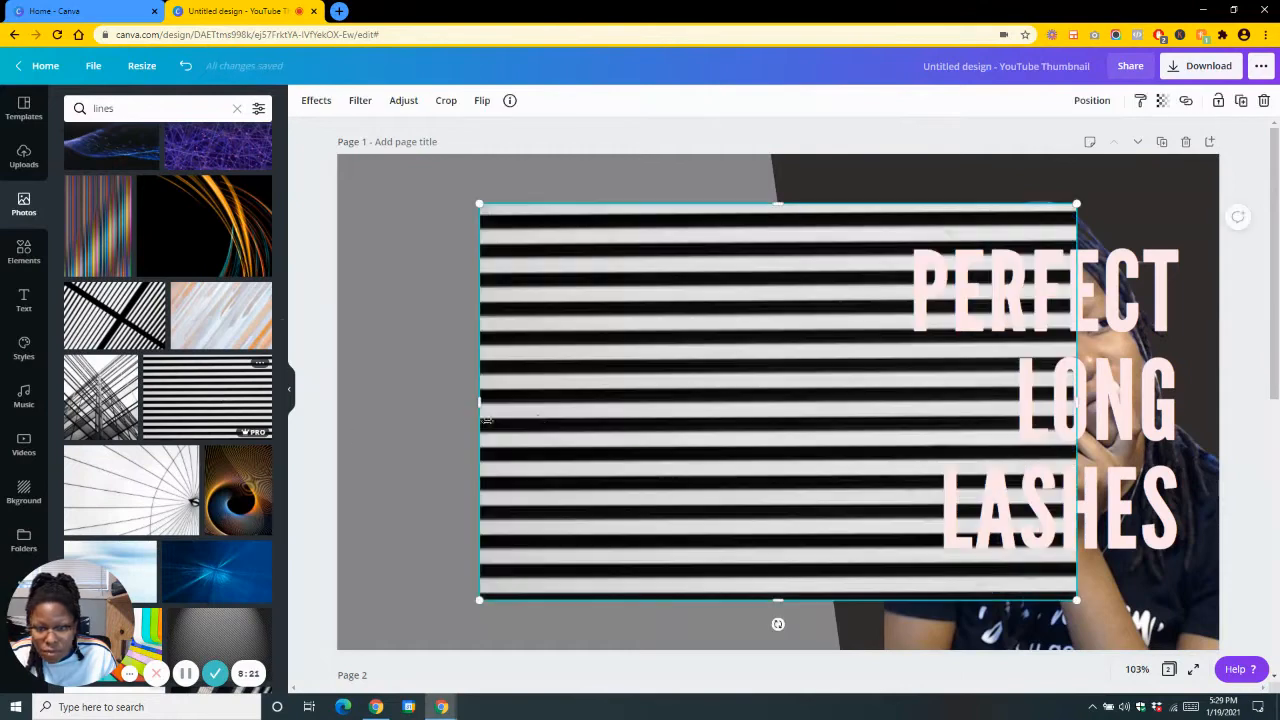
{"action": "left_click_drag", "start_coordinate": [583, 423], "coordinate": [456, 390]}
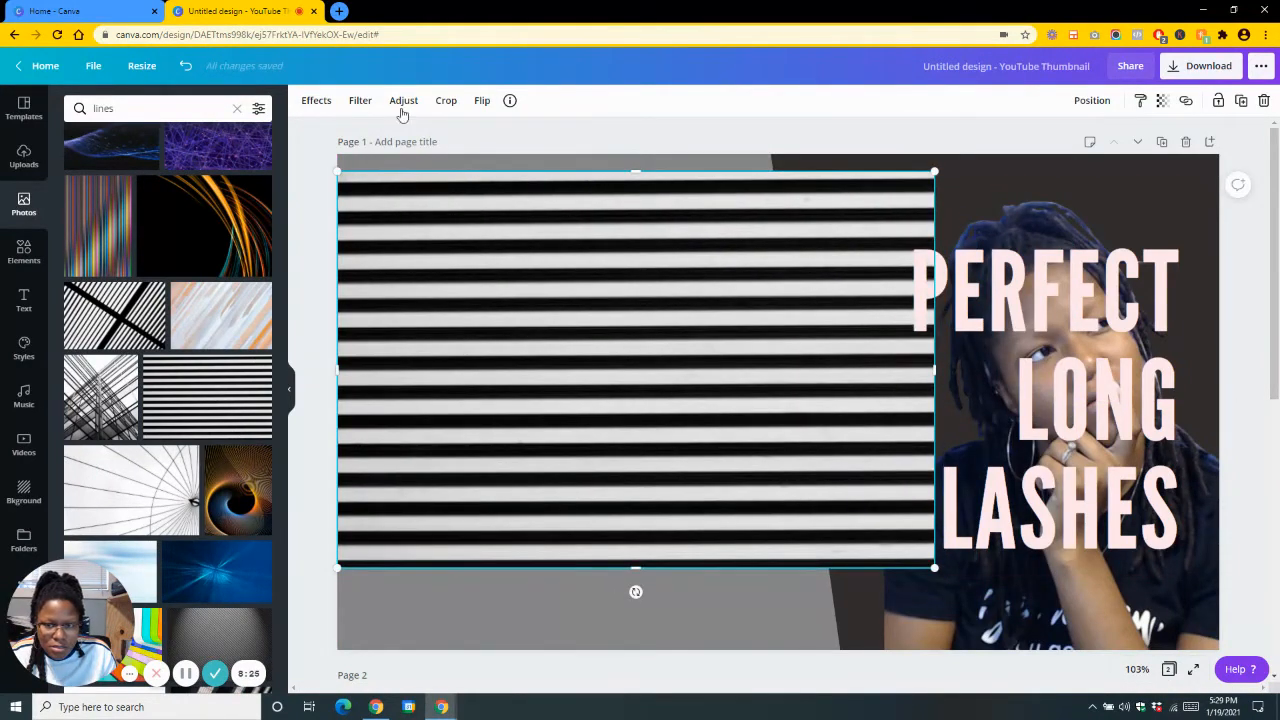
{"action": "left_click", "coordinate": [316, 102]}
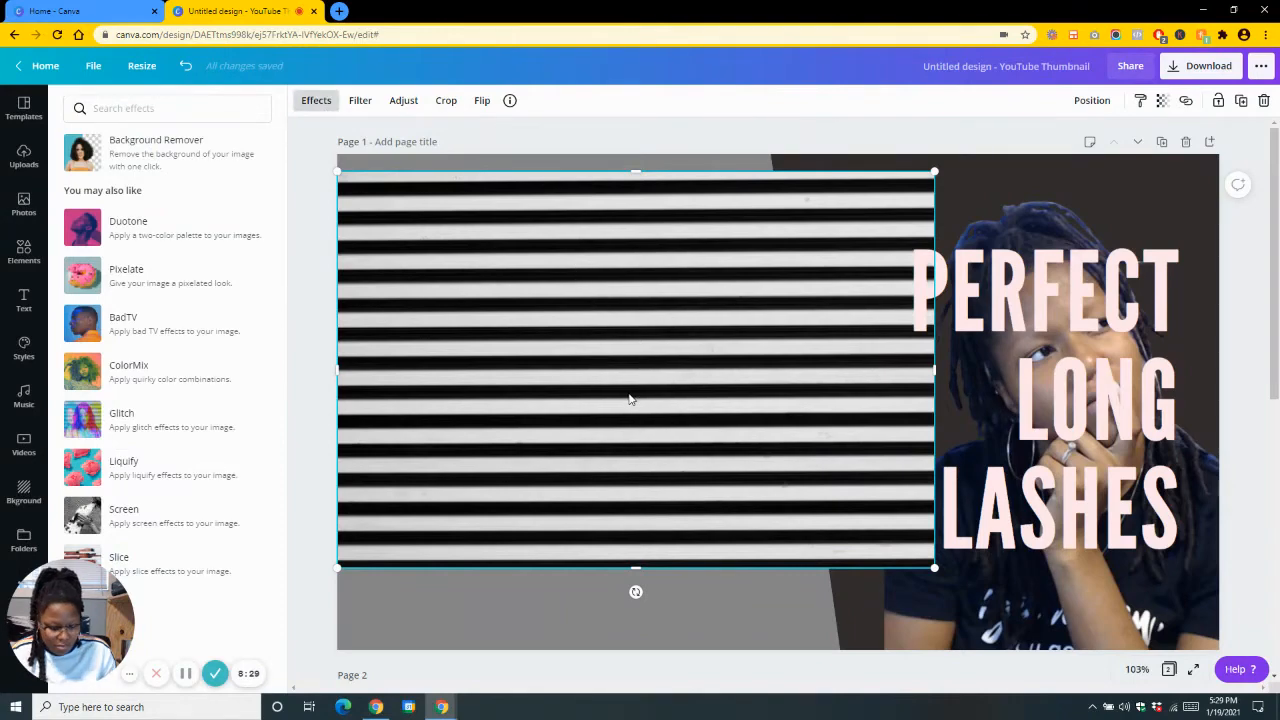
{"action": "key", "text": "Delete"}
Search the backgrounds for "vertical" and apply the narrowest grey vertical-stripe background to page 1.
{"action": "left_click", "coordinate": [24, 490]}
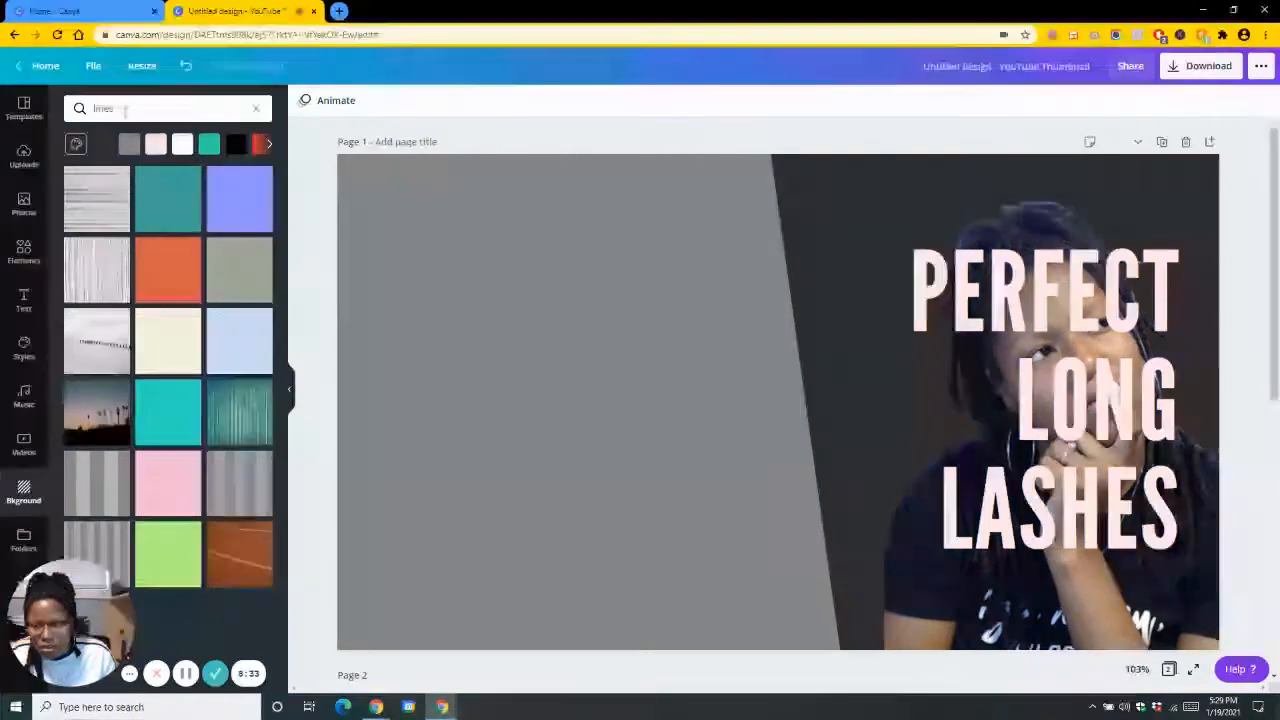
{"action": "left_click", "coordinate": [100, 108]}
{"action": "type", "text": "ver"}
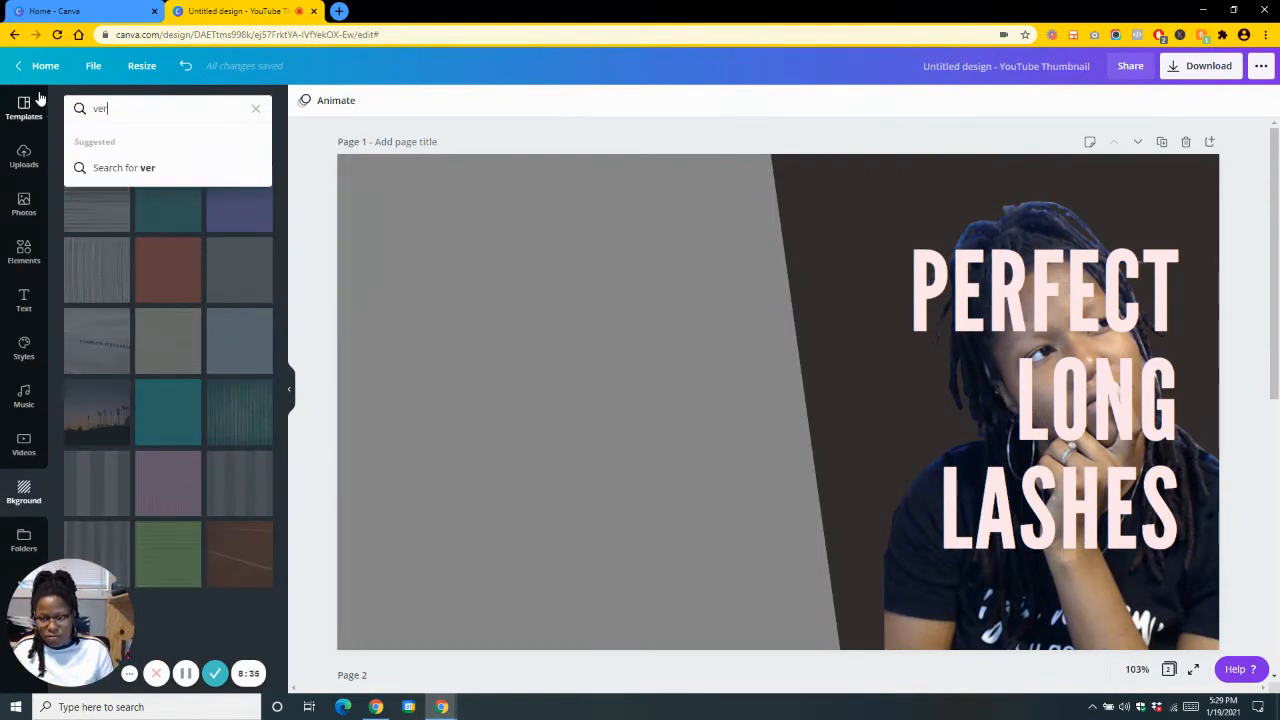
{"action": "type", "text": "tical"}
{"action": "key", "text": "Return"}
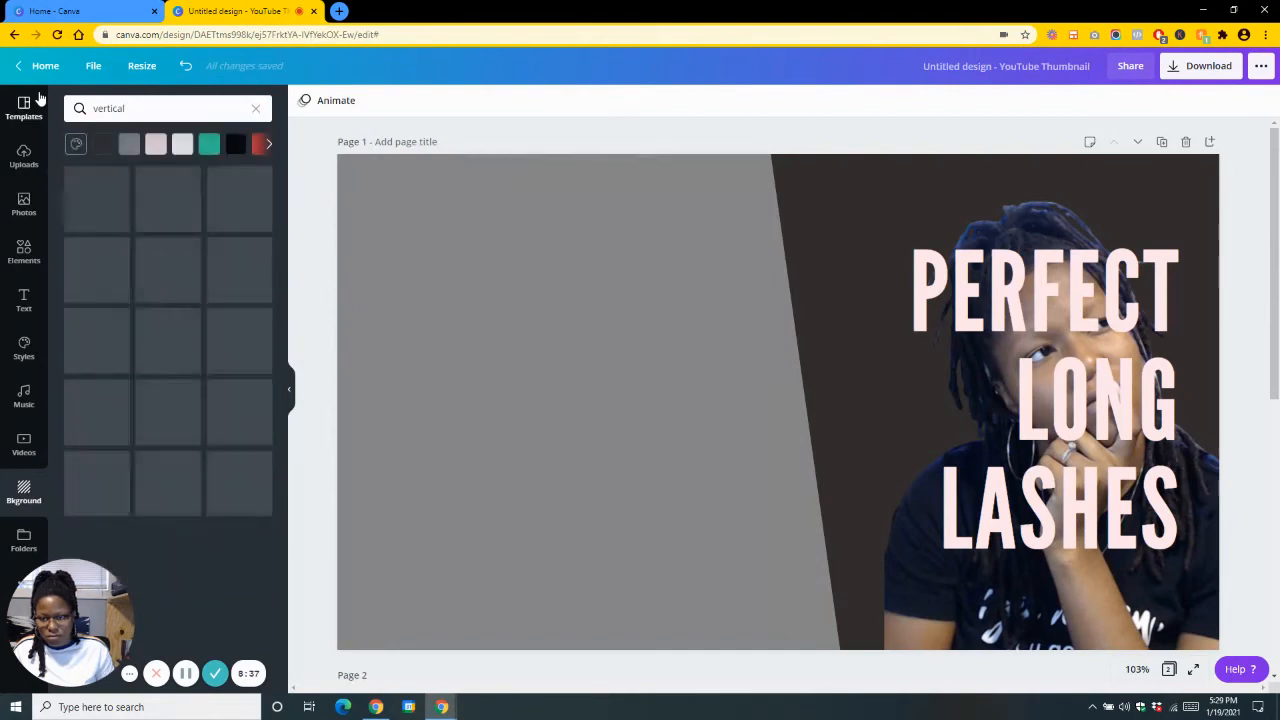
{"action": "left_click", "coordinate": [100, 106]}
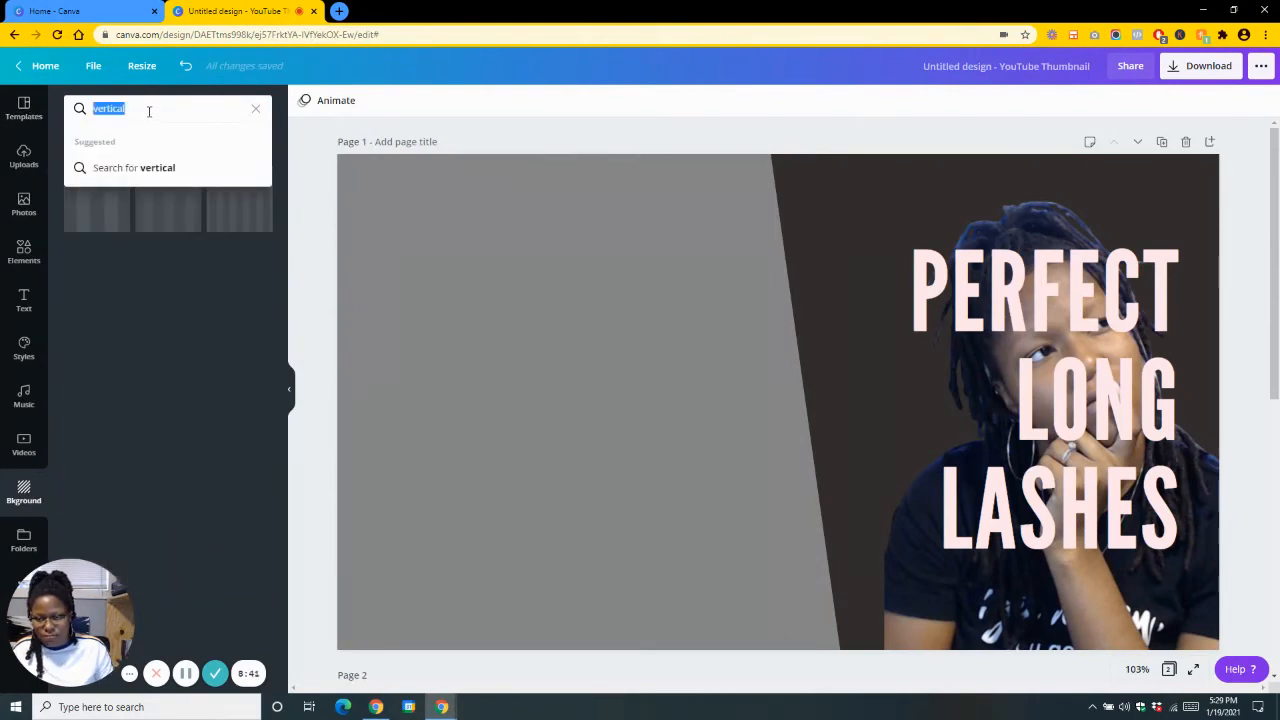
{"action": "left_click", "coordinate": [148, 282]}
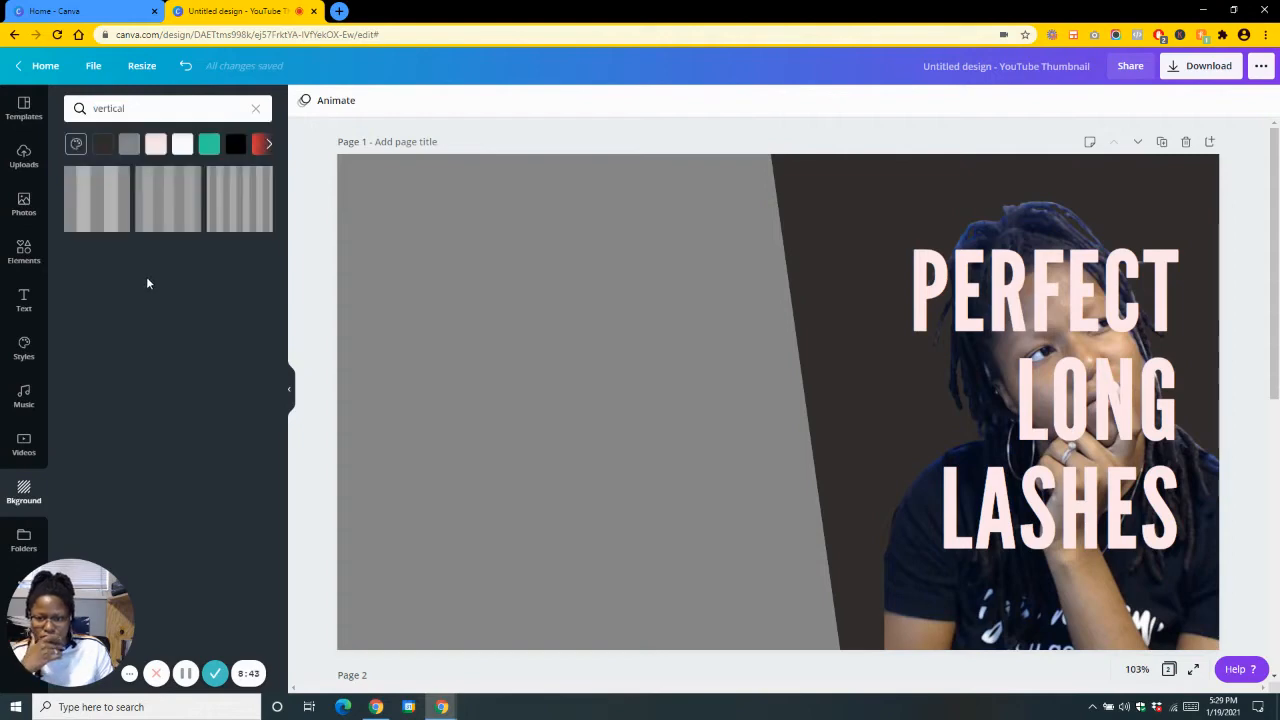
{"action": "left_click", "coordinate": [250, 210]}
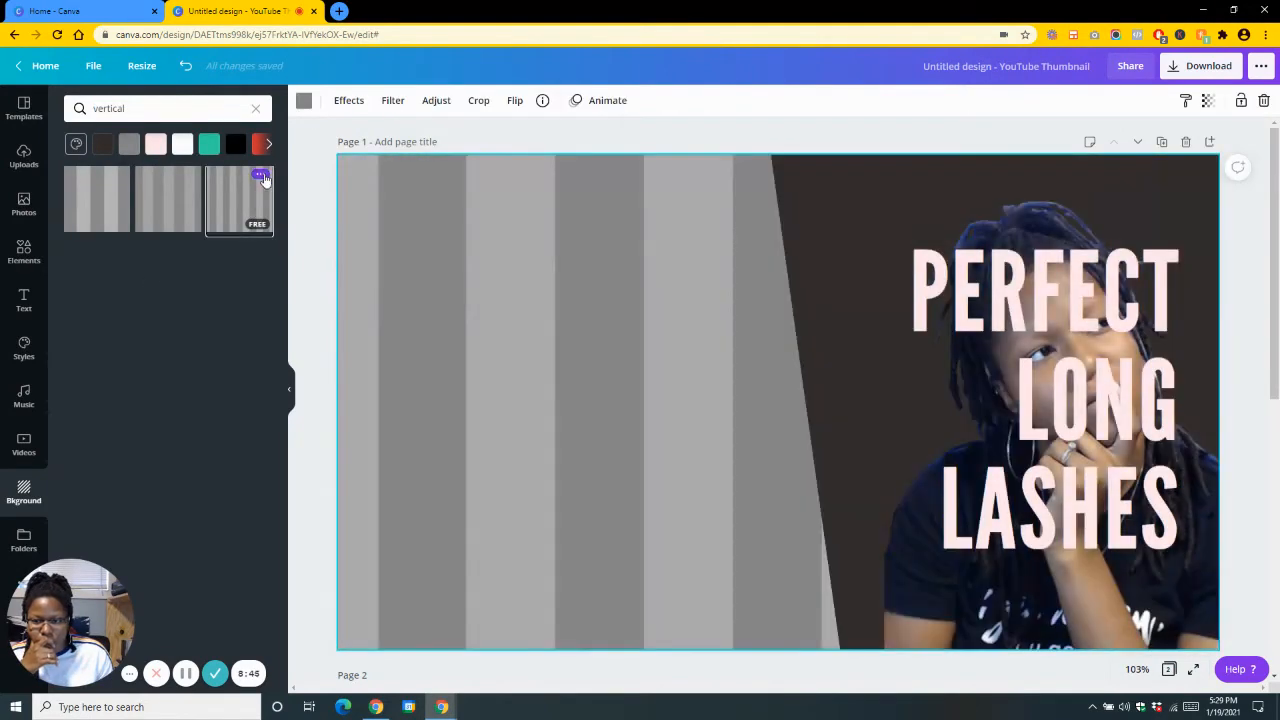
View the applied stripe background's details and search the backgrounds for "stripe".
{"action": "left_click", "coordinate": [262, 176]}
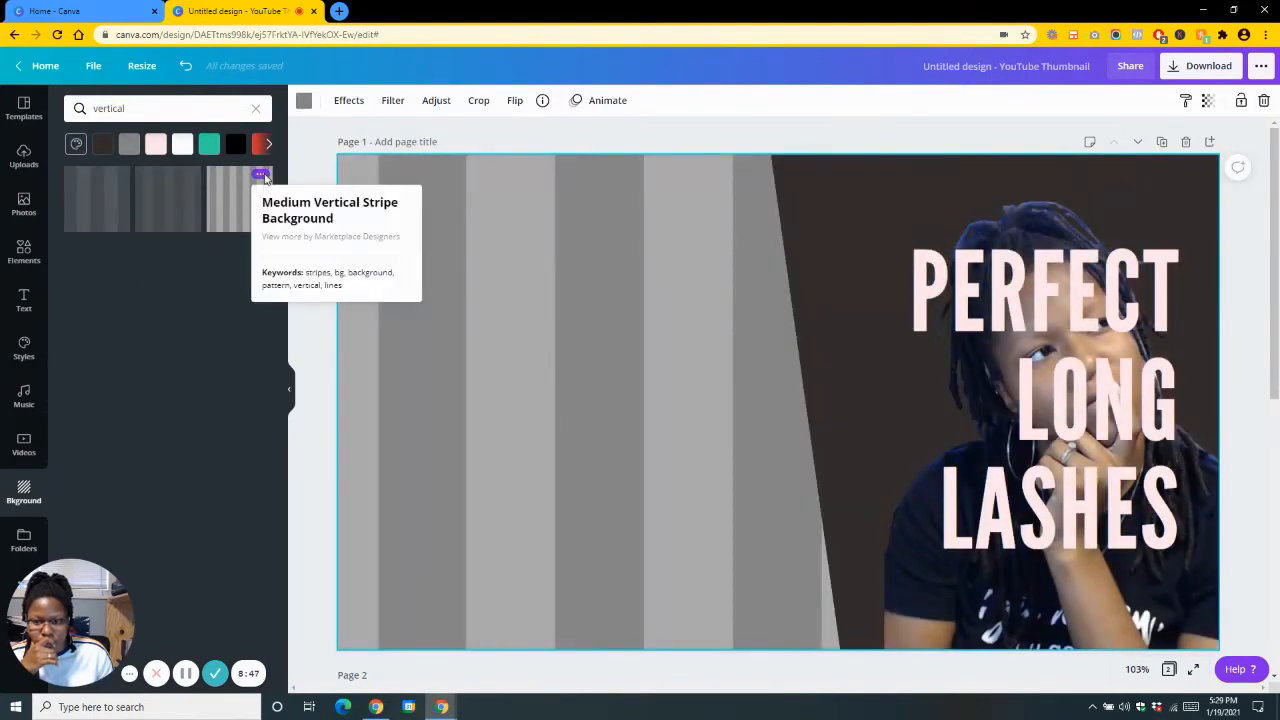
{"action": "left_click", "coordinate": [146, 111]}
{"action": "type", "text": "stripe"}
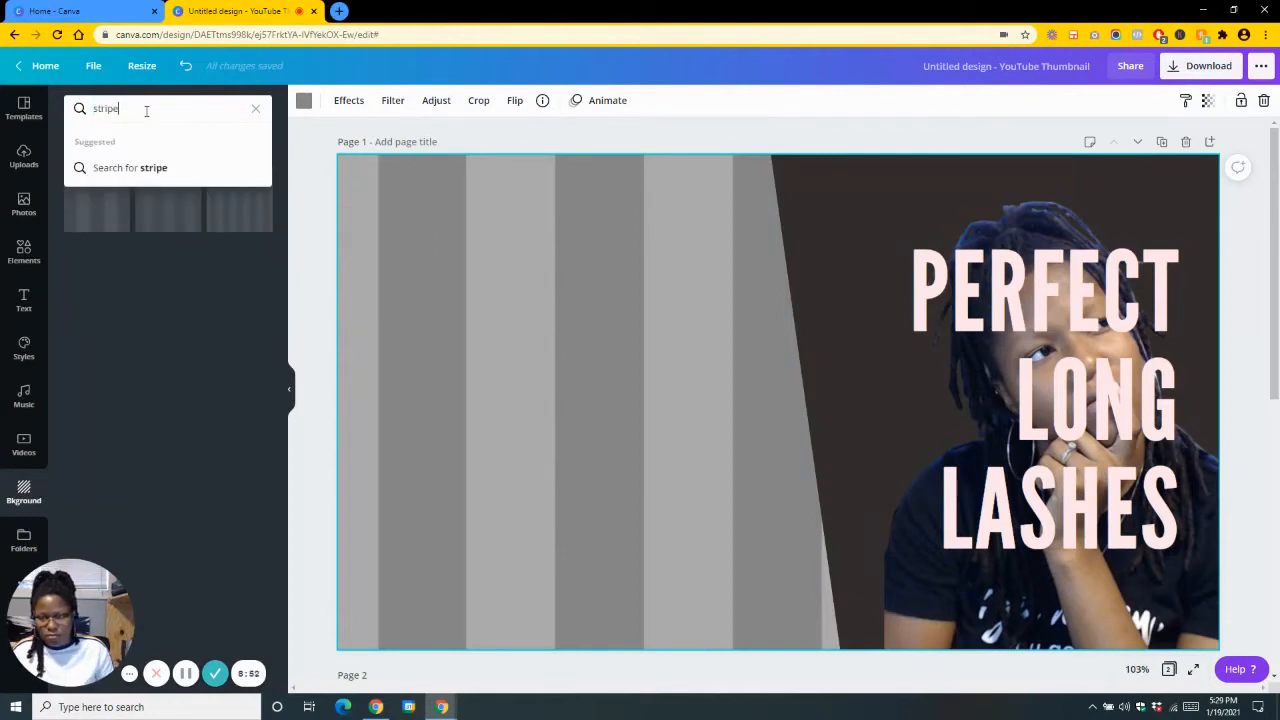
{"action": "key", "text": "Return"}
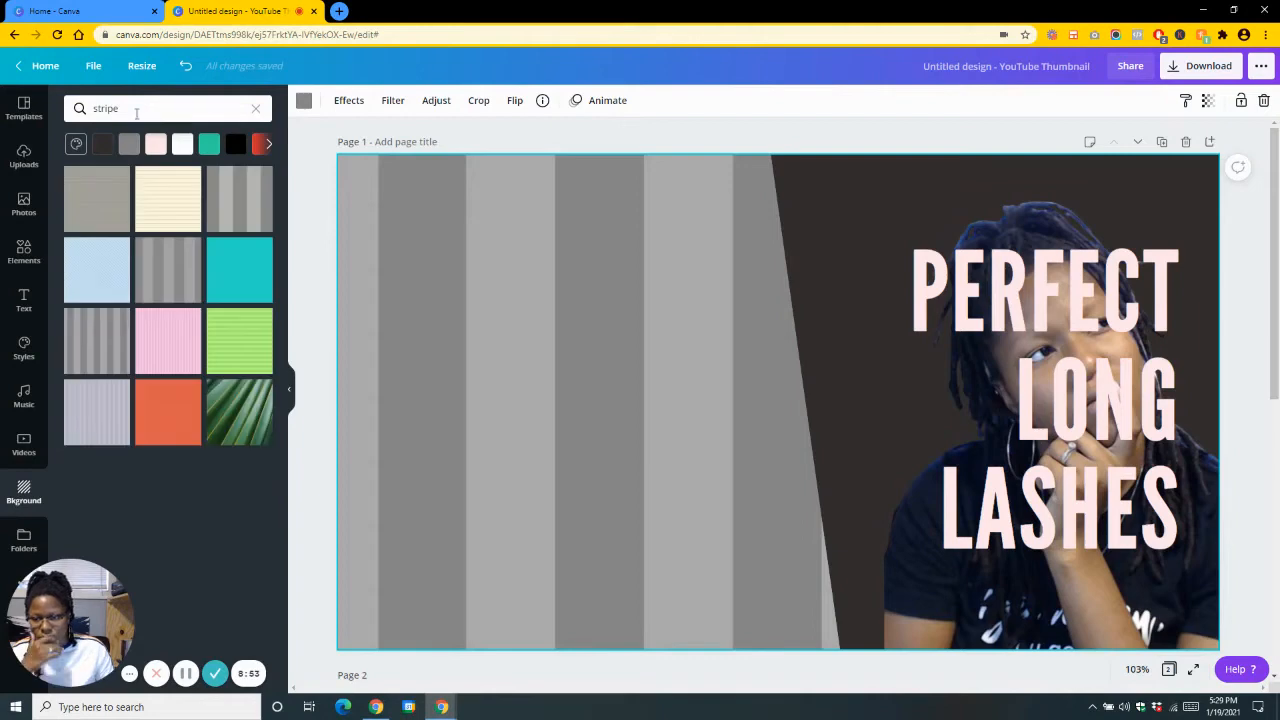
Open and cancel the crop of the striped background, and look down at page 2.
{"action": "double_click", "coordinate": [592, 262]}
{"action": "left_click", "coordinate": [380, 99]}
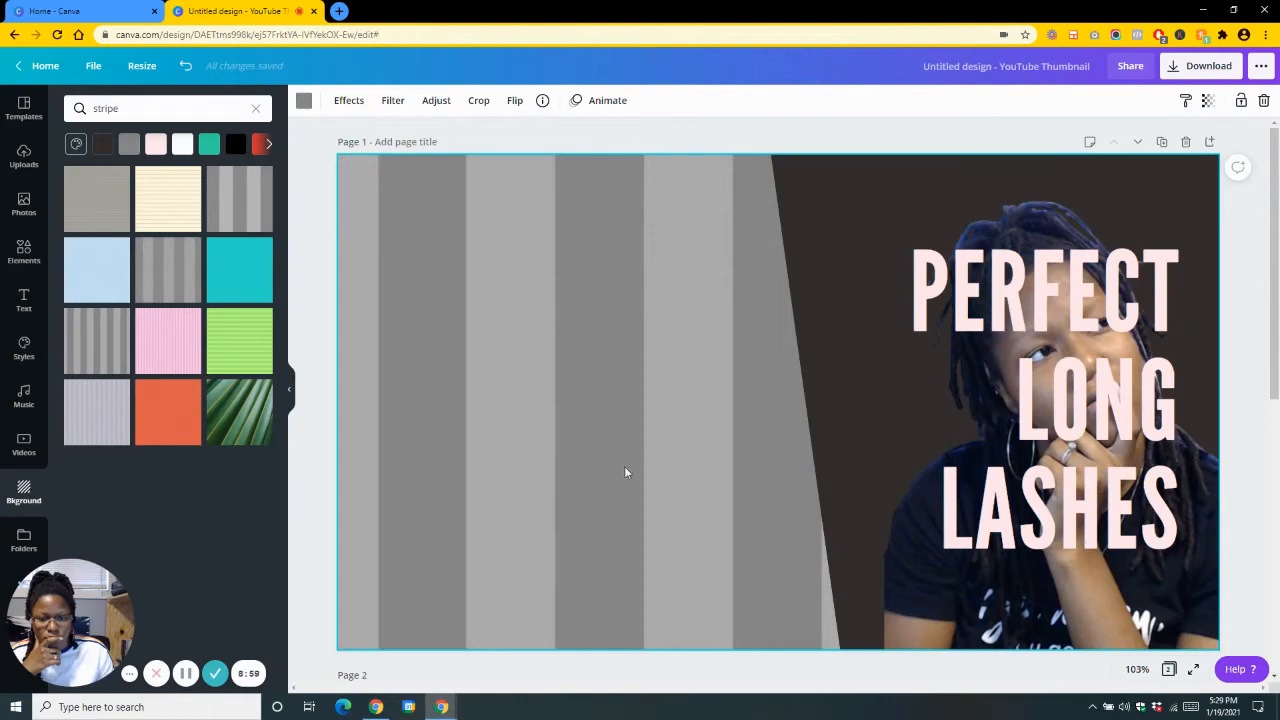
{"action": "scroll", "coordinate": [700, 500], "scroll_direction": "down", "scroll_amount": 2}
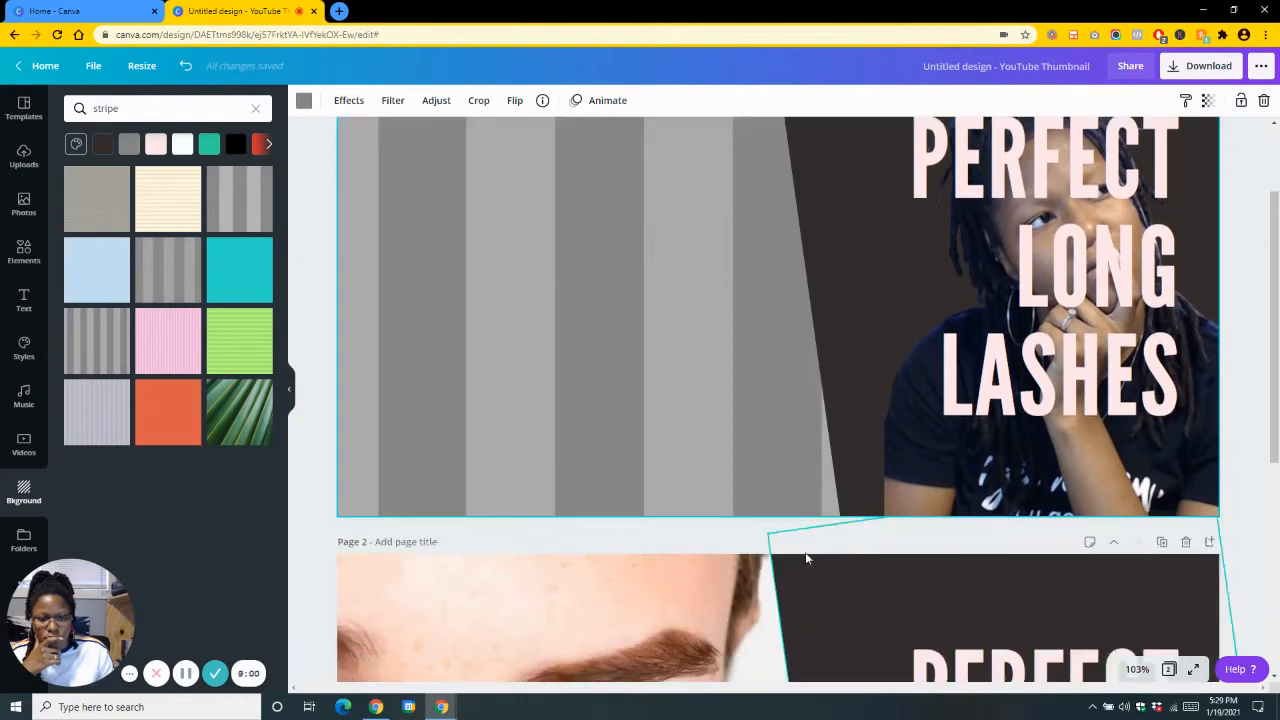
{"action": "left_click", "coordinate": [666, 526]}
{"action": "left_click_drag", "start_coordinate": [540, 400], "coordinate": [541, 395]}
Move the portrait onto the stripes and back toward the title, overlapping the dark panel's slanted edge.
{"action": "scroll", "coordinate": [643, 349], "scroll_direction": "up", "scroll_amount": 2}
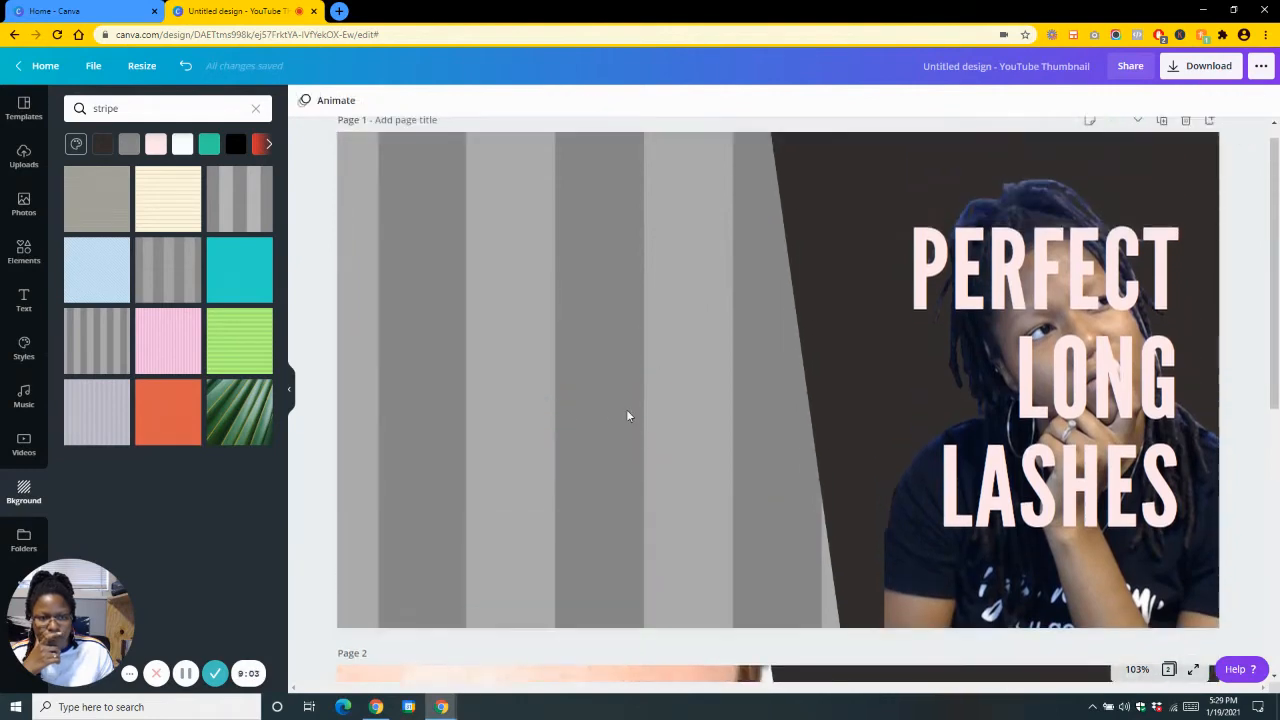
{"action": "left_click_drag", "start_coordinate": [915, 614], "coordinate": [382, 596]}
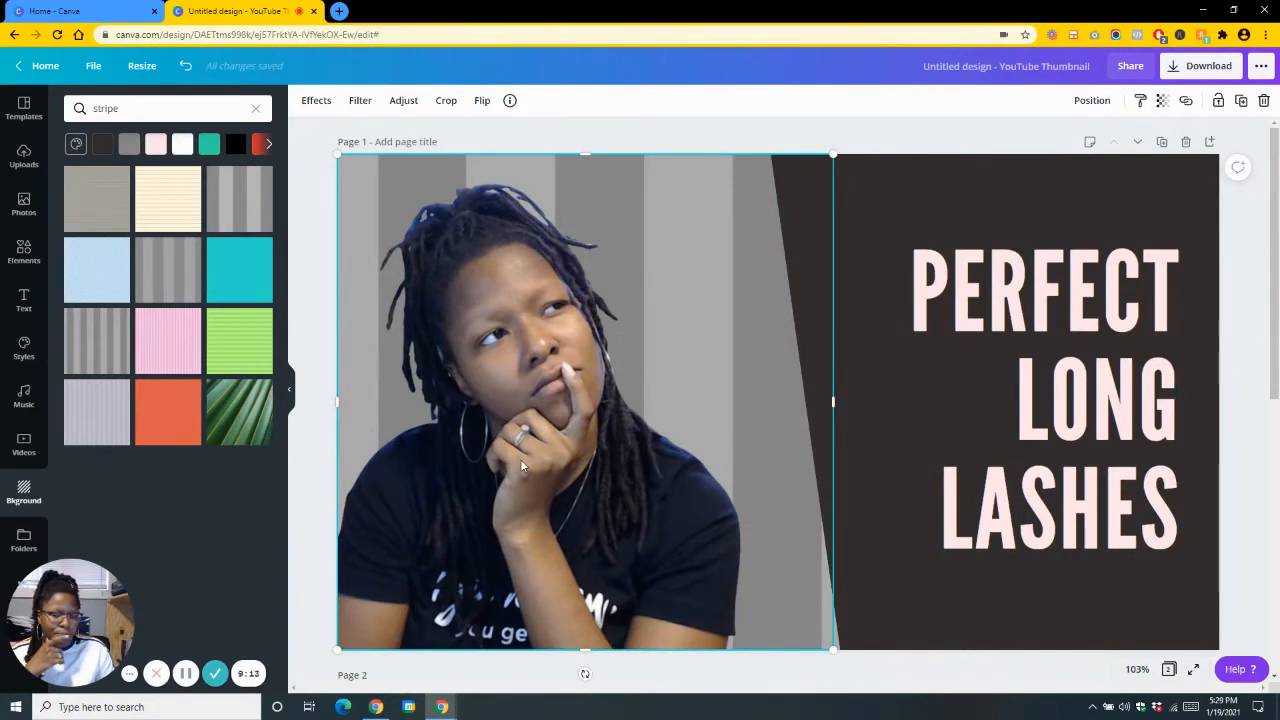
{"action": "left_click_drag", "start_coordinate": [520, 459], "coordinate": [954, 448]}
Try the black and green colour swatches as page 1's background, and undo back to the grey vertical stripes.
{"action": "left_click", "coordinate": [485, 426]}
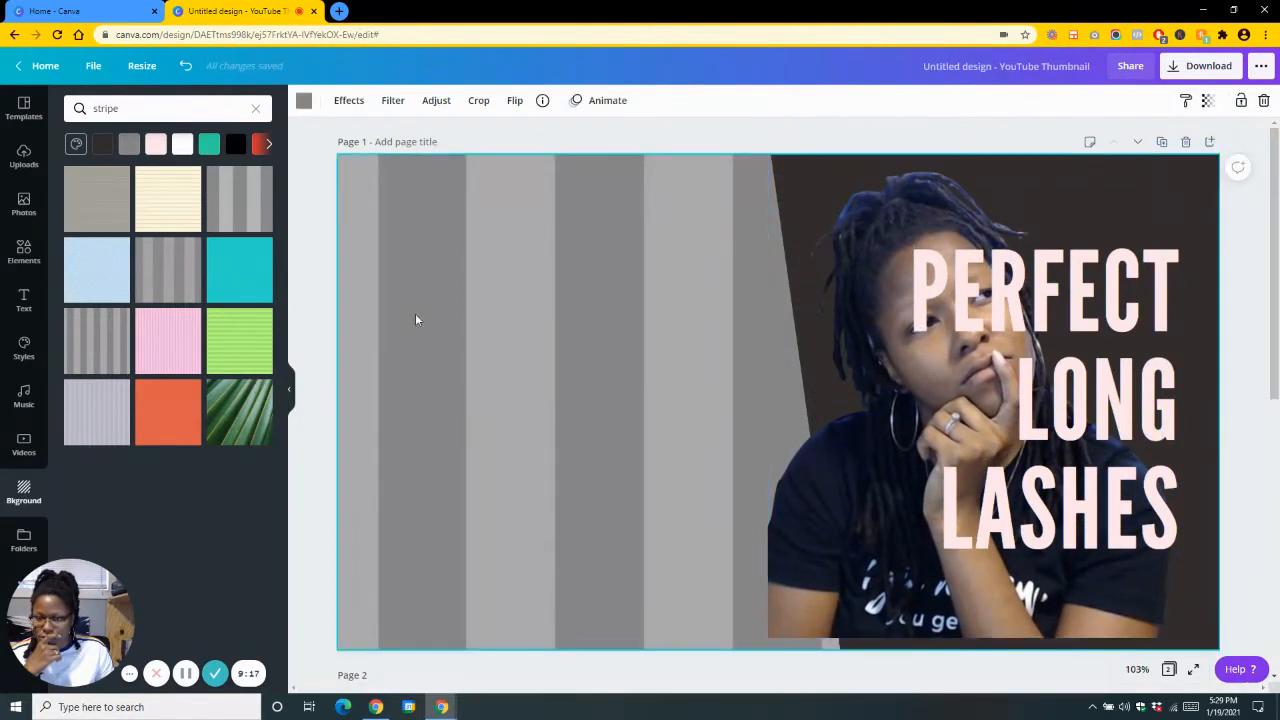
{"action": "left_click", "coordinate": [235, 145]}
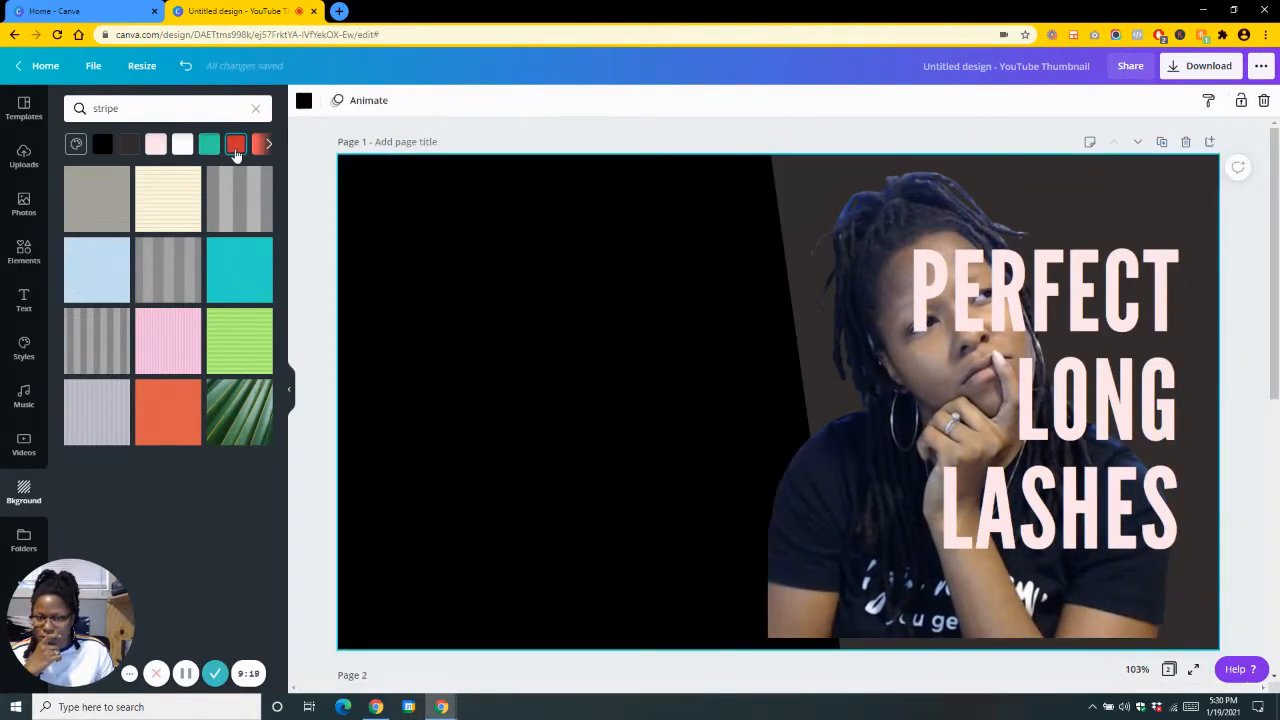
{"action": "left_click", "coordinate": [208, 145]}
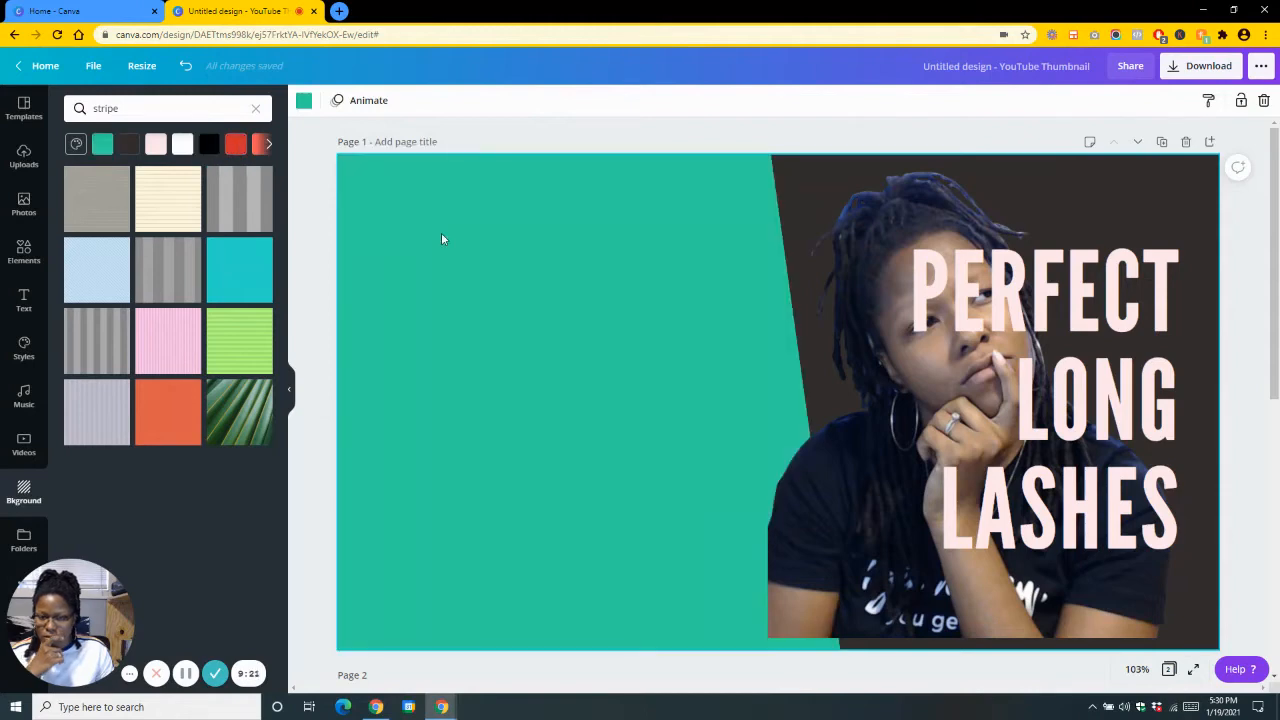
{"action": "key", "text": "ctrl+z"}
{"action": "key", "text": "ctrl+z"}
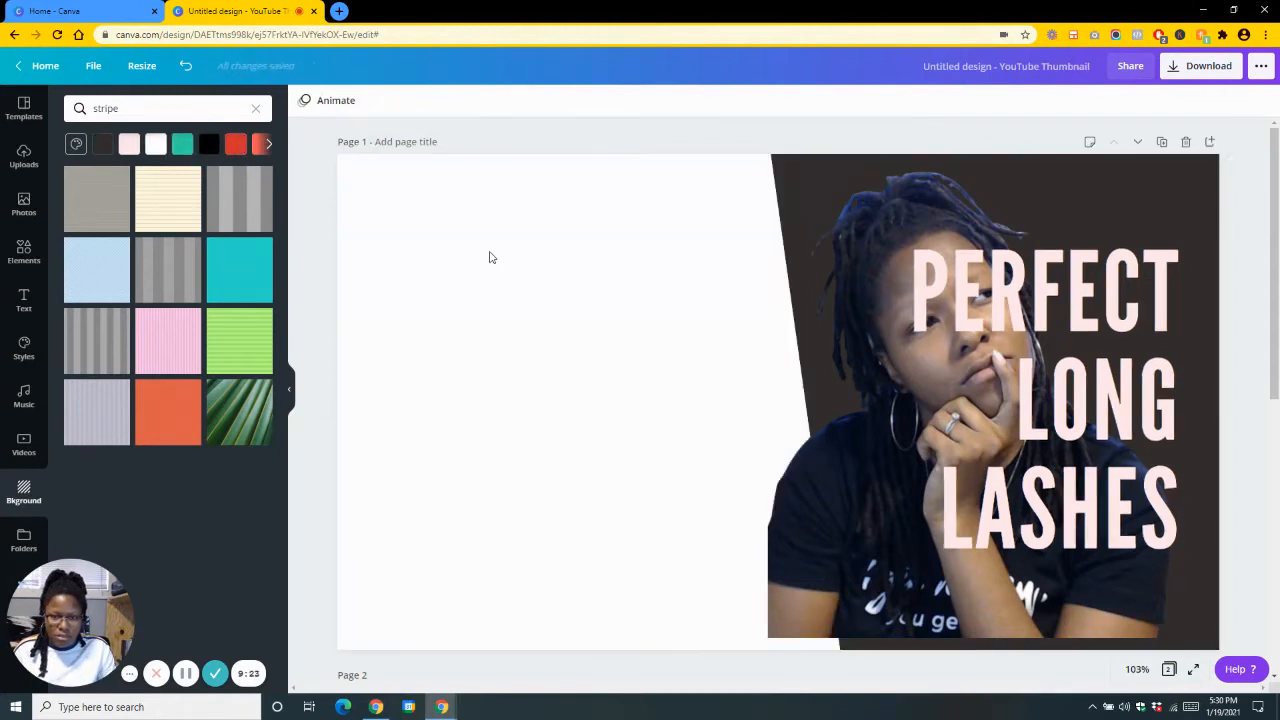
{"action": "key", "text": "ctrl+shift+z"}
{"action": "key", "text": "ctrl+z"}
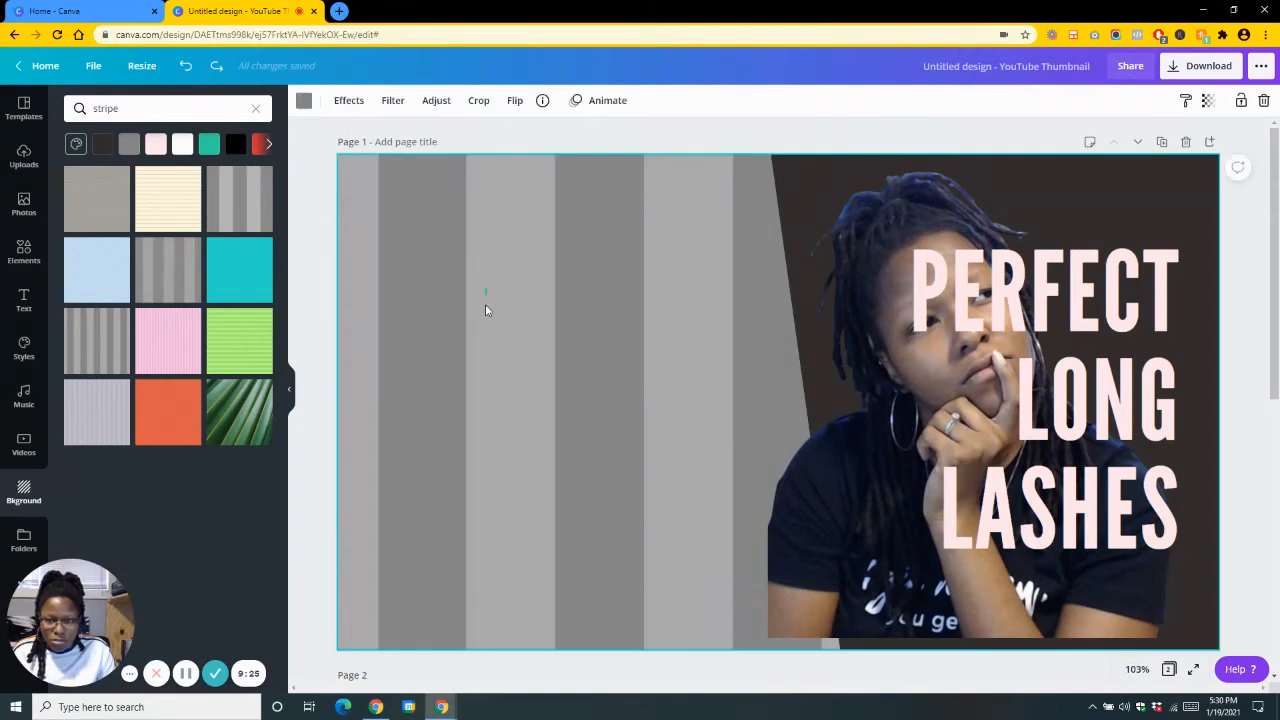
Try dark grey, black, white and green on the striped background, and set its colour to the palette's red.
{"action": "left_click", "coordinate": [452, 229]}
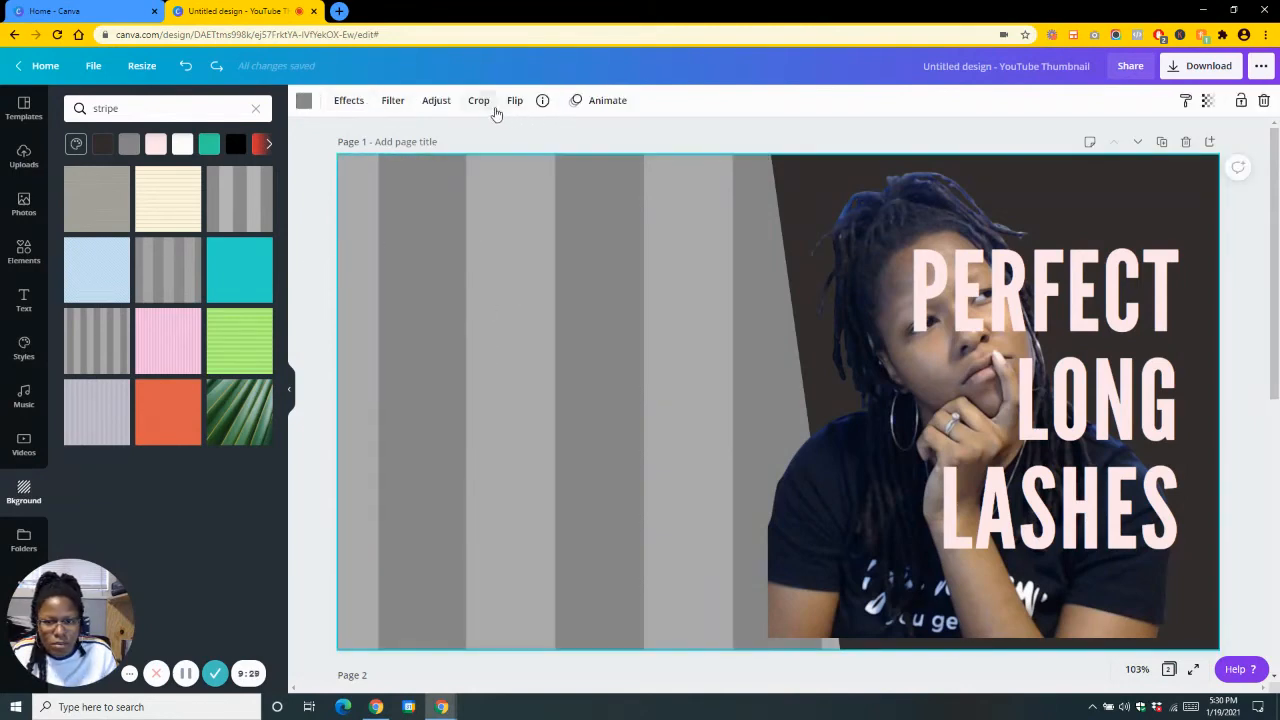
{"action": "left_click", "coordinate": [304, 100]}
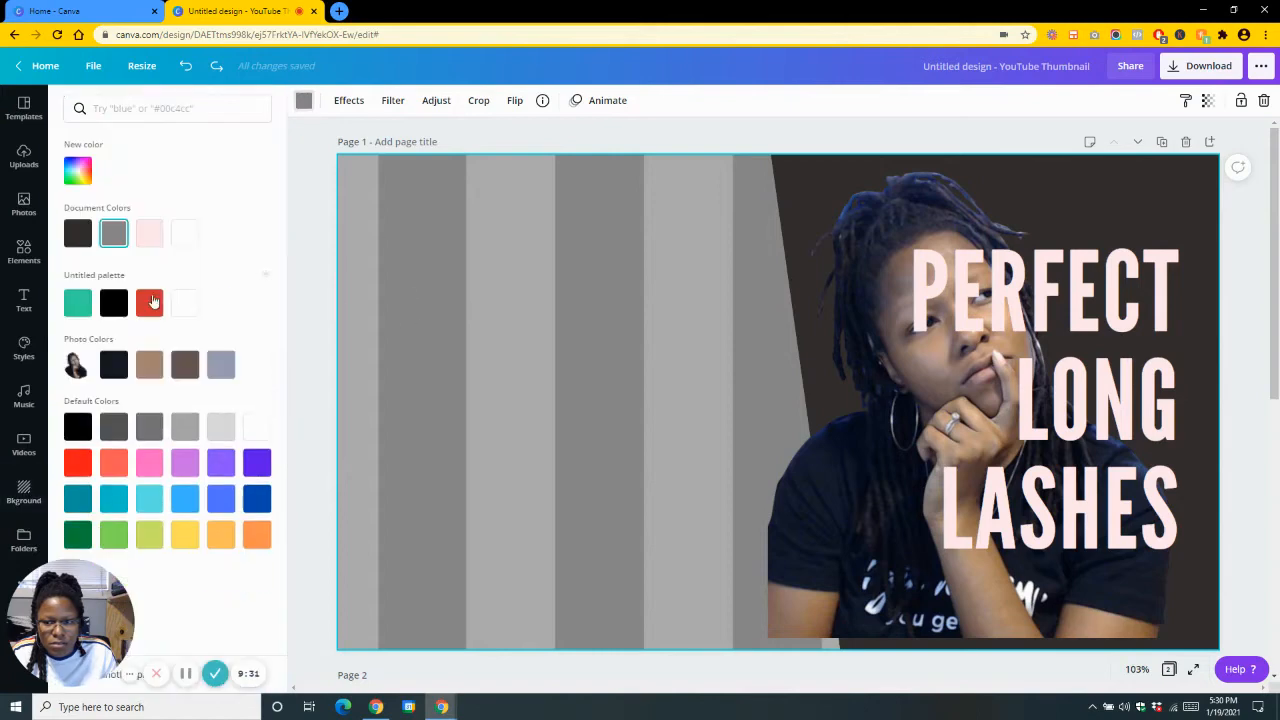
{"action": "left_click", "coordinate": [74, 243]}
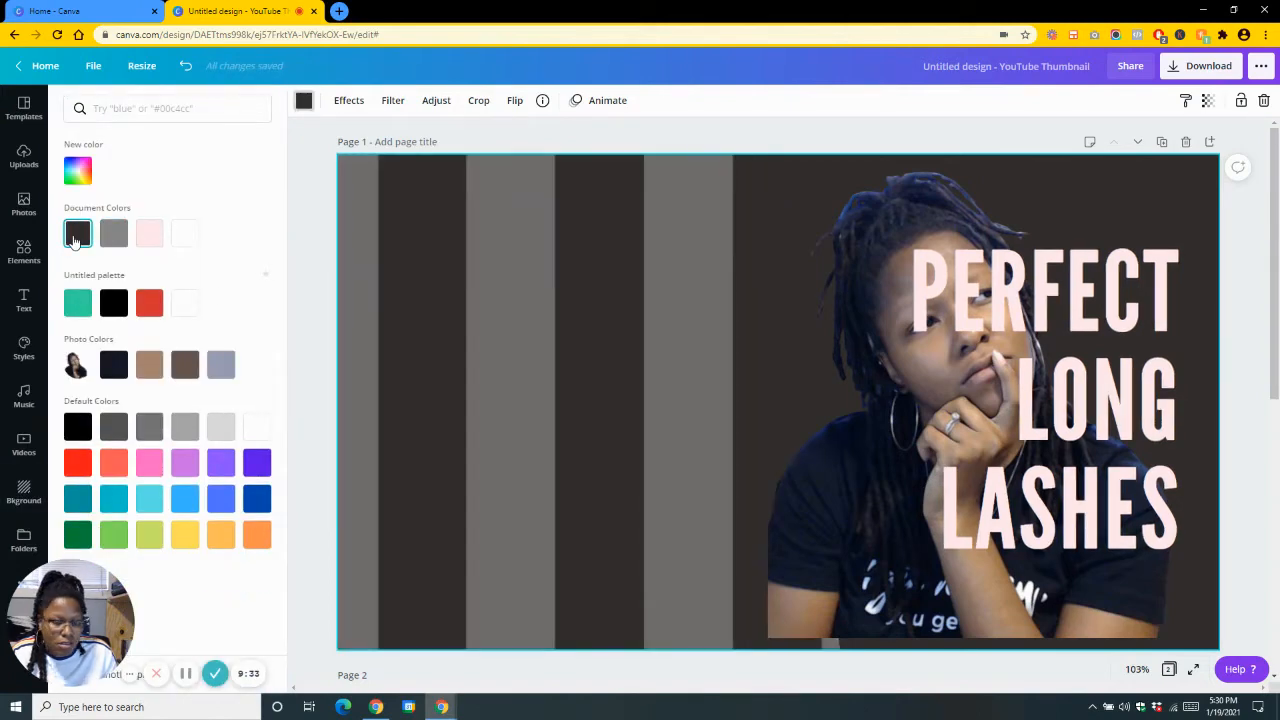
{"action": "left_click", "coordinate": [114, 306]}
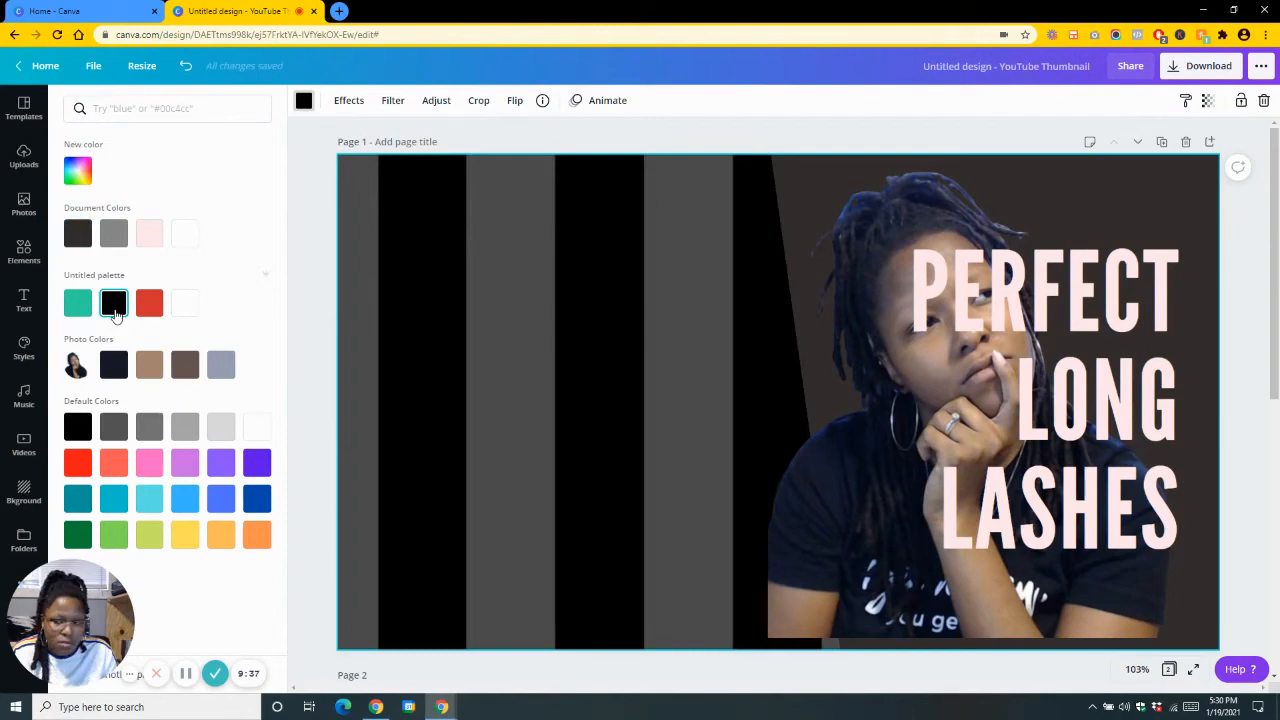
{"action": "left_click", "coordinate": [186, 304]}
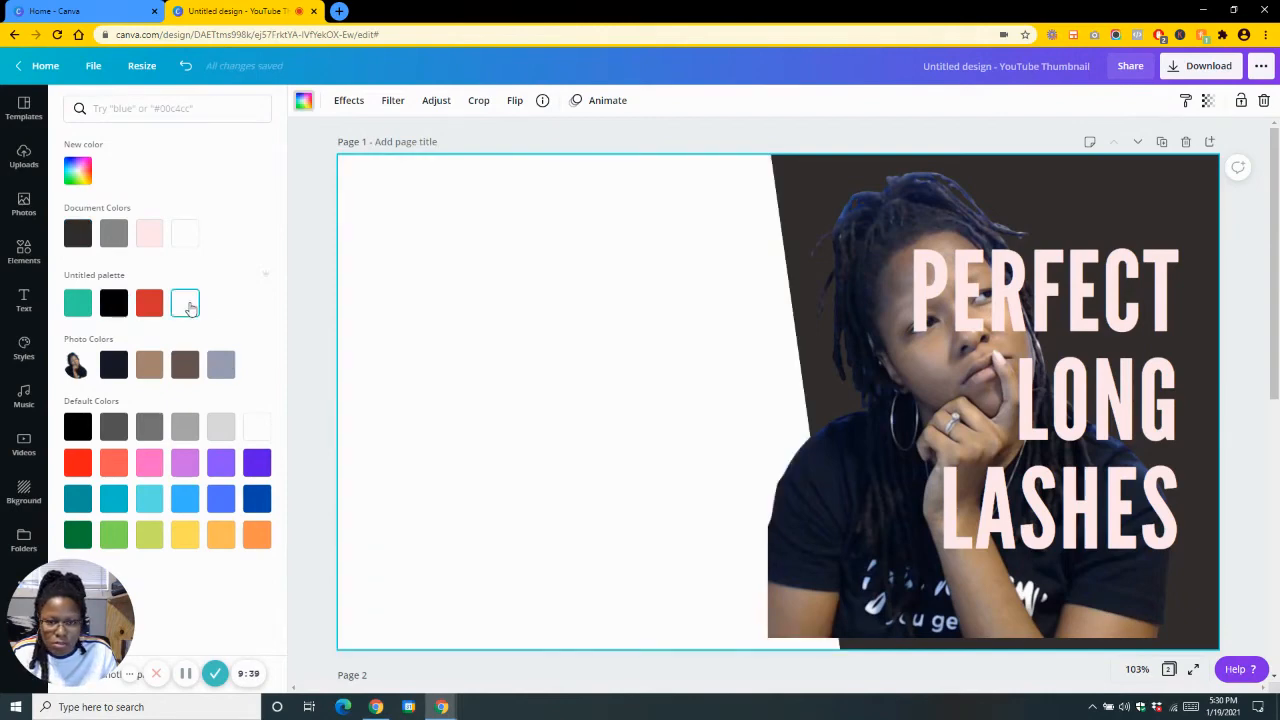
{"action": "left_click", "coordinate": [110, 306]}
{"action": "left_click", "coordinate": [78, 304]}
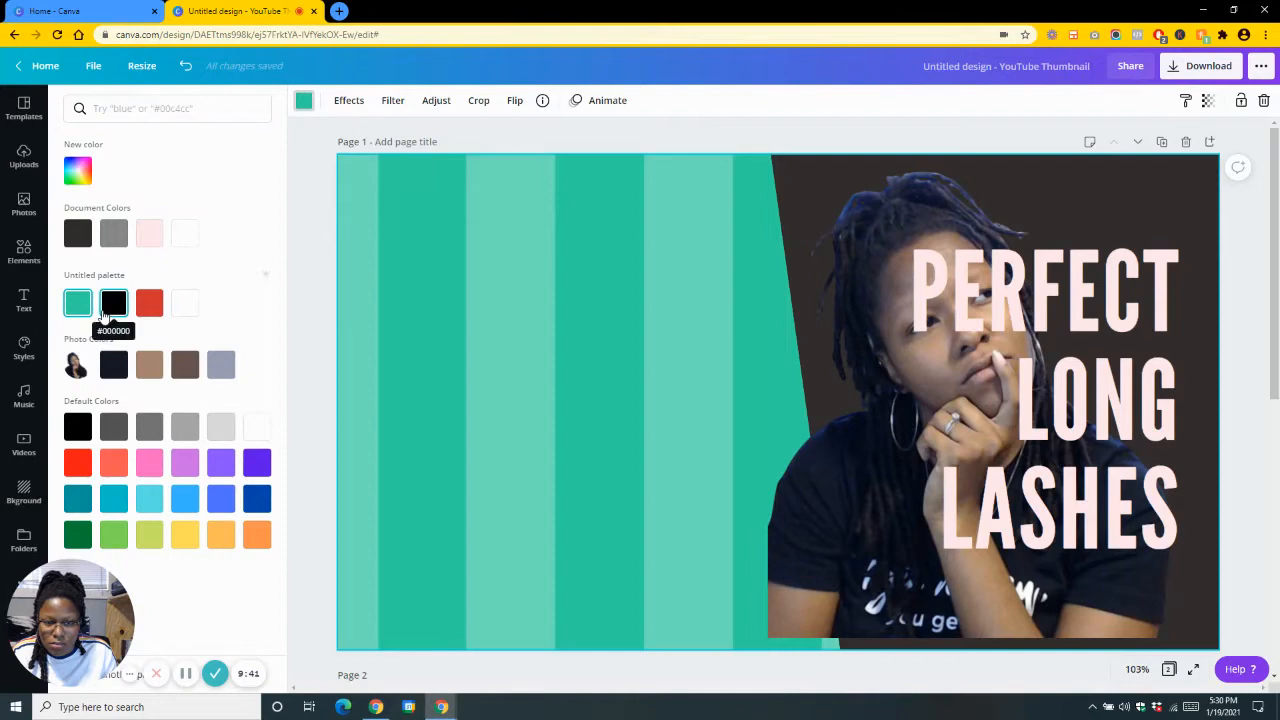
{"action": "left_click", "coordinate": [149, 306]}
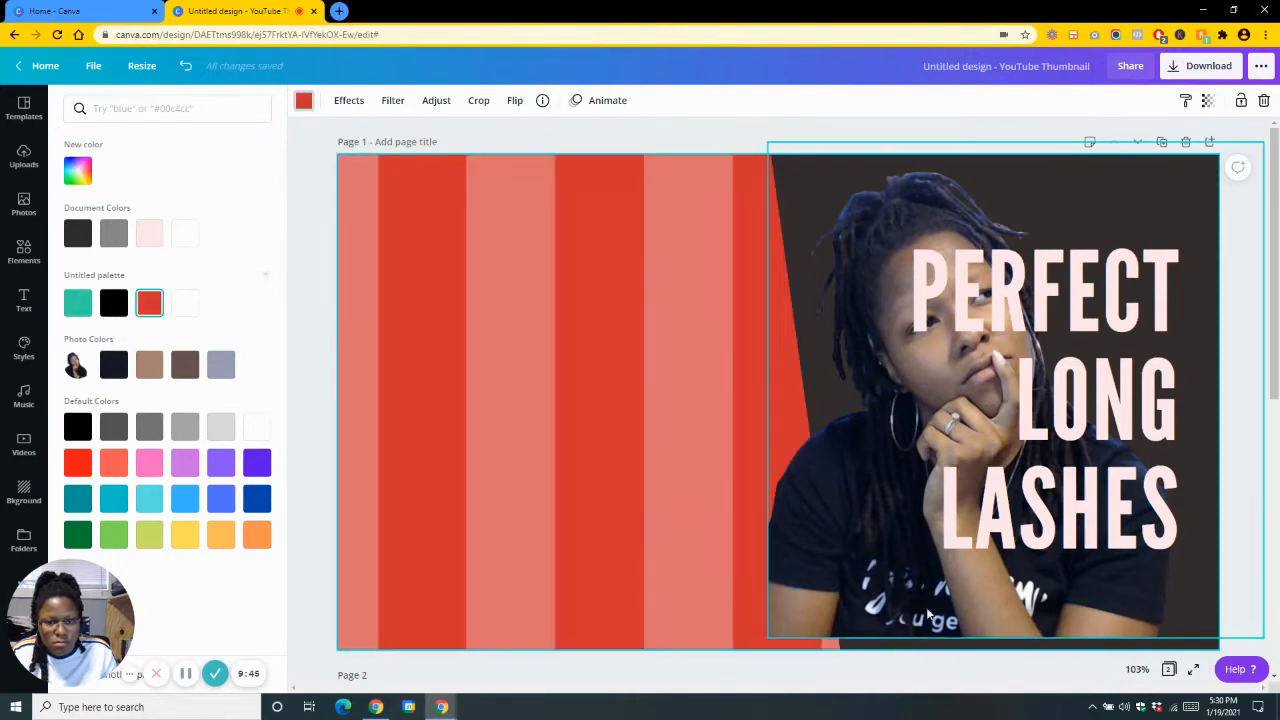
Move the portrait off the title onto the red stripes, and recolour the slanted title panel black.
{"action": "left_click_drag", "start_coordinate": [830, 549], "coordinate": [401, 556]}
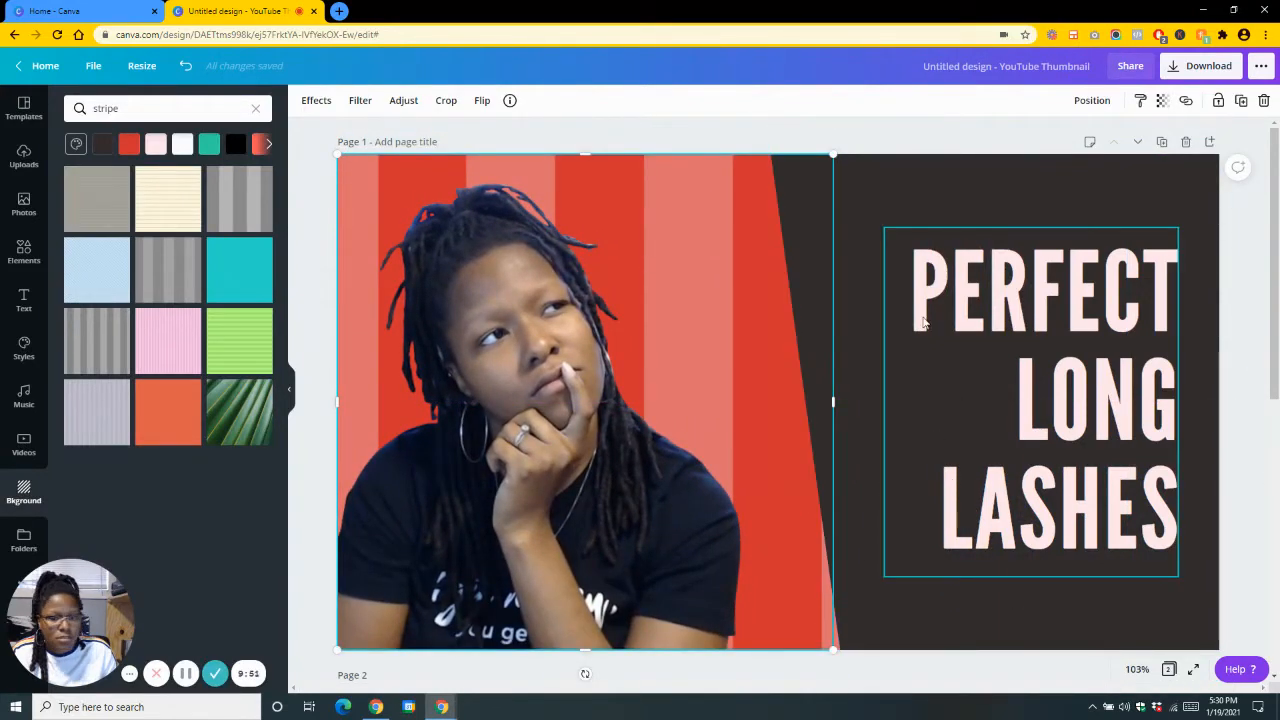
{"action": "left_click", "coordinate": [873, 180]}
{"action": "left_click", "coordinate": [304, 100]}
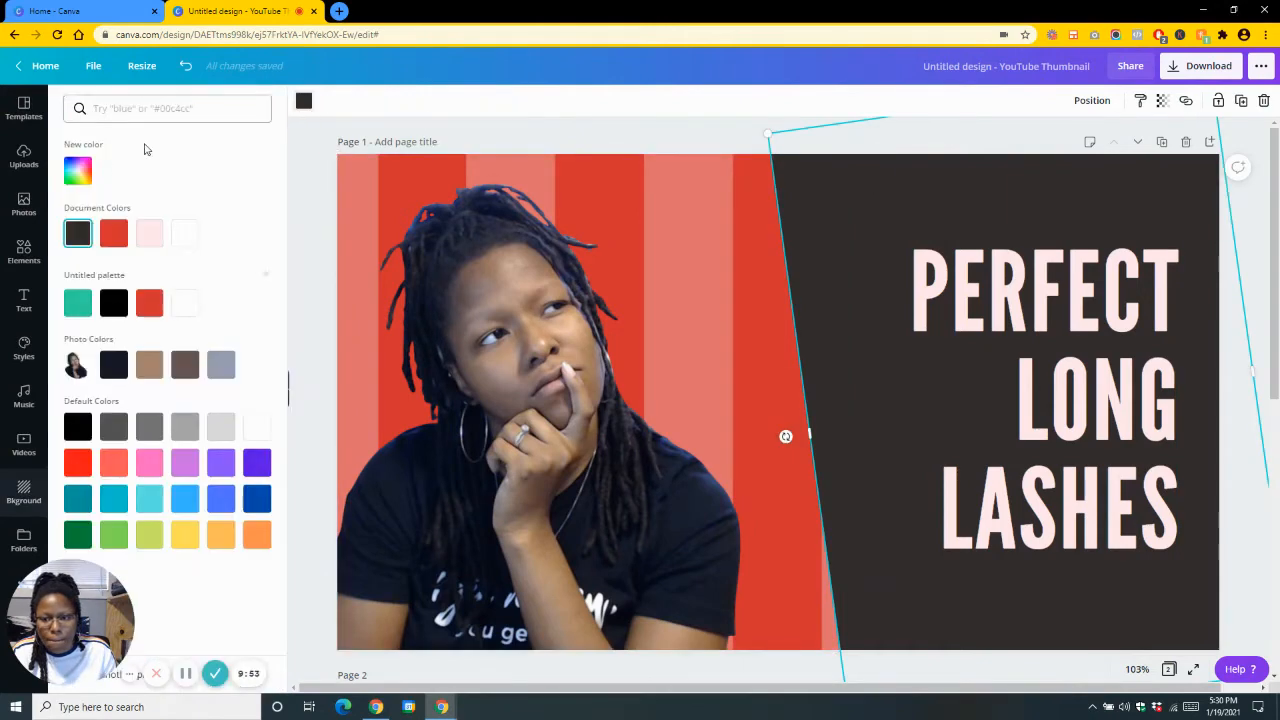
{"action": "left_click", "coordinate": [122, 310]}
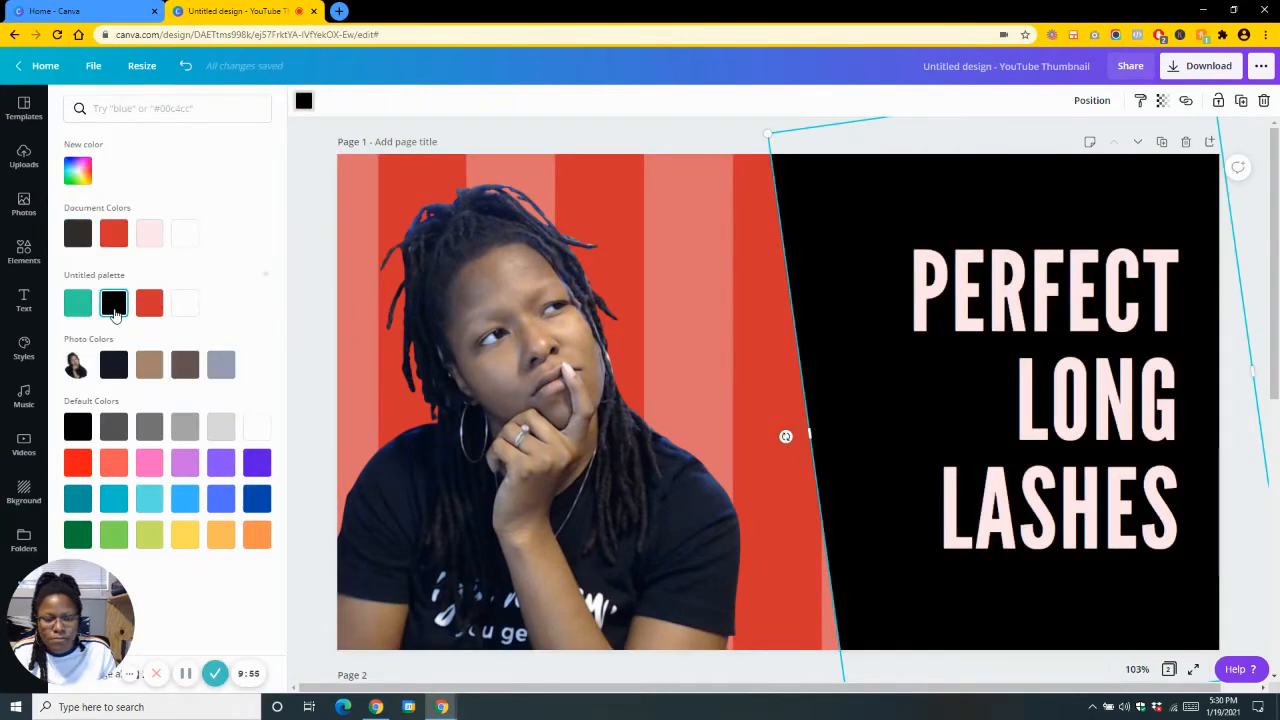
{"action": "left_click", "coordinate": [24, 492]}
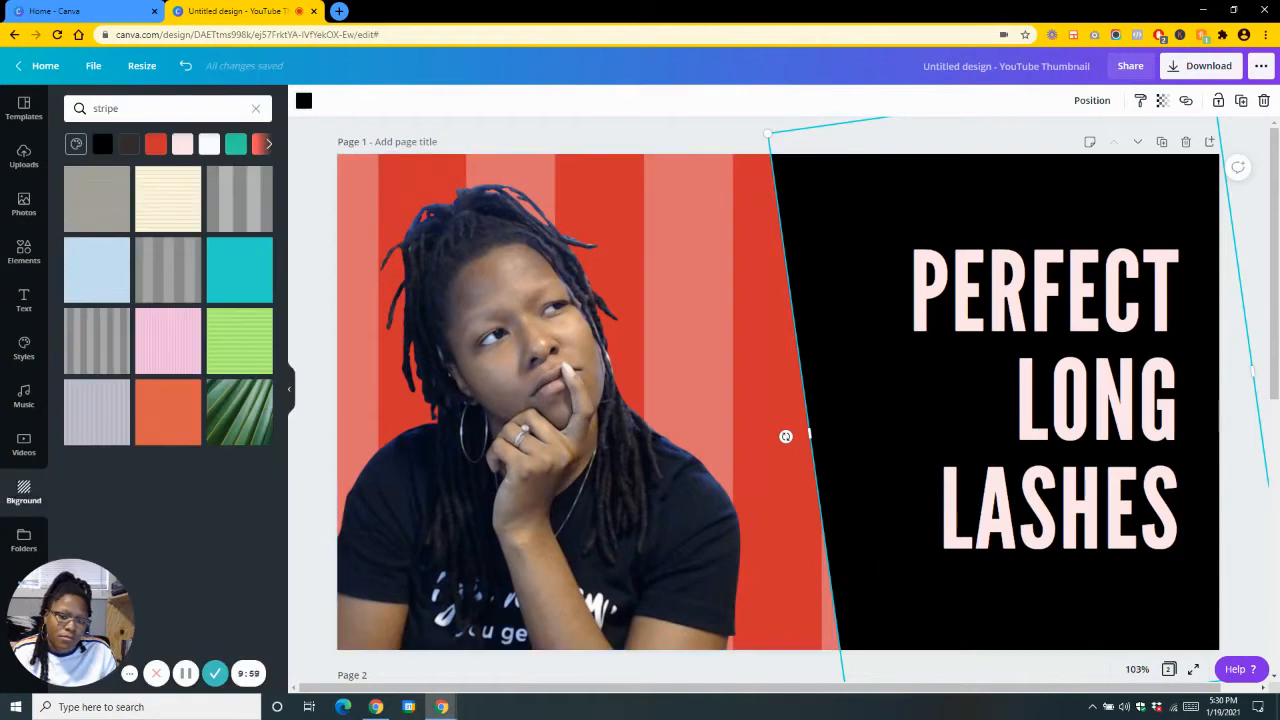
{"action": "left_click", "coordinate": [810, 219]}
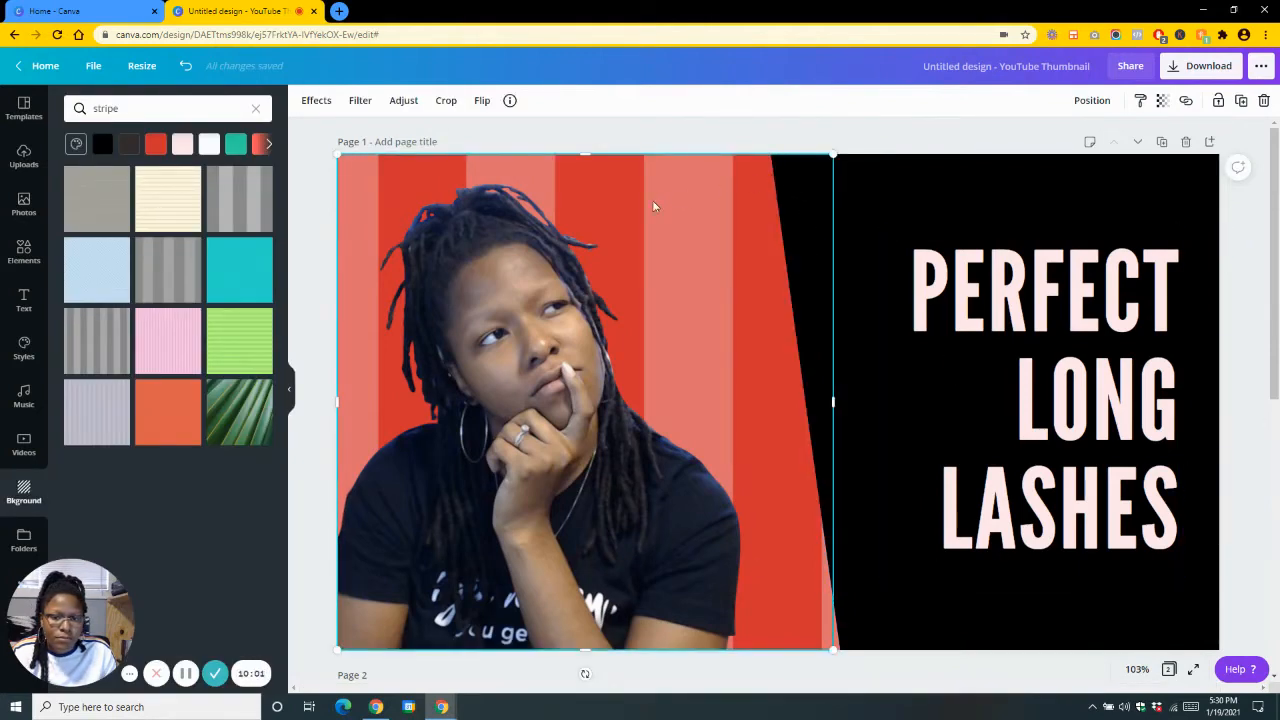
Try the palette's green on the "PERFECT LONG LASHES" title text, and set it to white.
{"action": "left_click", "coordinate": [1014, 276]}
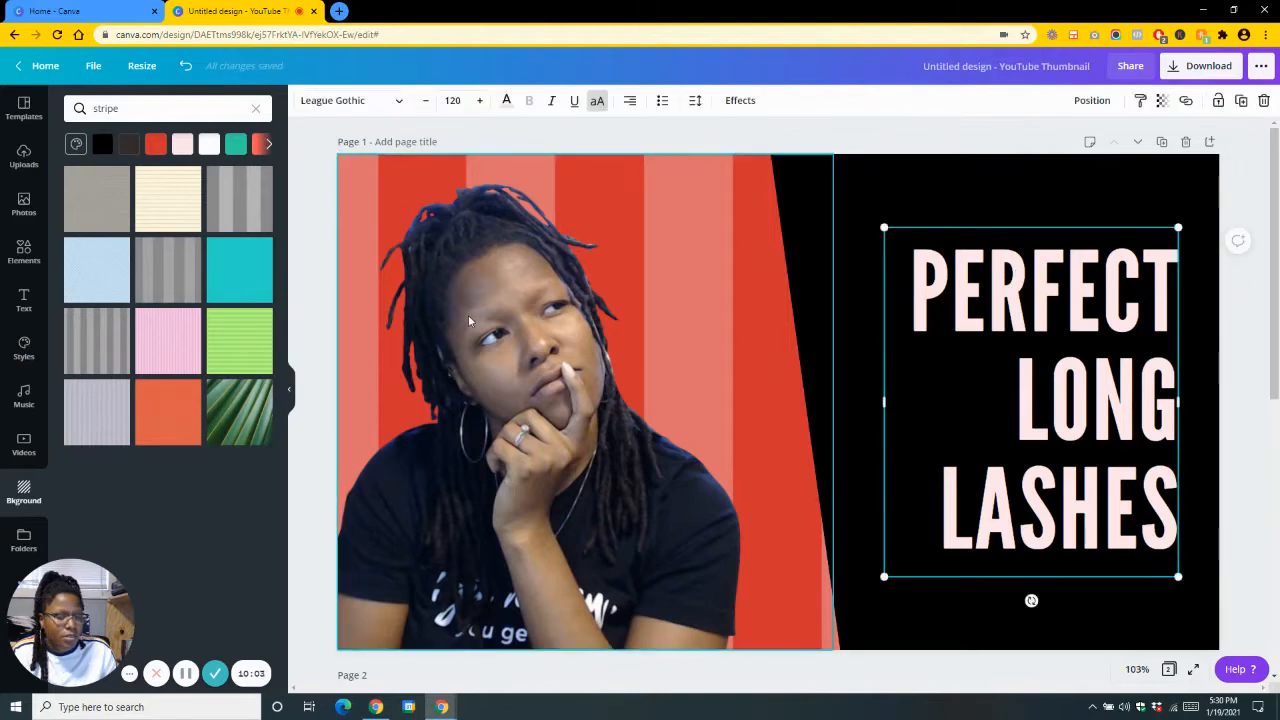
{"action": "left_click", "coordinate": [506, 100]}
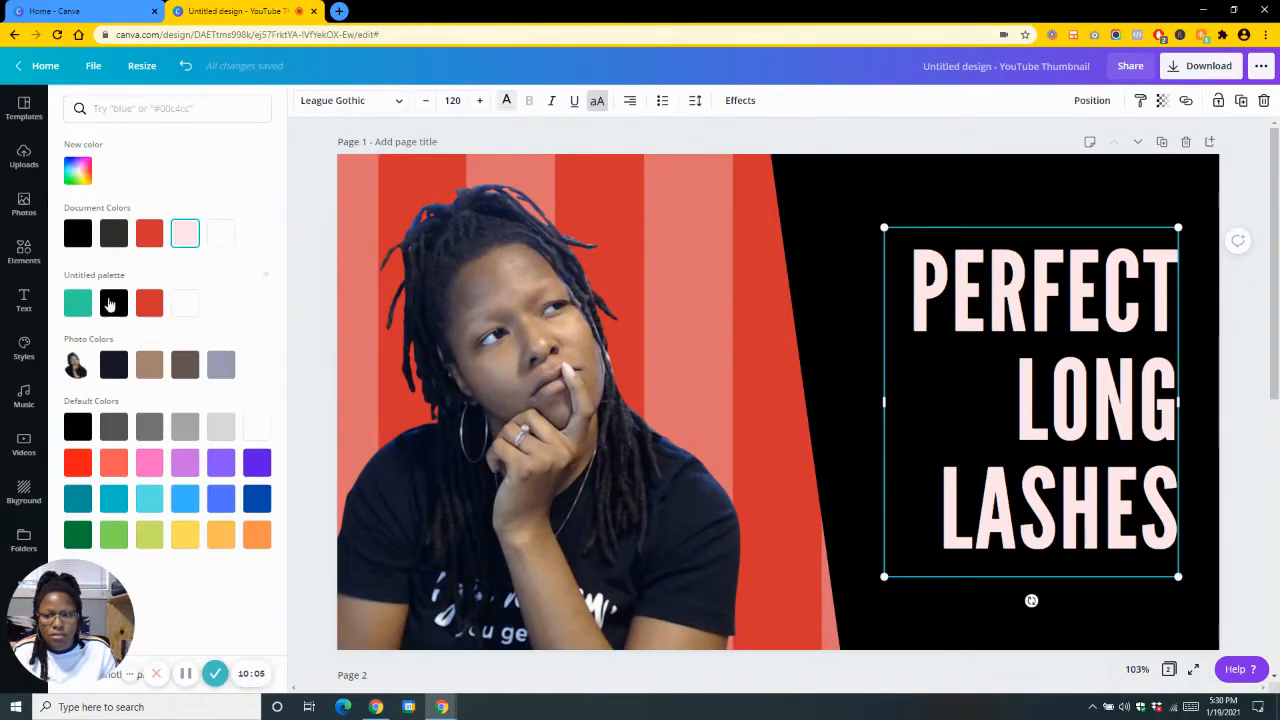
{"action": "left_click", "coordinate": [89, 308]}
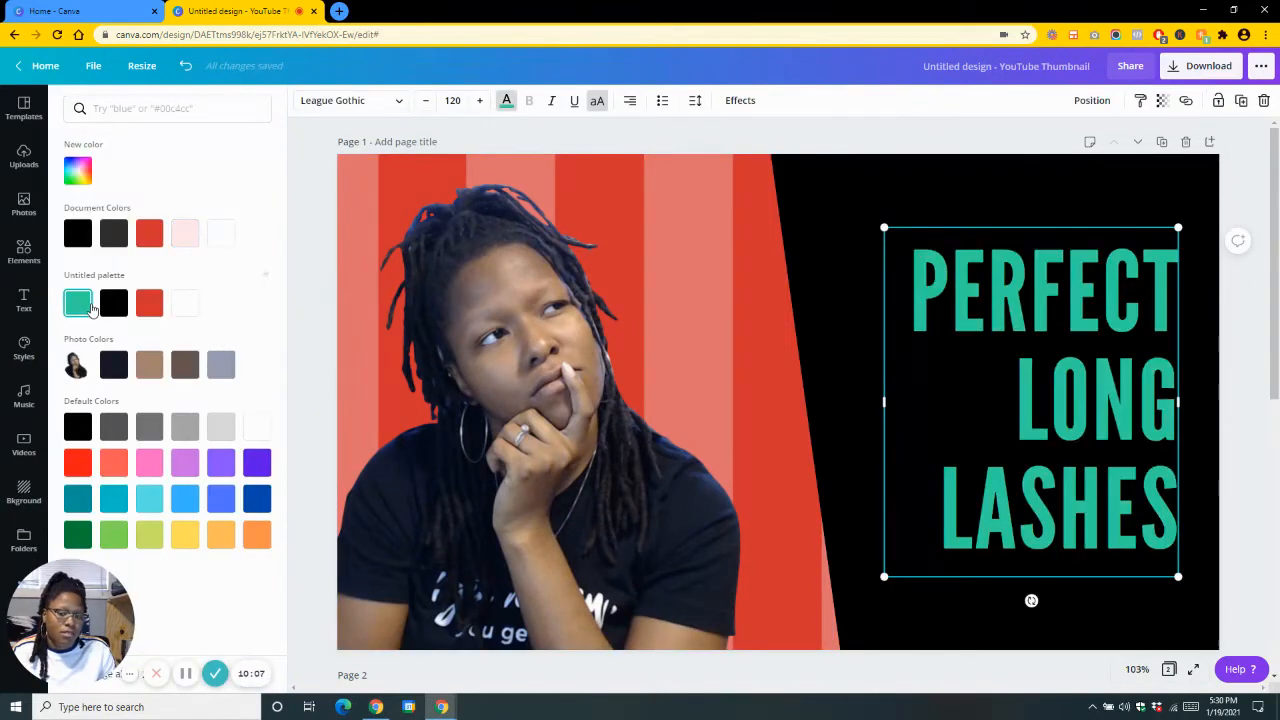
{"action": "left_click", "coordinate": [660, 144]}
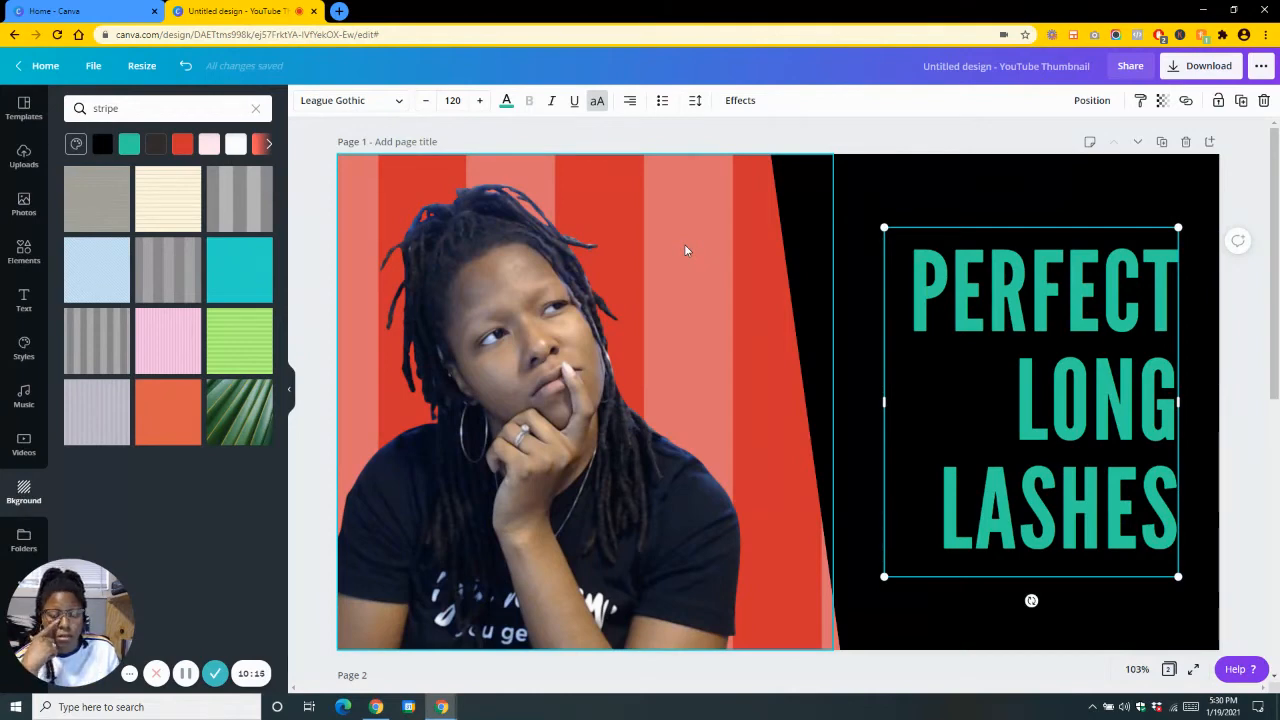
{"action": "left_click", "coordinate": [506, 102]}
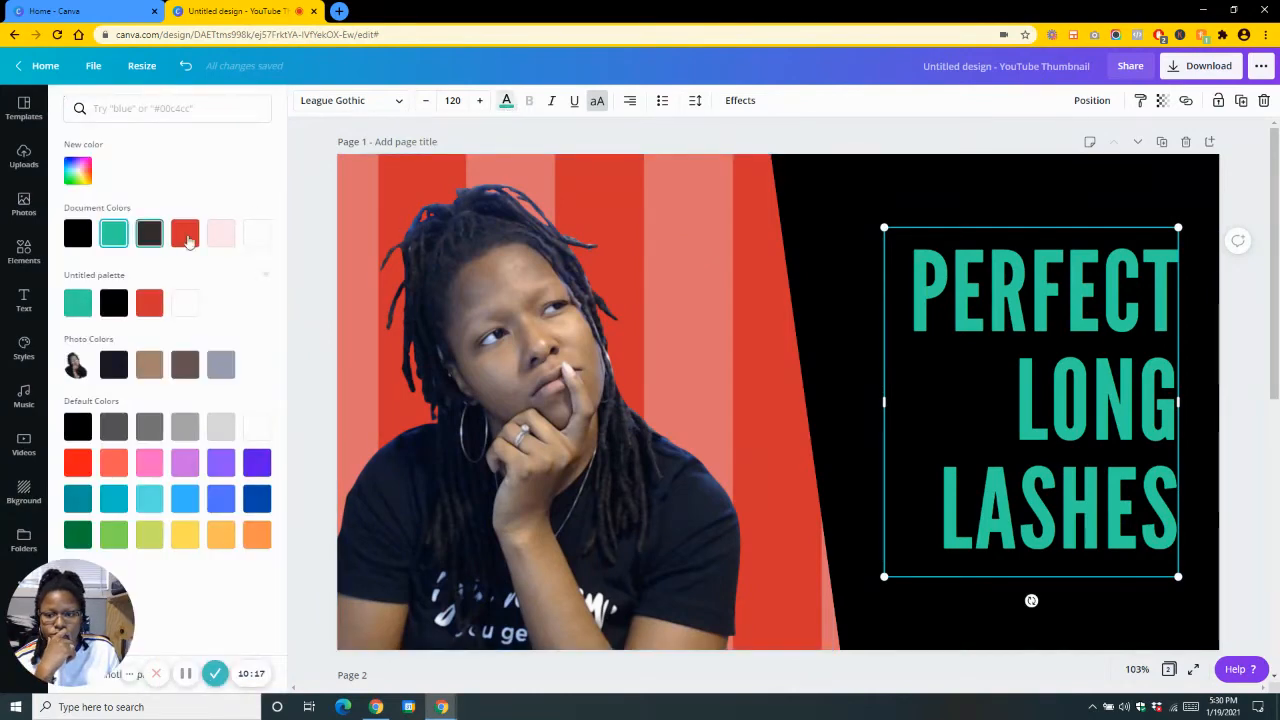
{"action": "left_click", "coordinate": [182, 302]}
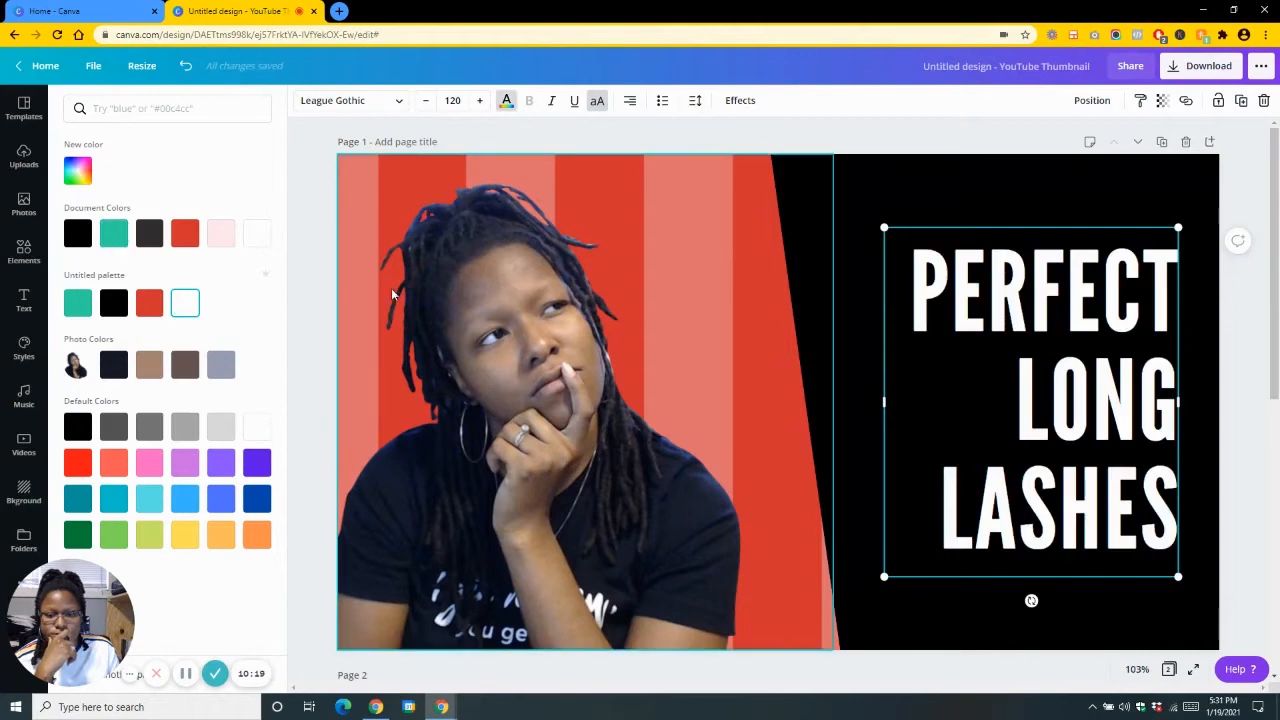
{"action": "left_click", "coordinate": [320, 295]}
Replace the word "PERFECT" in the title with "HOW TO CREATE".
{"action": "left_click", "coordinate": [1050, 392]}
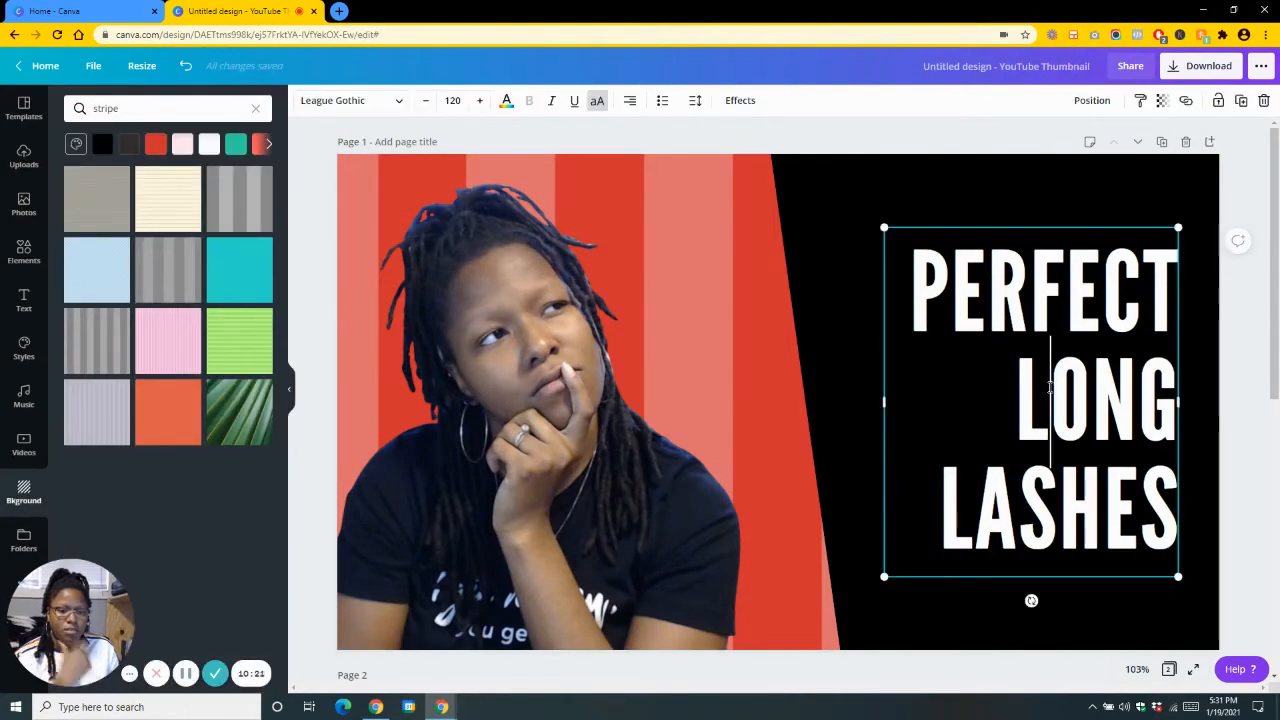
{"action": "left_click_drag", "start_coordinate": [914, 316], "coordinate": [1173, 308]}
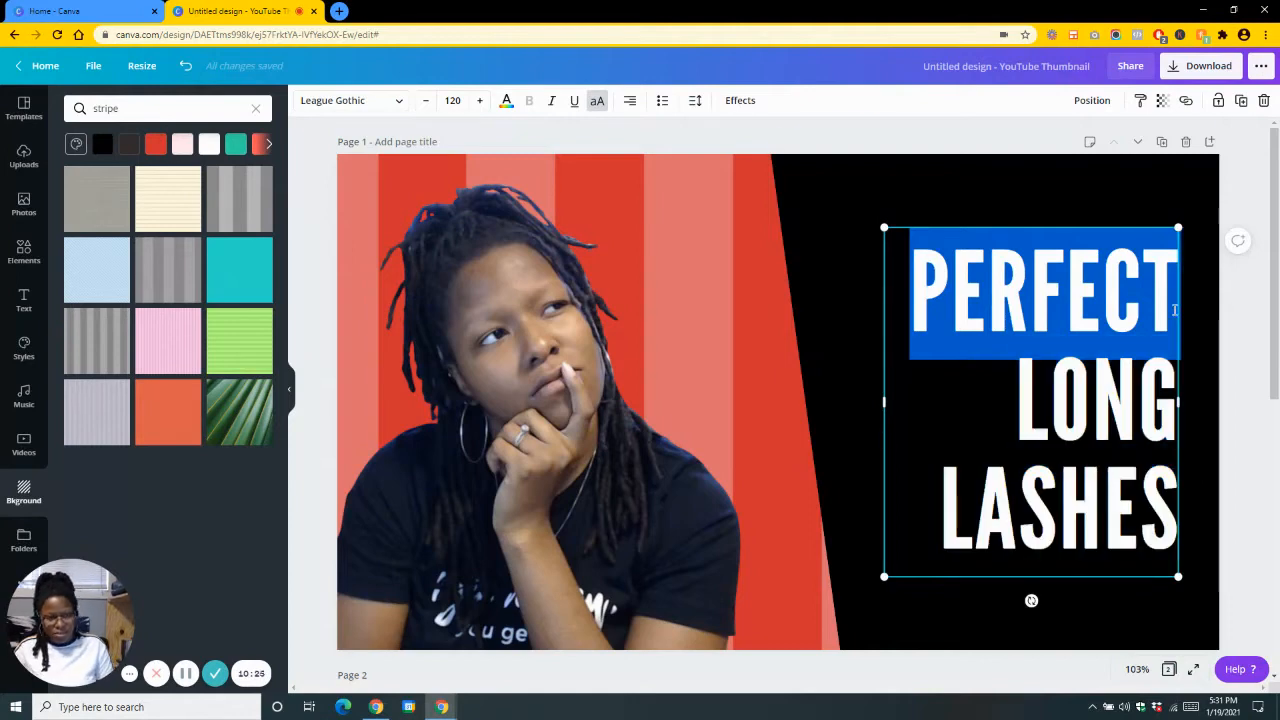
{"action": "type", "text": "HOW"}
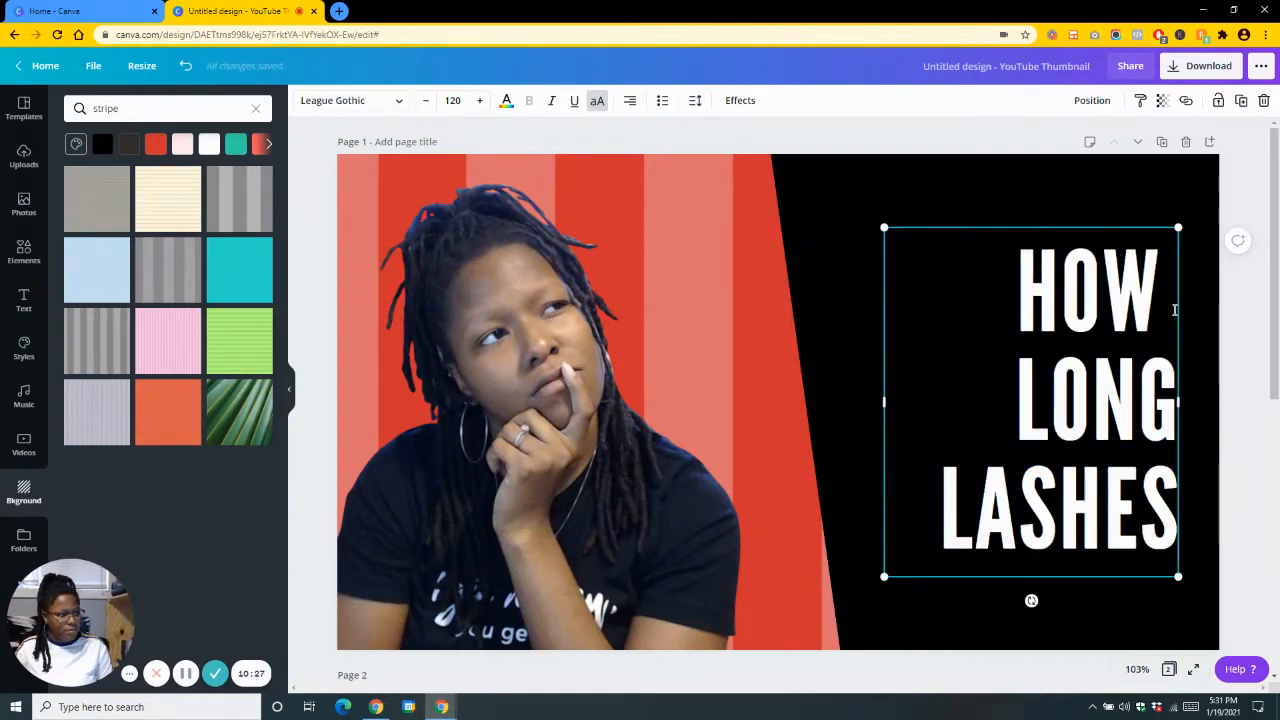
{"action": "type", "text": " TO CREA"}
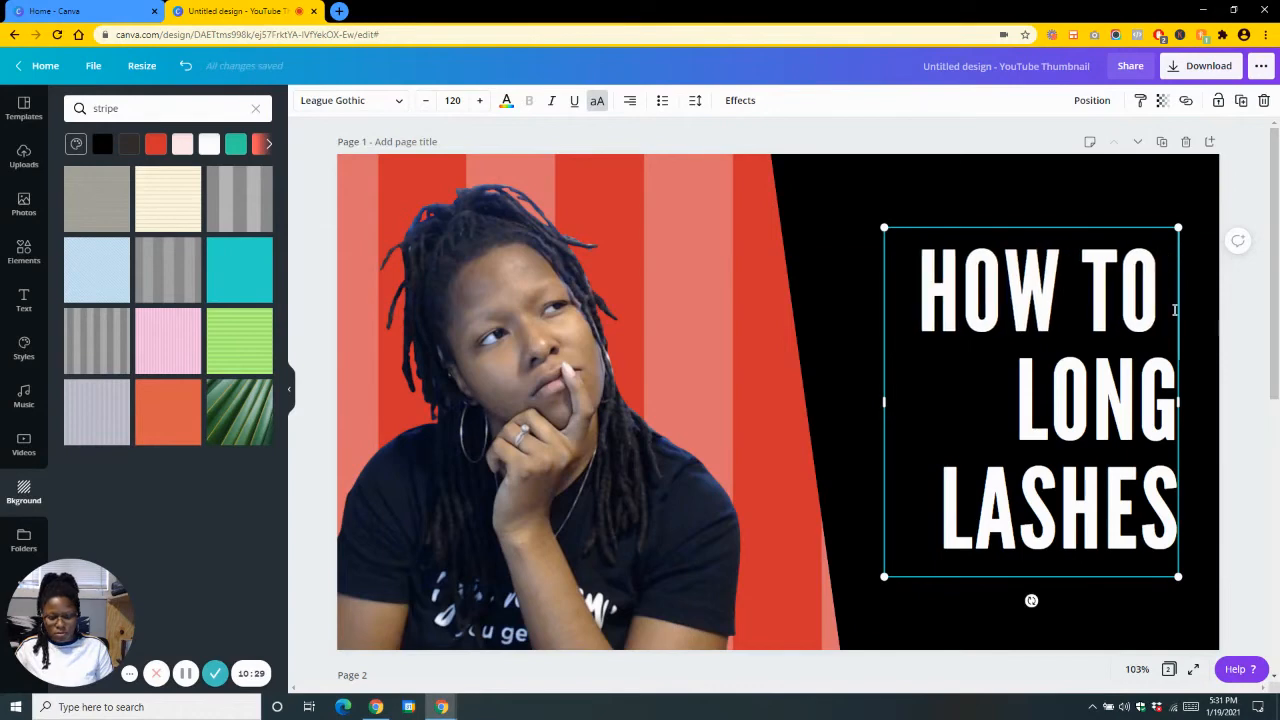
{"action": "type", "text": "TE"}
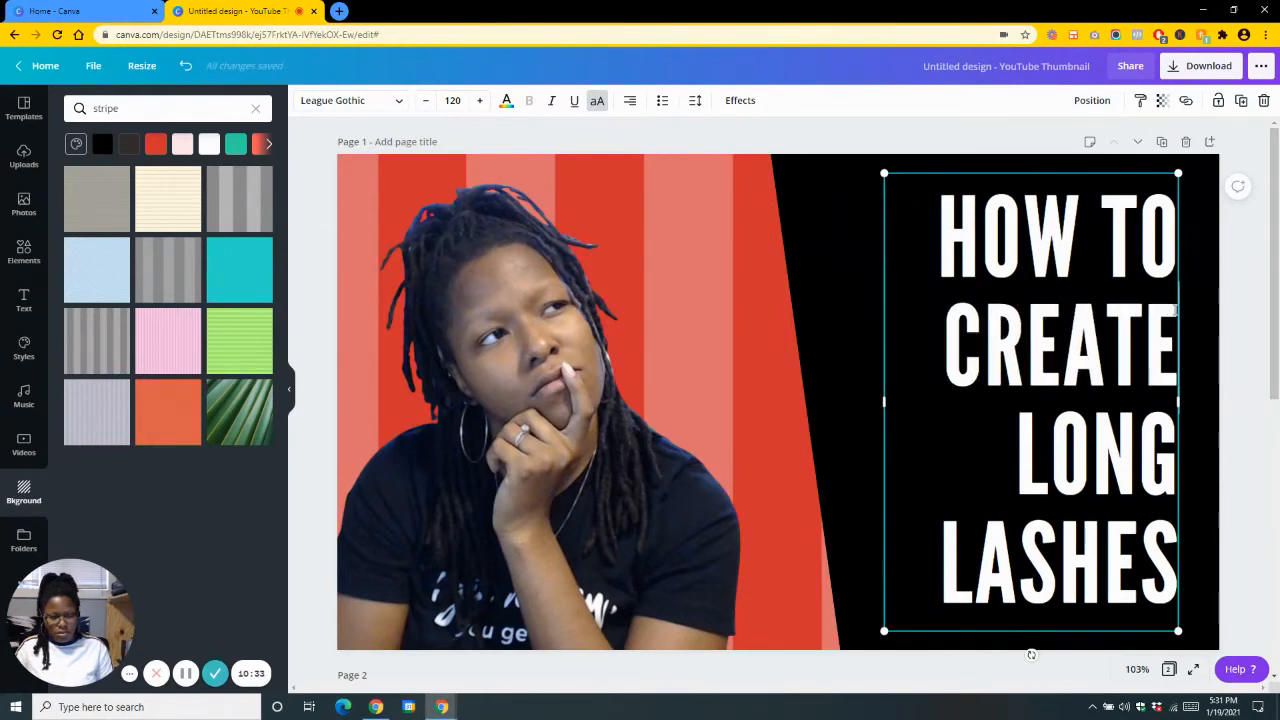
Replace "LONG LASHES" in the title with "A YOUTUBE CHANNEL".
{"action": "type", "text": " A"}
{"action": "key", "text": "Delete"}
{"action": "key", "text": "Delete"}
{"action": "key", "text": "Delete"}
{"action": "key", "text": "Delete"}
{"action": "key", "text": "Delete"}
{"action": "key", "text": "Delete"}
{"action": "key", "text": "Delete"}
{"action": "key", "text": "Delete"}
{"action": "key", "text": "Delete"}
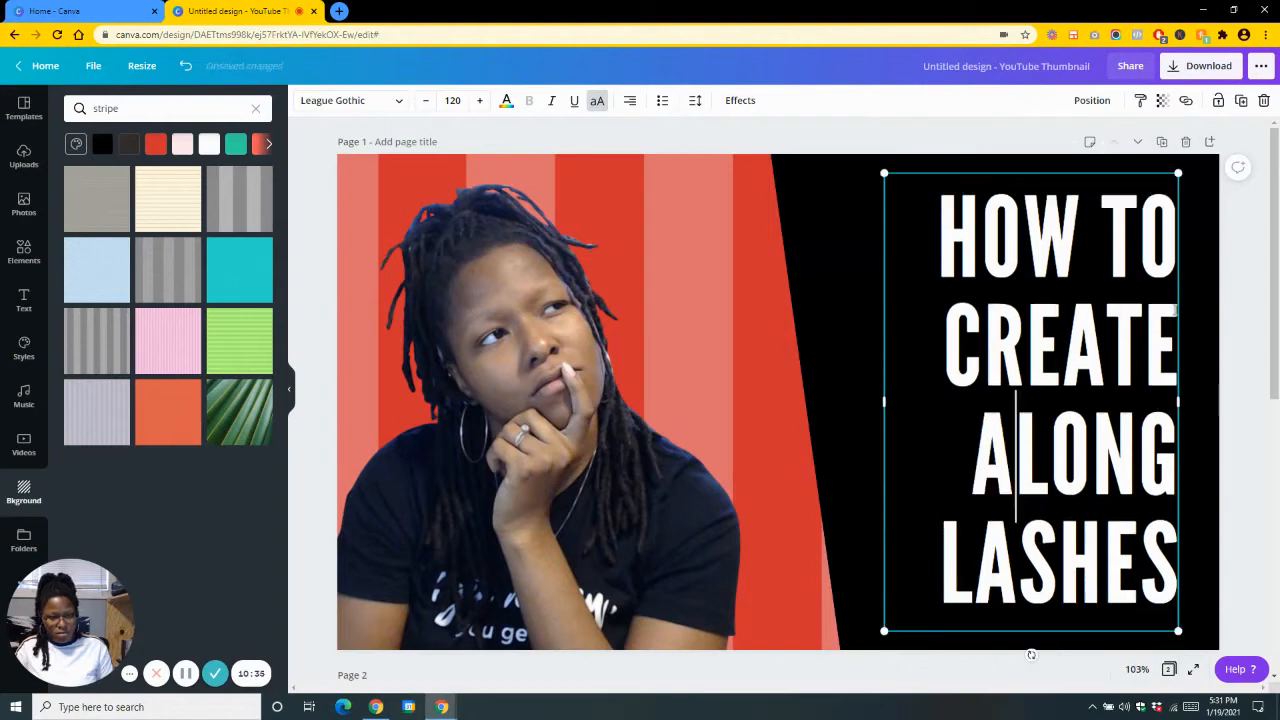
{"action": "key", "text": "Delete"}
{"action": "key", "text": "Delete"}
{"action": "key", "text": "Delete"}
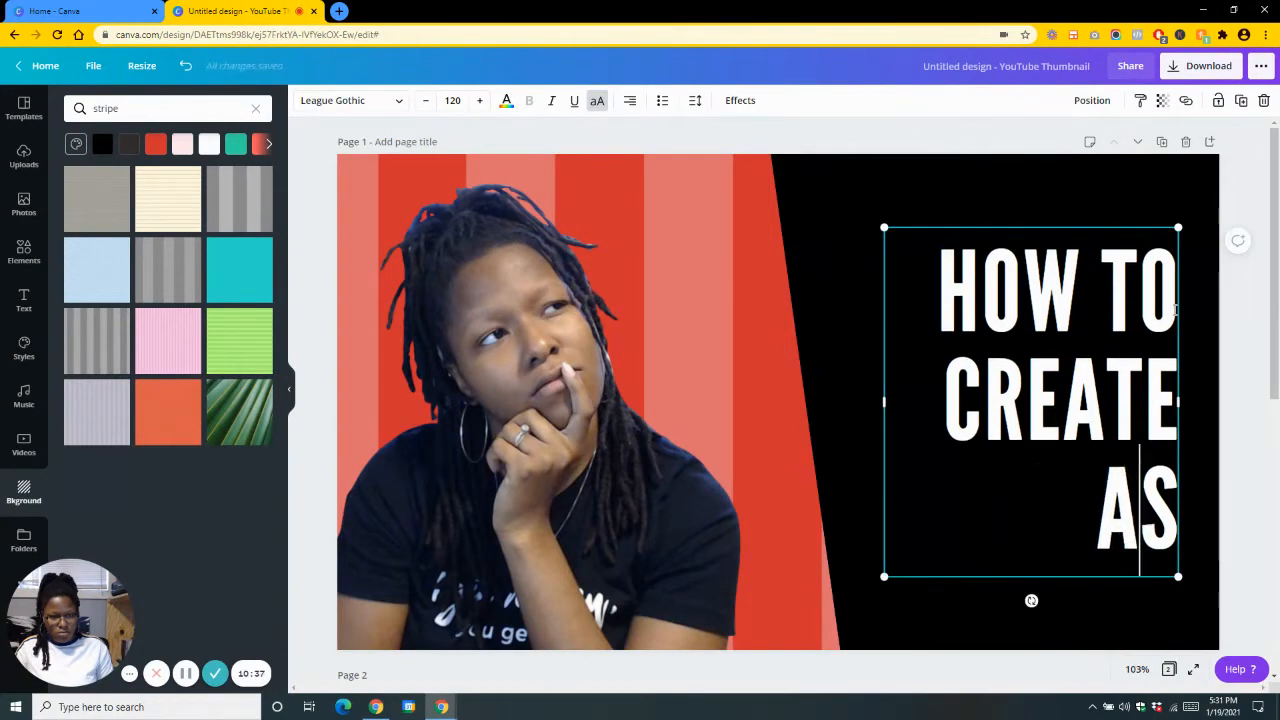
{"action": "type", "text": "YO"}
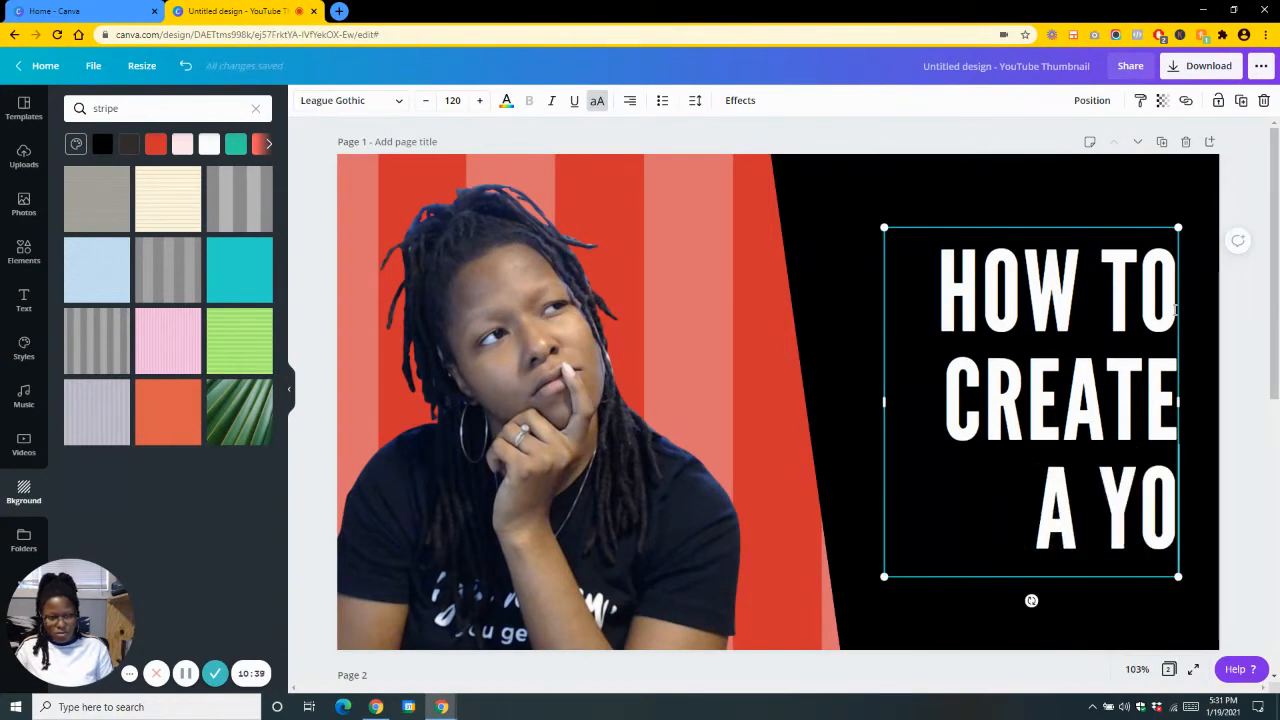
{"action": "type", "text": "UTUBE "}
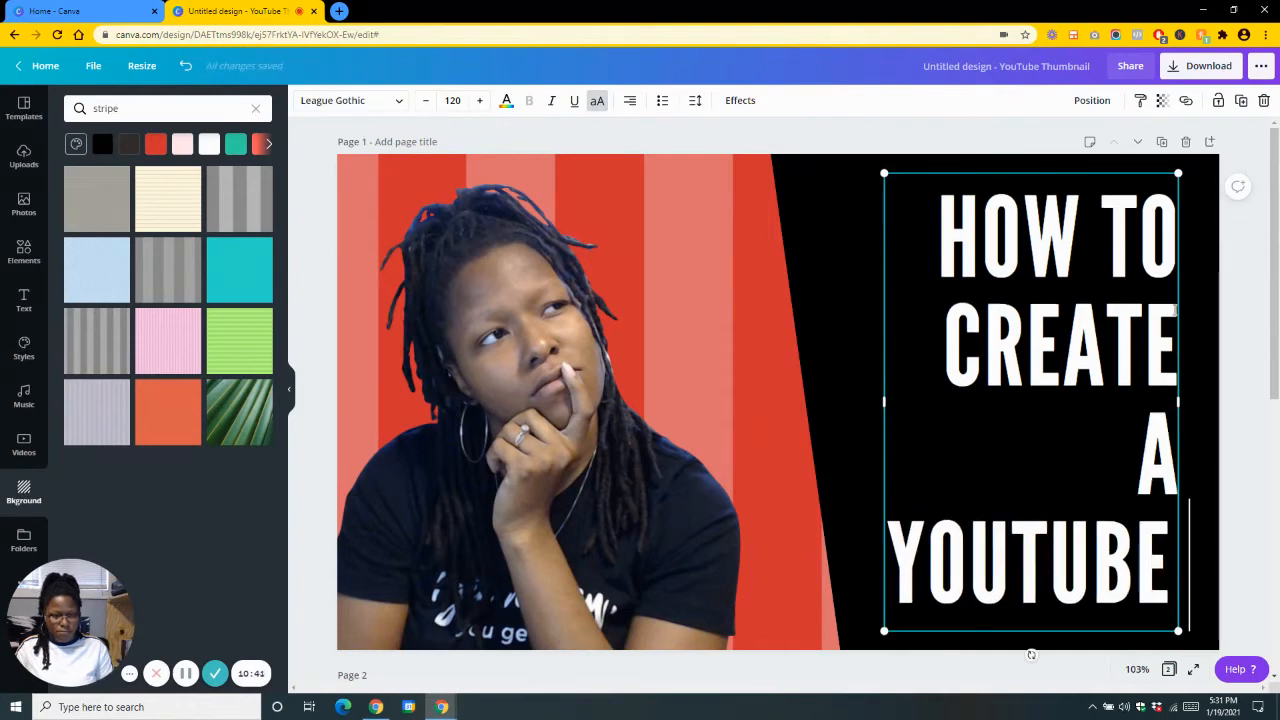
{"action": "type", "text": "CHANNE"}
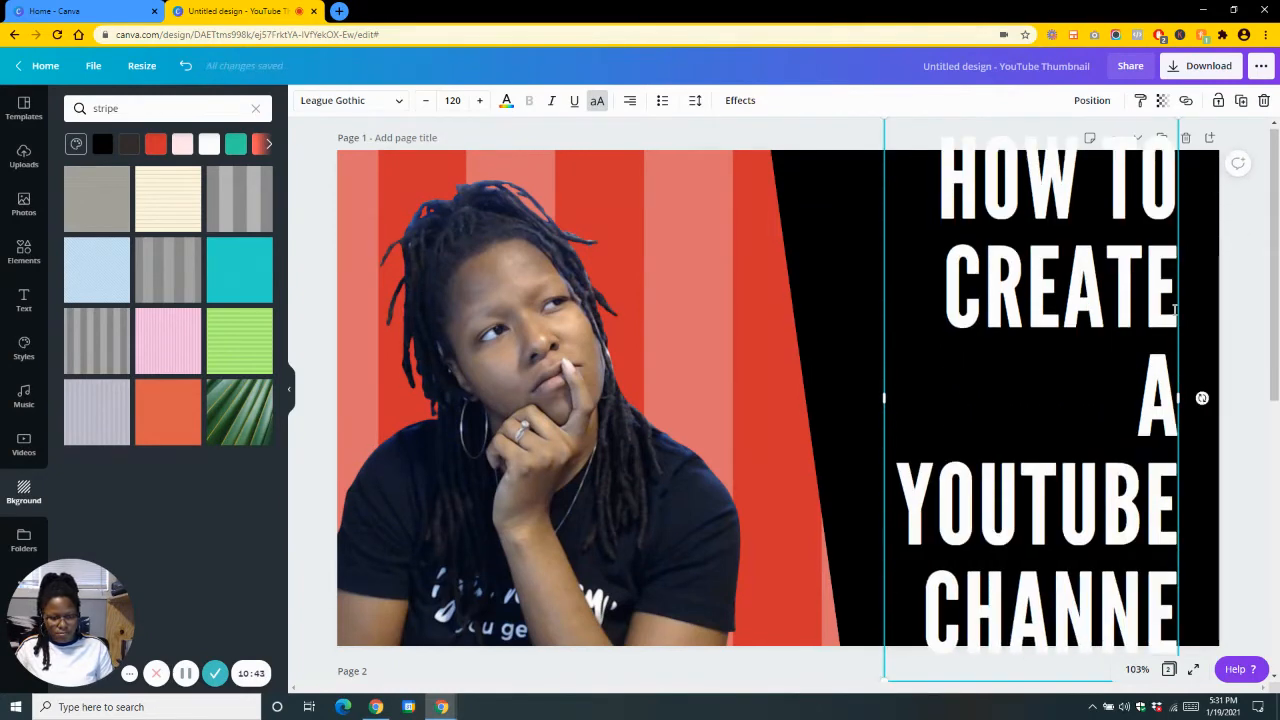
{"action": "type", "text": "L"}
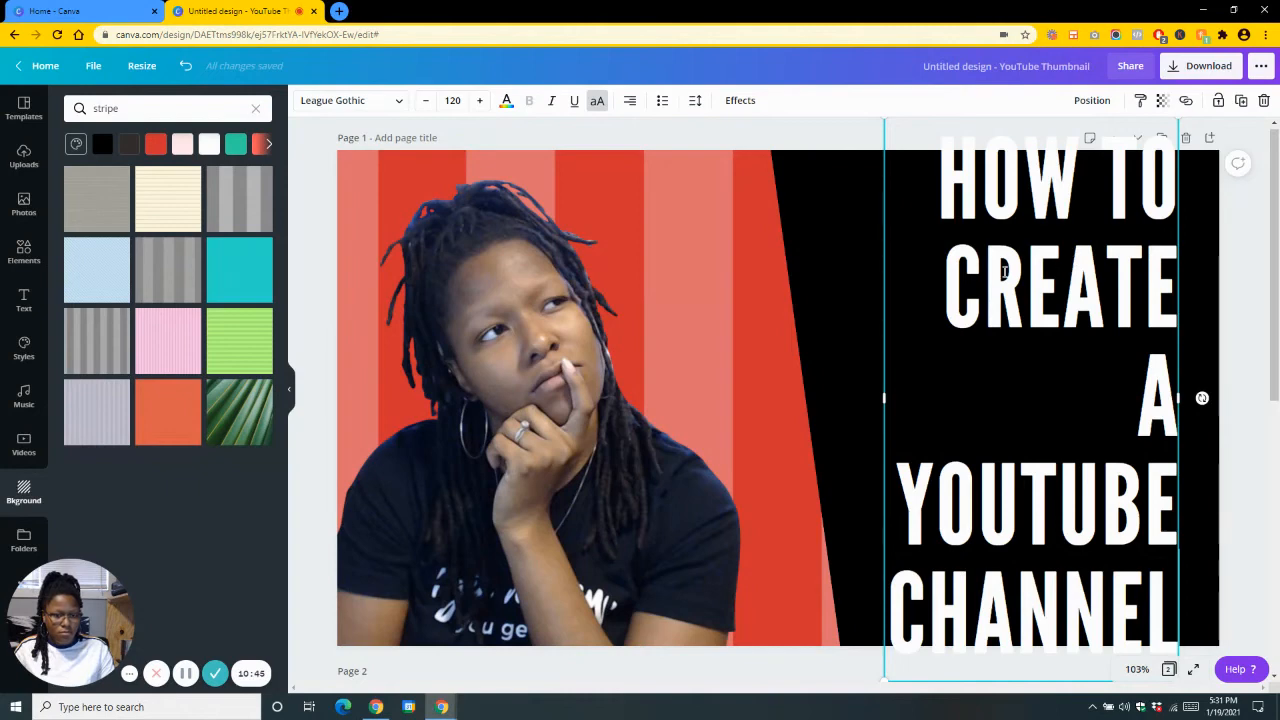
Shorten the title to "CREATE A YOUTUBE CHANNEL" and widen its text box on both sides so "CREATE A" fits on one line.
{"action": "left_click_drag", "start_coordinate": [1168, 208], "coordinate": [940, 200]}
{"action": "key", "text": "BackSpace"}
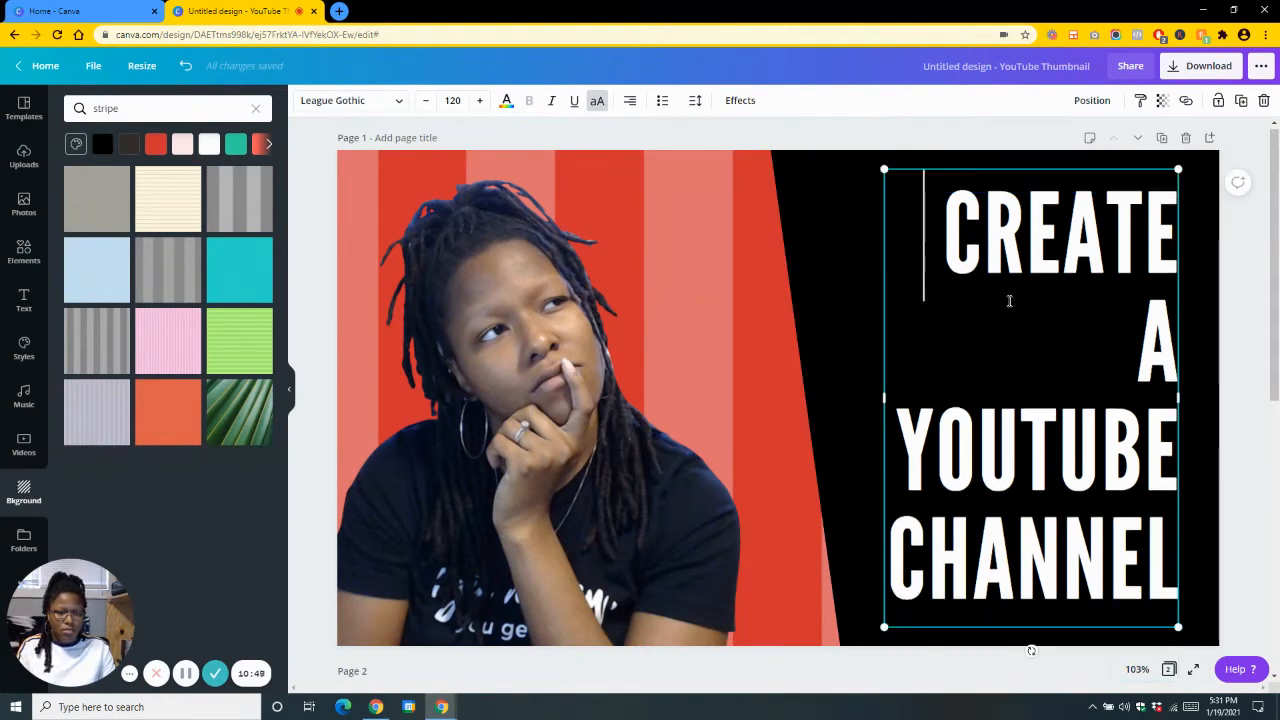
{"action": "left_click", "coordinate": [947, 230]}
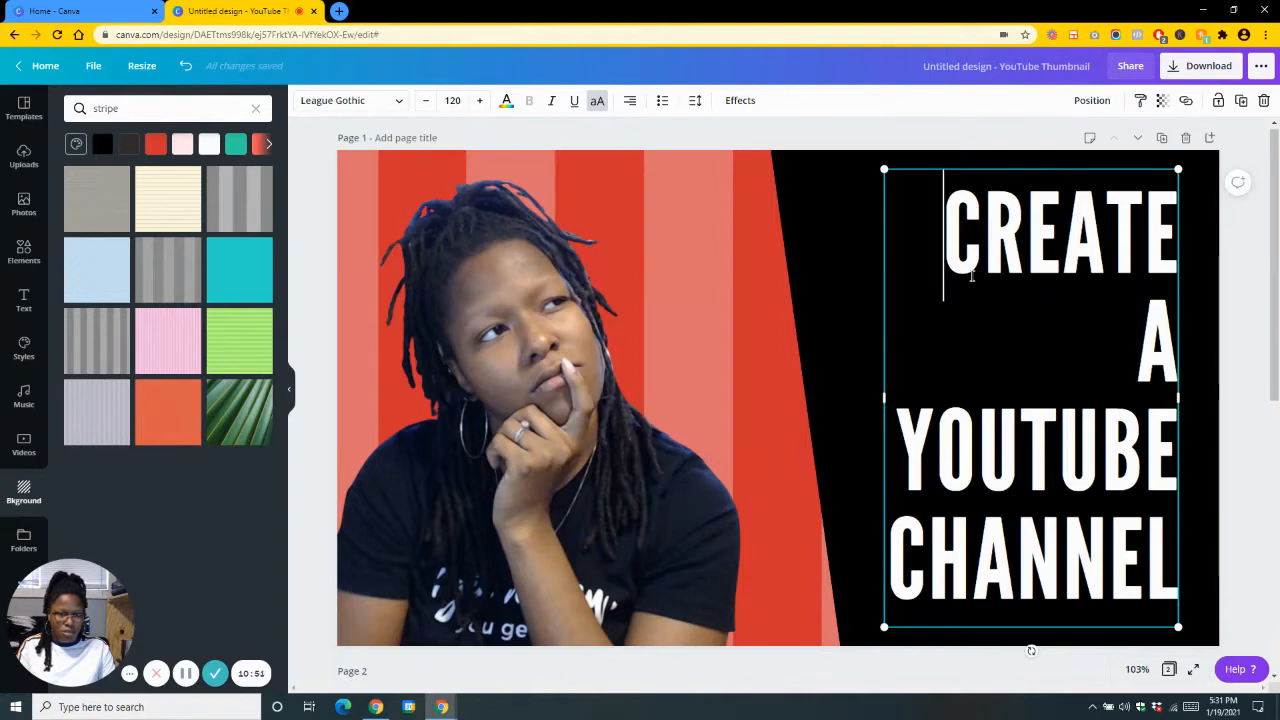
{"action": "key", "text": "Delete"}
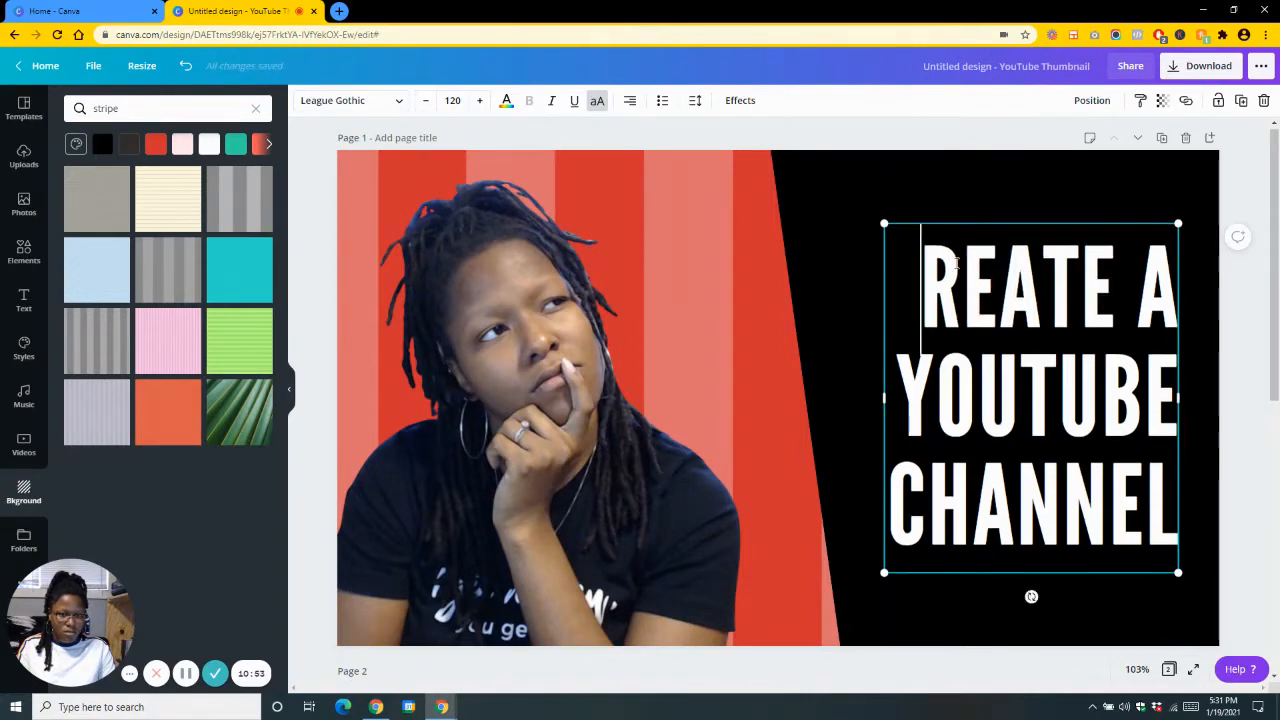
{"action": "type", "text": "C"}
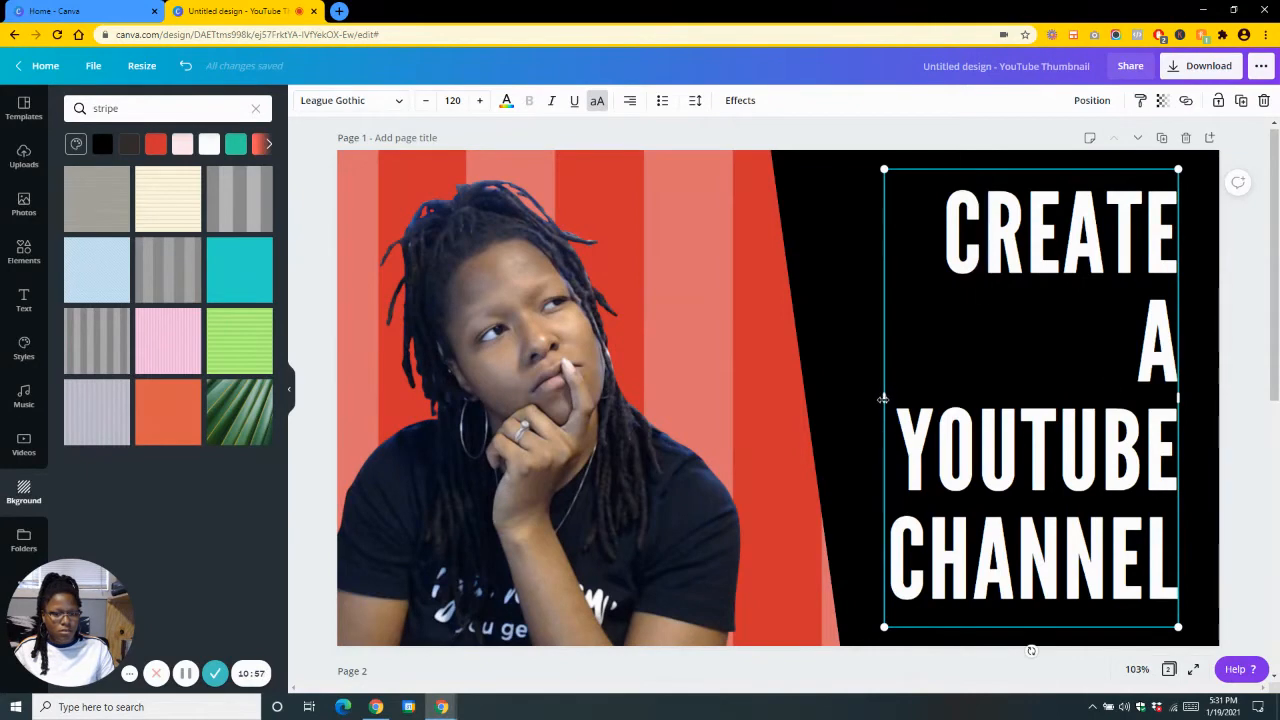
{"action": "left_click_drag", "start_coordinate": [884, 398], "coordinate": [813, 400]}
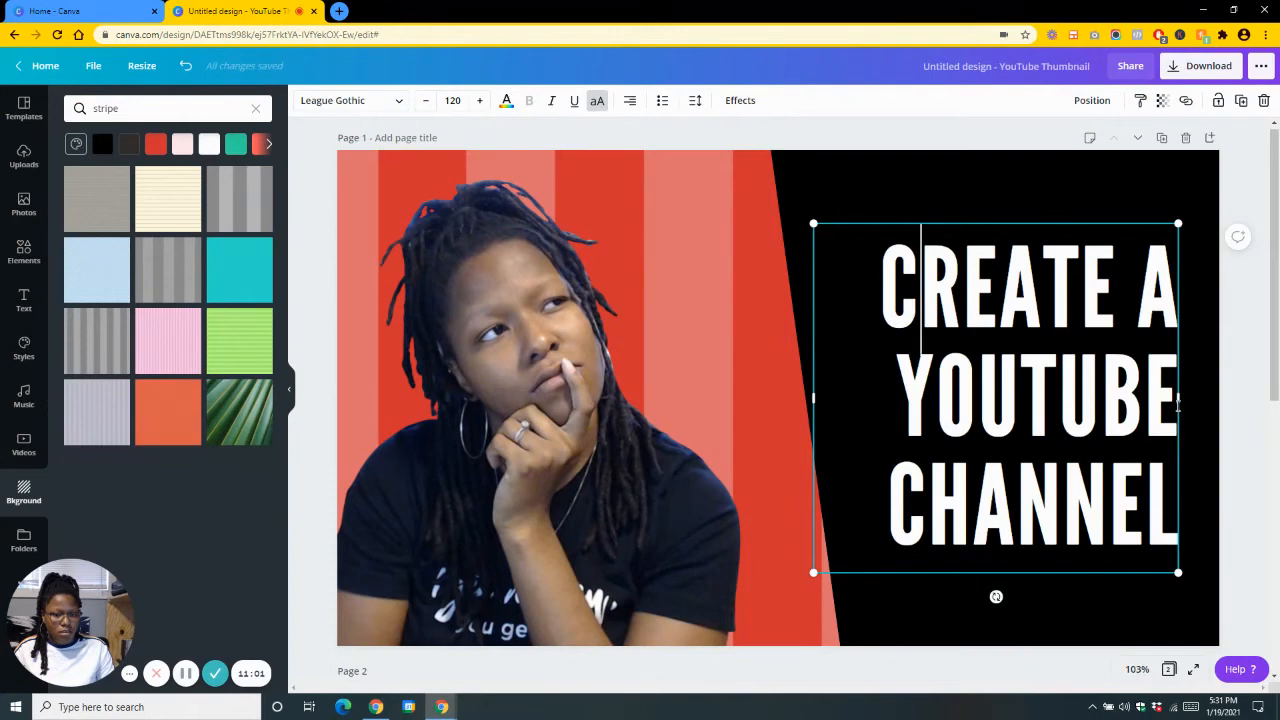
{"action": "left_click_drag", "start_coordinate": [1180, 396], "coordinate": [1201, 408]}
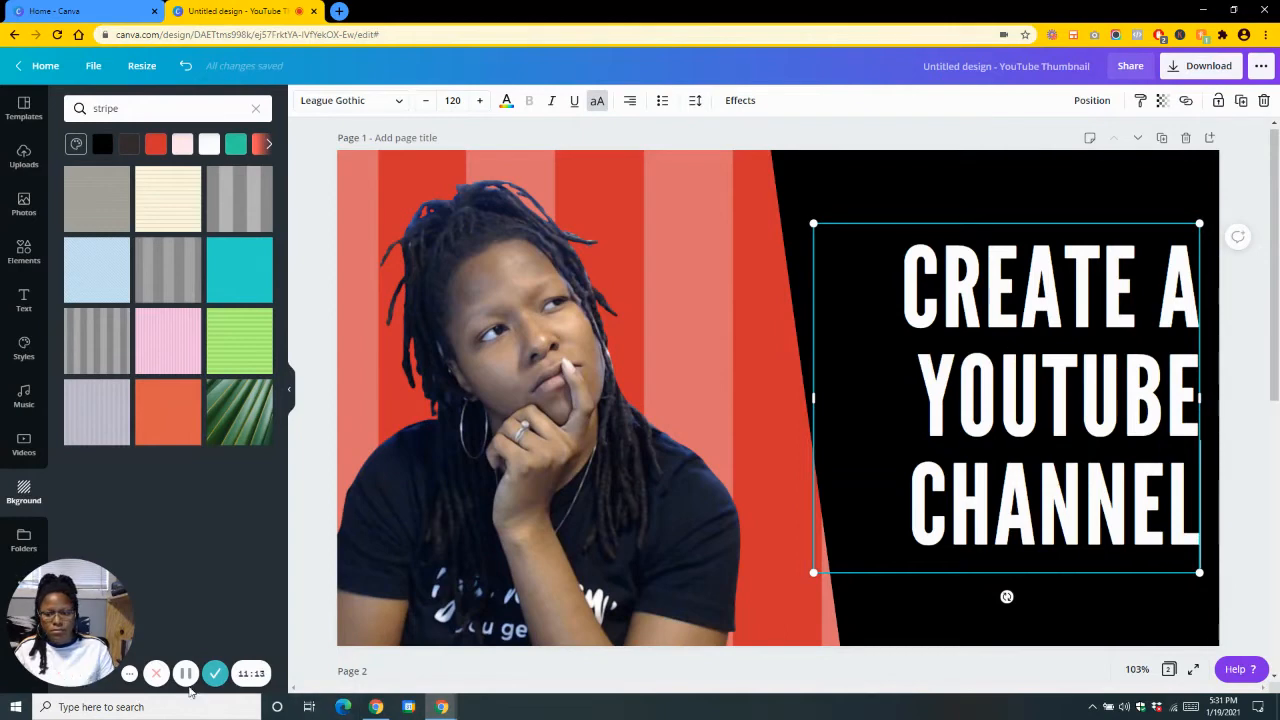
Undo the last widening of the title's text box and add "HOW TO" in front of "CREATE".
{"action": "key", "text": "ctrl+z"}
{"action": "left_click", "coordinate": [925, 217]}
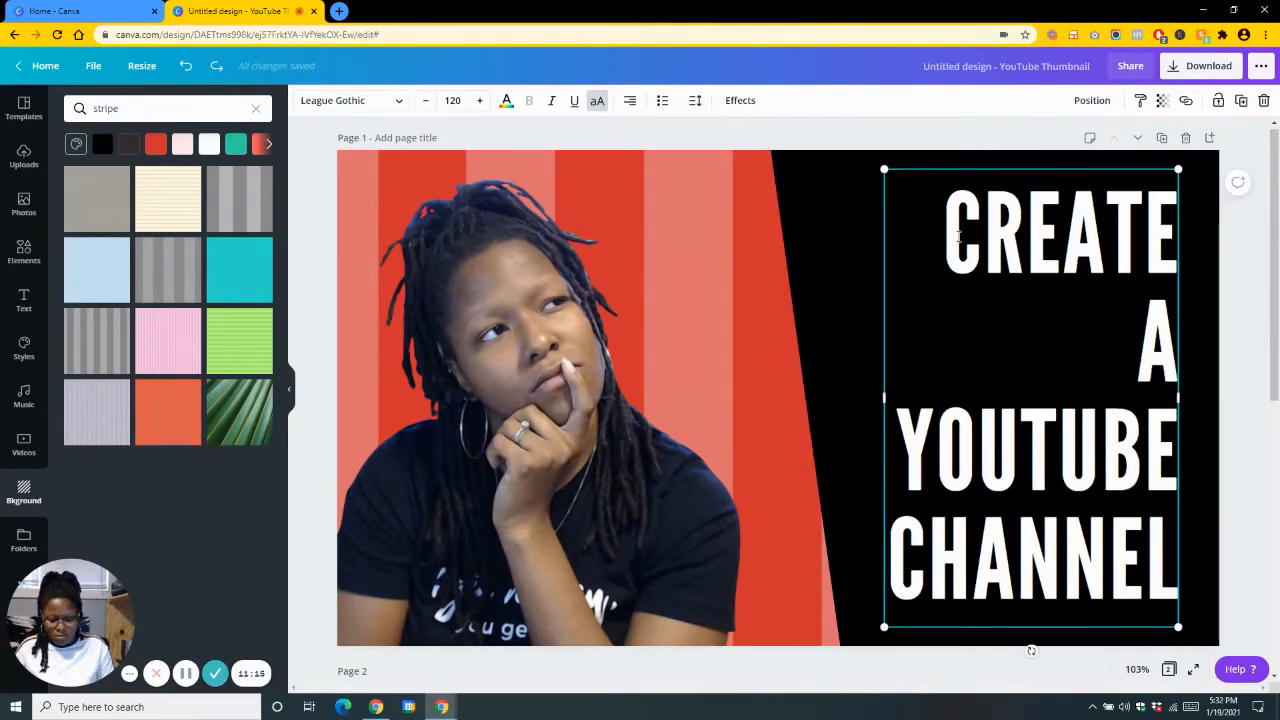
{"action": "type", "text": "HOW TO"}
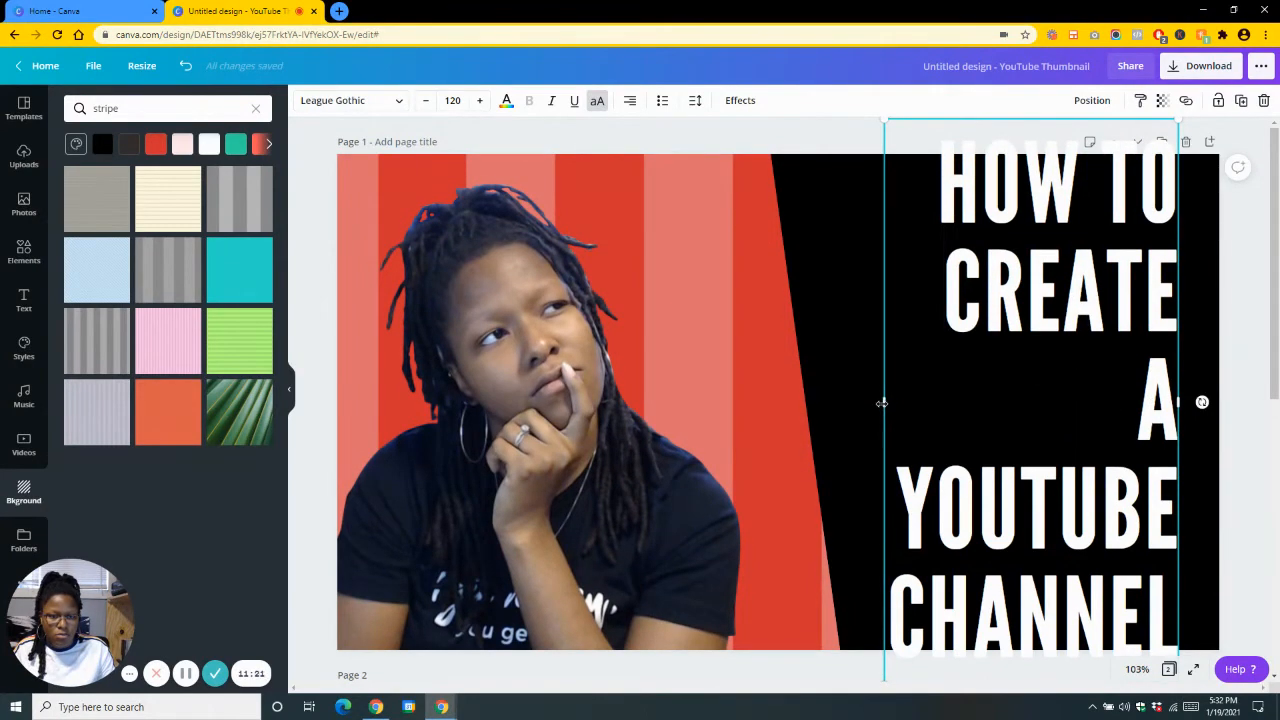
Widen the title's text box toward the portrait so "CREATE A" fits on one line, and bring its right edge slightly inward.
{"action": "left_click_drag", "start_coordinate": [881, 402], "coordinate": [778, 427]}
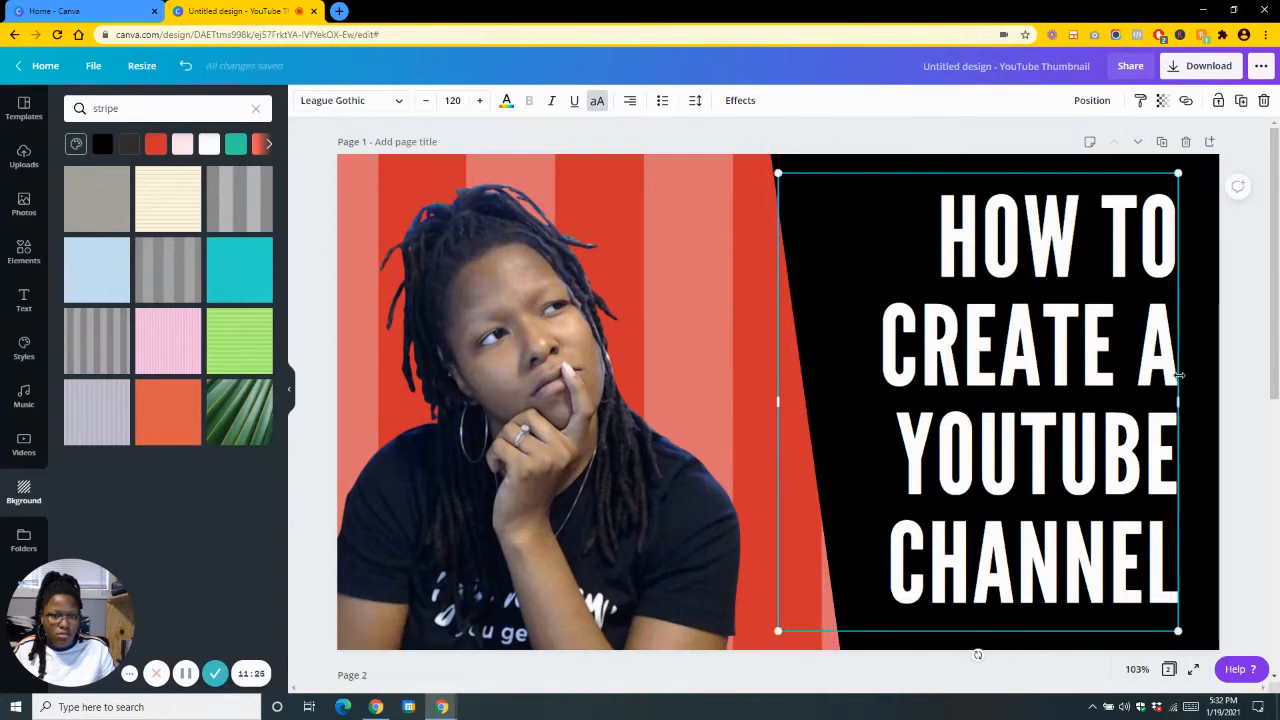
{"action": "left_click_drag", "start_coordinate": [1184, 401], "coordinate": [1200, 402]}
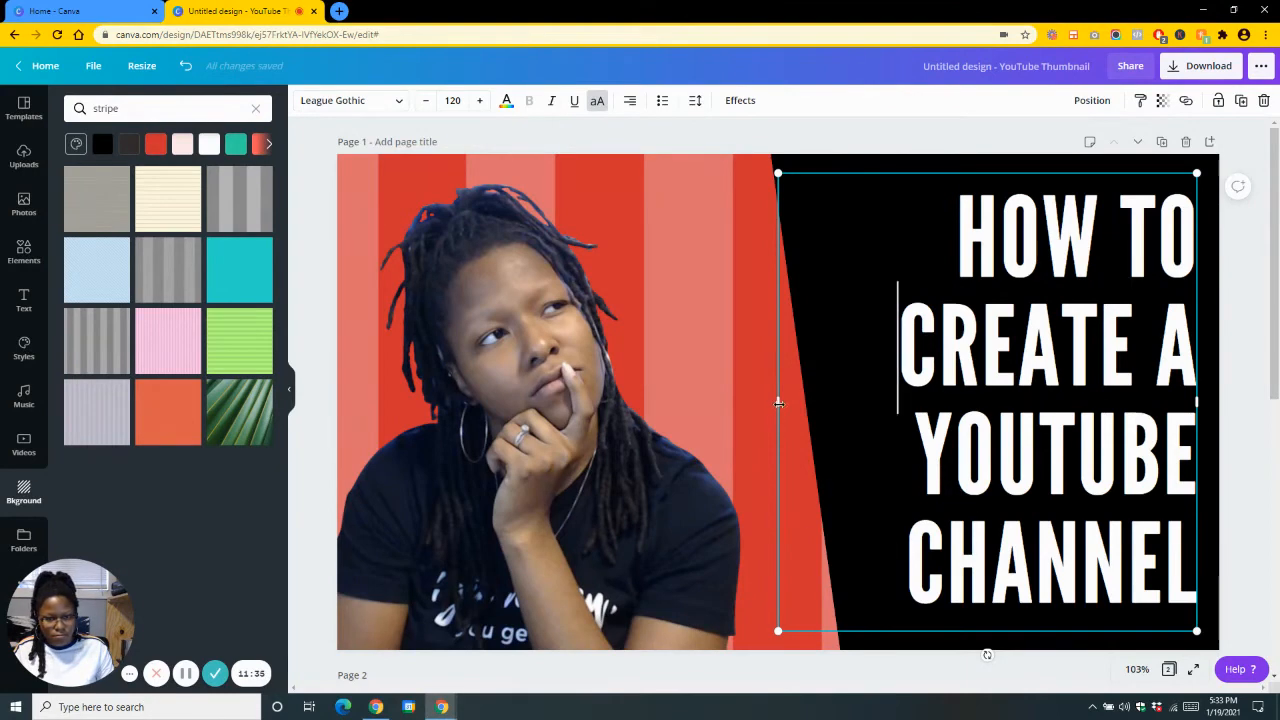
{"action": "mouse_move", "coordinate": [778, 402]}
{"action": "left_mouse_down"}
{"action": "mouse_move", "coordinate": [766, 402]}
{"action": "mouse_move", "coordinate": [790, 402]}
{"action": "mouse_move", "coordinate": [778, 402]}
{"action": "left_mouse_up"}
{"action": "left_click_drag", "start_coordinate": [1197, 402], "coordinate": [1170, 401]}
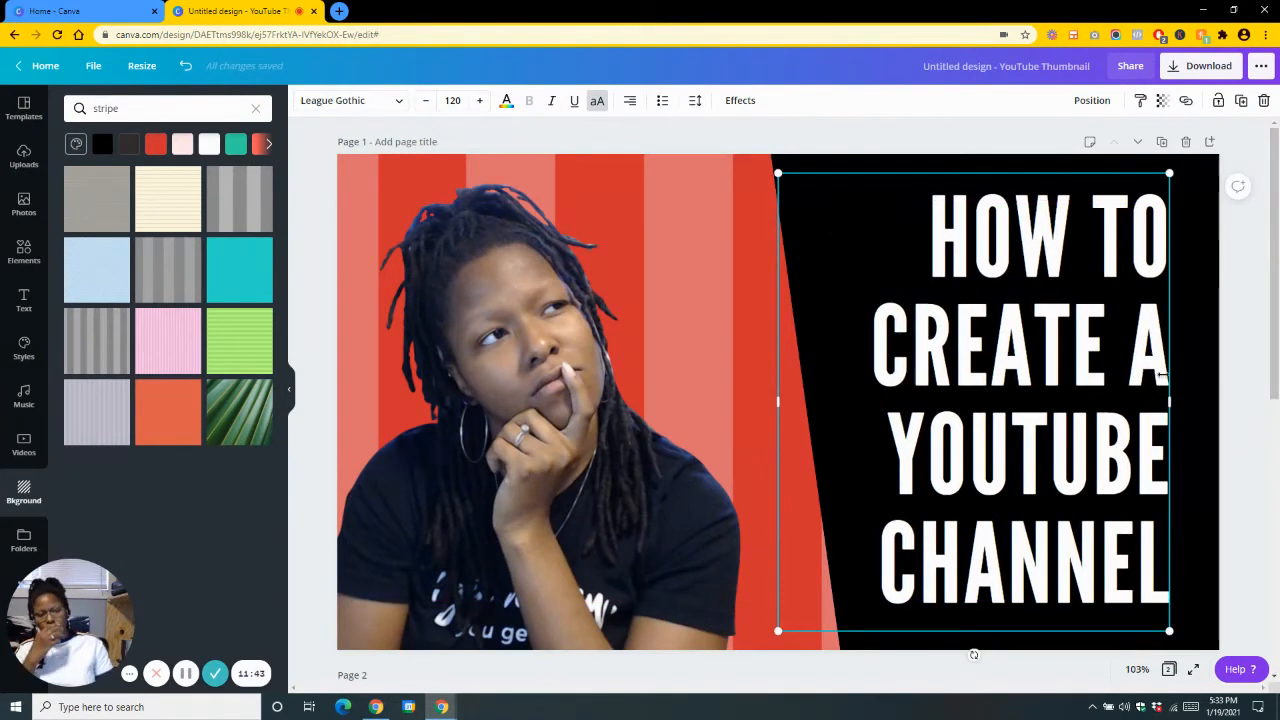
{"action": "left_click", "coordinate": [722, 208]}
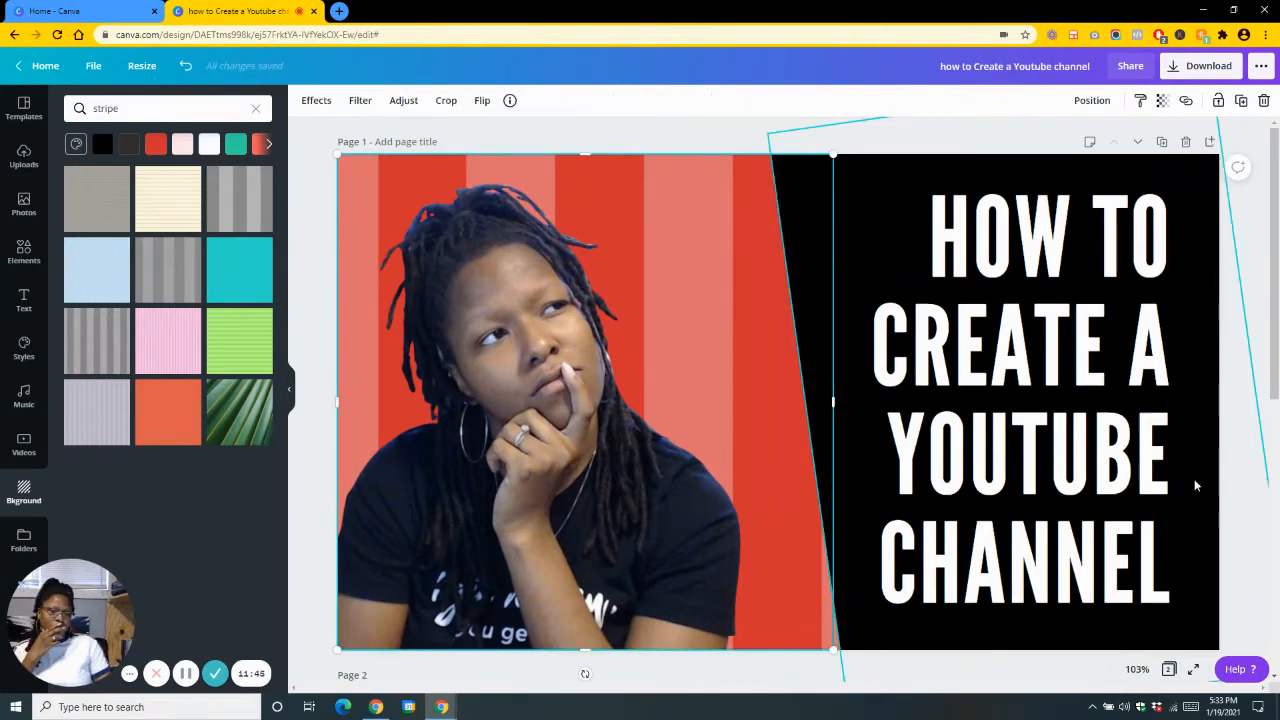
Try Poppins Medium on the title, switch it to Oswald and make it bold.
{"action": "left_click", "coordinate": [1025, 429]}
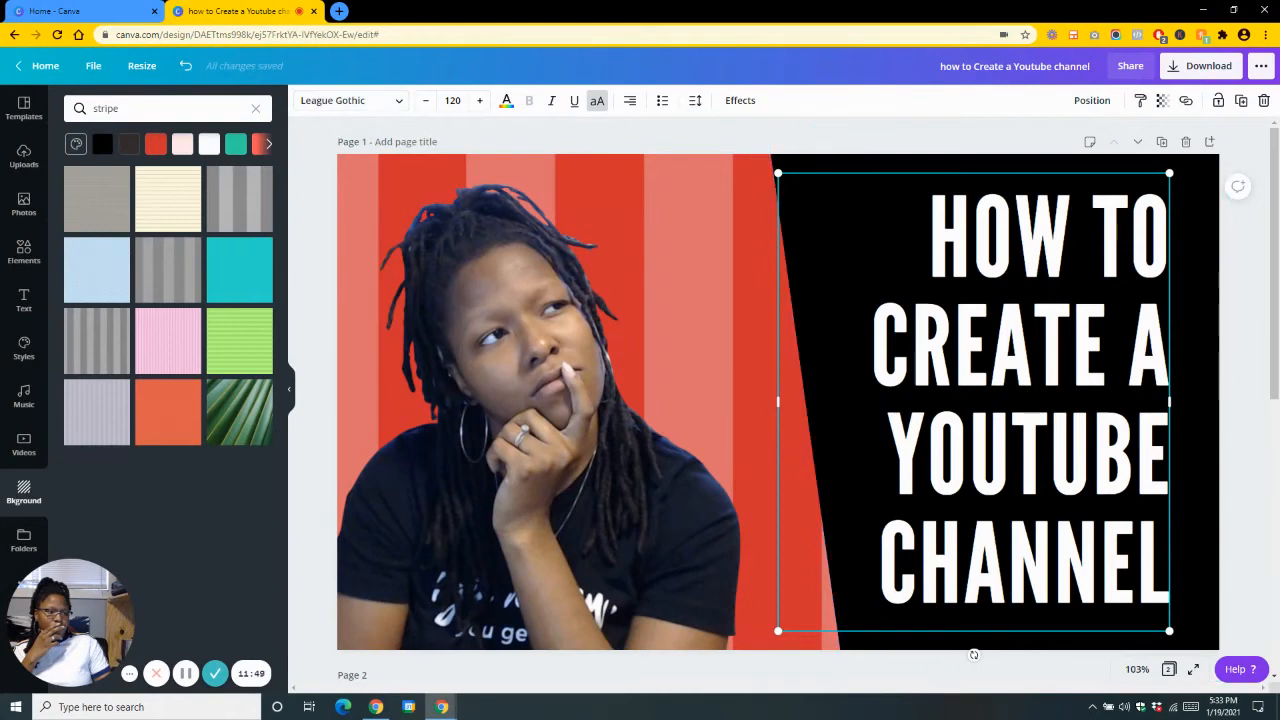
{"action": "left_click", "coordinate": [406, 114]}
{"action": "left_click", "coordinate": [110, 201]}
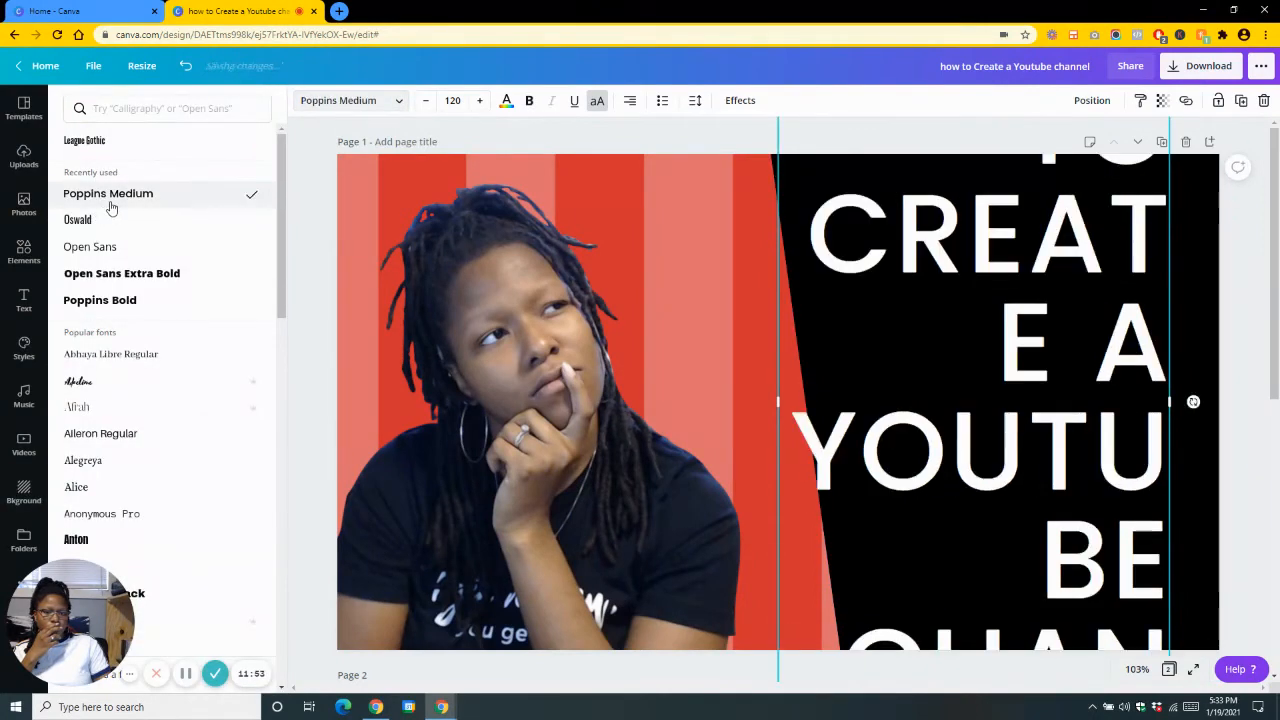
{"action": "left_click", "coordinate": [111, 222]}
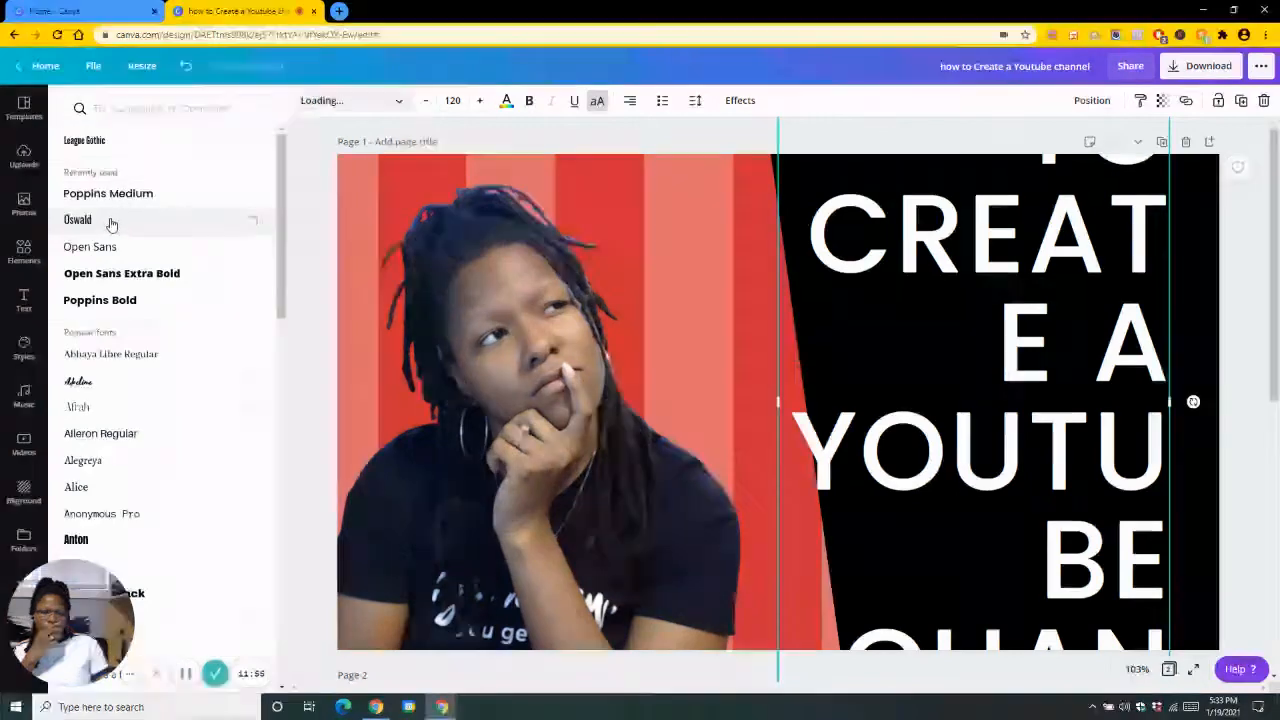
{"action": "left_click", "coordinate": [530, 103]}
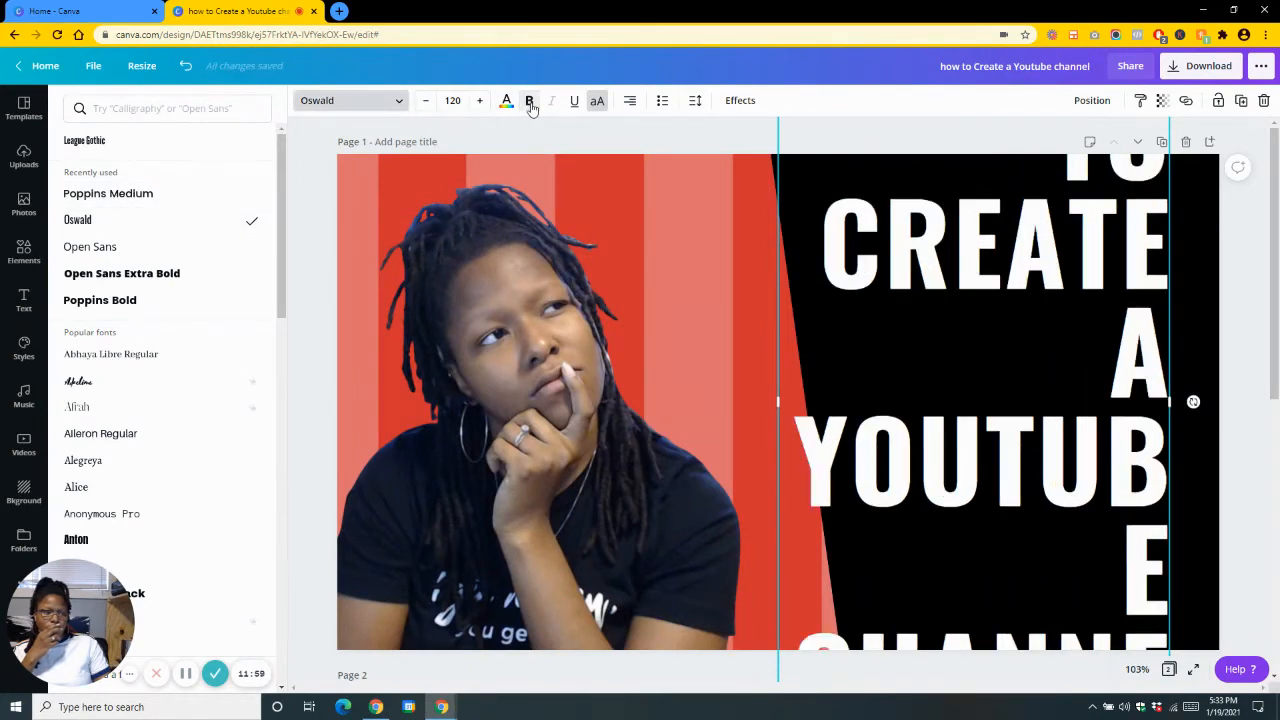
Reduce the font size of the whole title to 100.
{"action": "left_click", "coordinate": [1041, 377]}
{"action": "key", "text": "ctrl+a"}
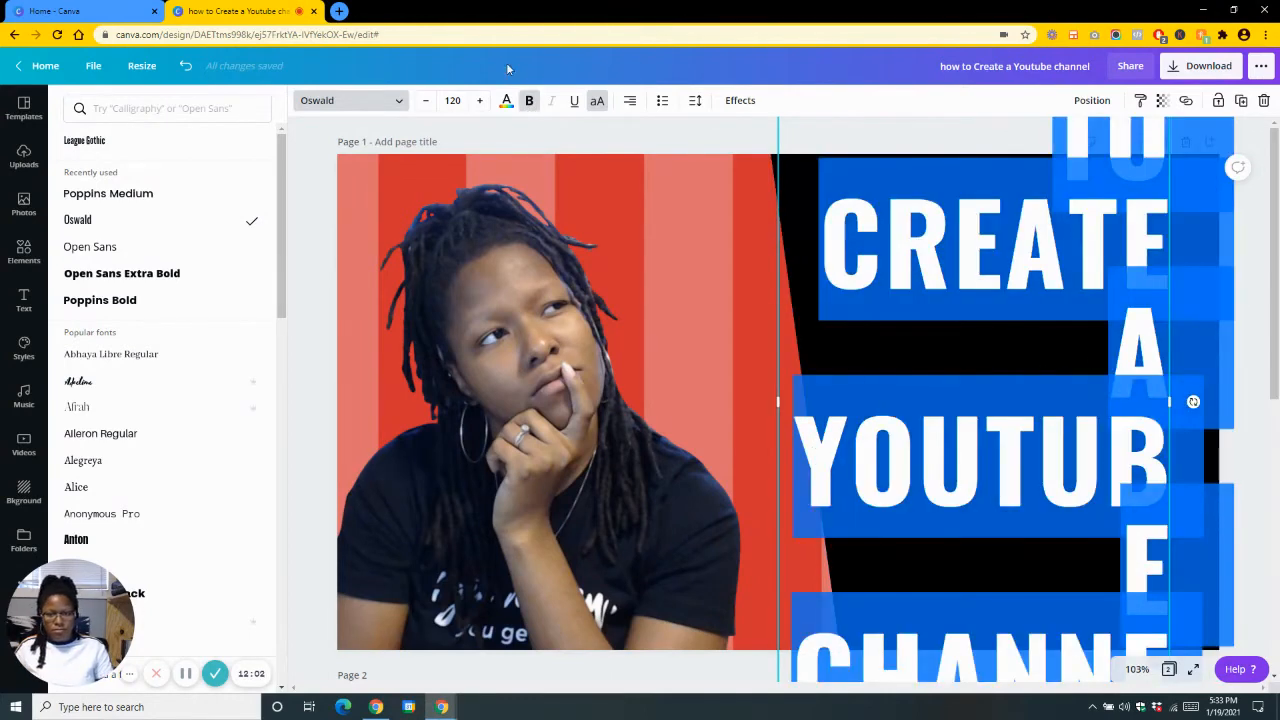
{"action": "left_click", "coordinate": [426, 101]}
{"action": "left_click", "coordinate": [426, 101]}
{"action": "left_click", "coordinate": [426, 101]}
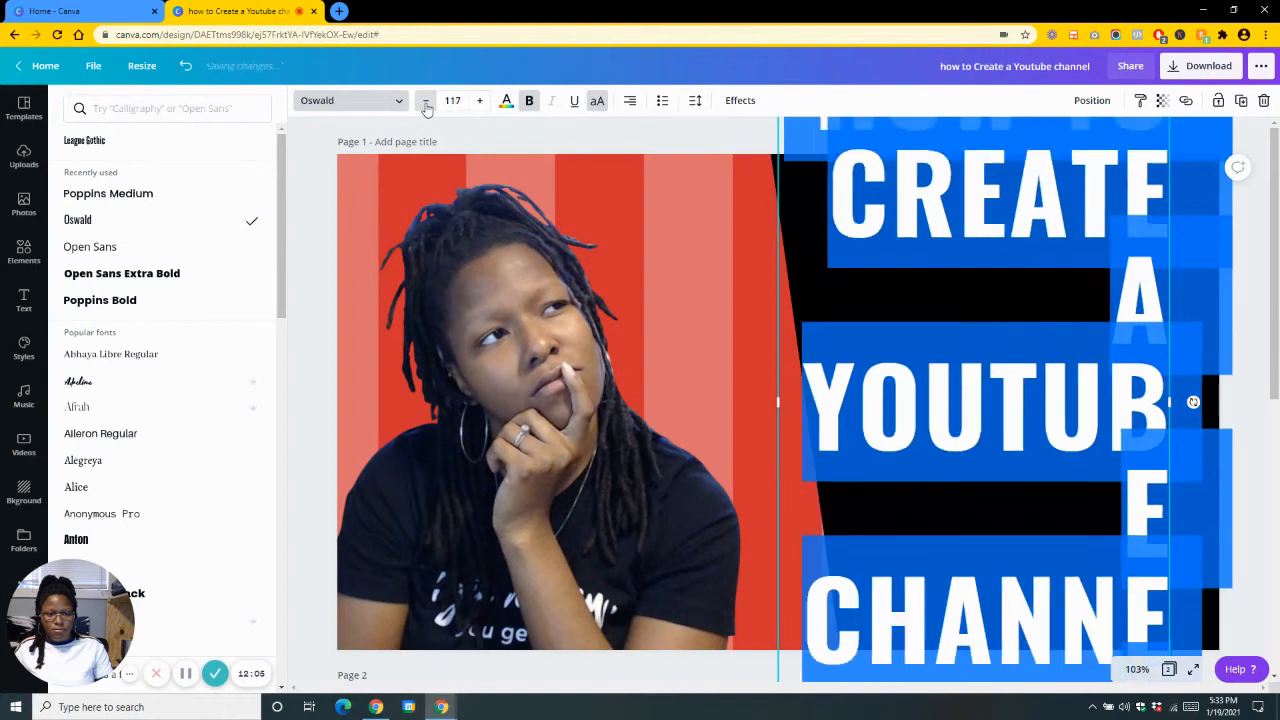
{"action": "left_click", "coordinate": [426, 101]}
{"action": "left_click", "coordinate": [426, 101]}
{"action": "left_click", "coordinate": [426, 101]}
{"action": "left_click", "coordinate": [426, 101]}
{"action": "left_click", "coordinate": [426, 101]}
{"action": "left_click", "coordinate": [426, 101]}
{"action": "left_click", "coordinate": [426, 101]}
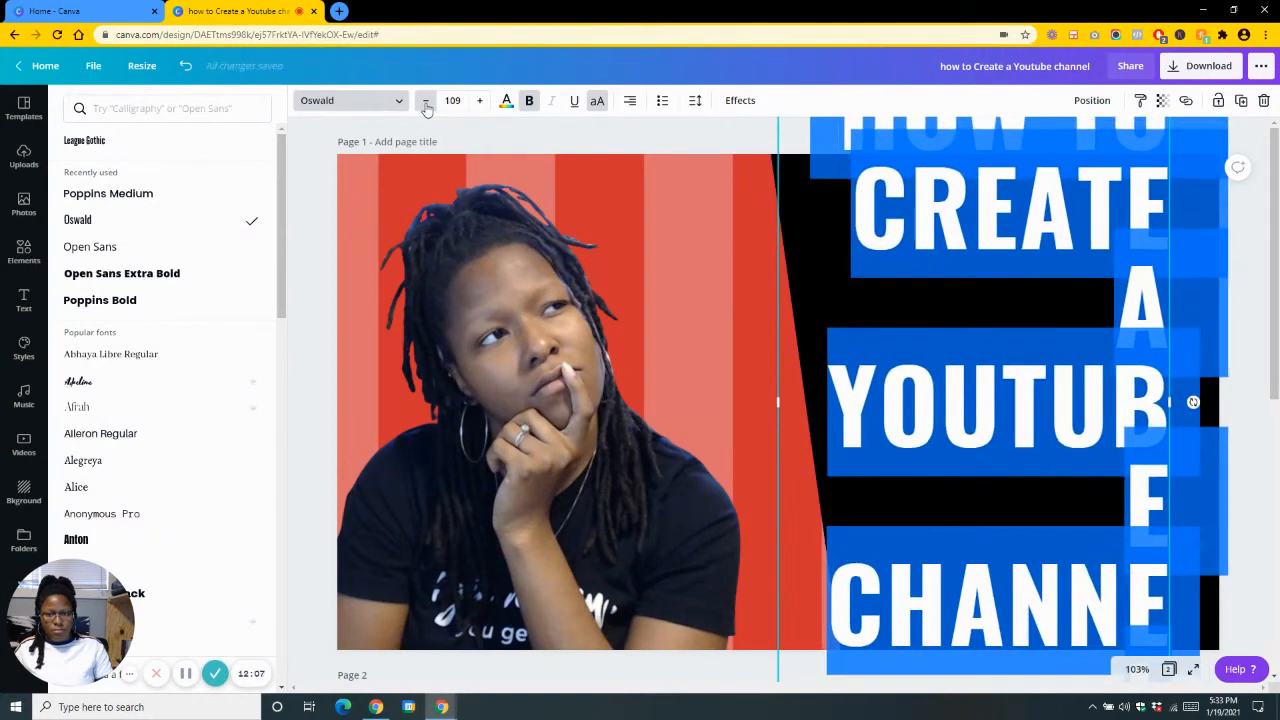
{"action": "left_click", "coordinate": [426, 101]}
{"action": "left_click", "coordinate": [426, 101]}
{"action": "left_click", "coordinate": [426, 101]}
{"action": "left_click", "coordinate": [426, 101]}
{"action": "left_click", "coordinate": [426, 101]}
{"action": "left_click", "coordinate": [426, 101]}
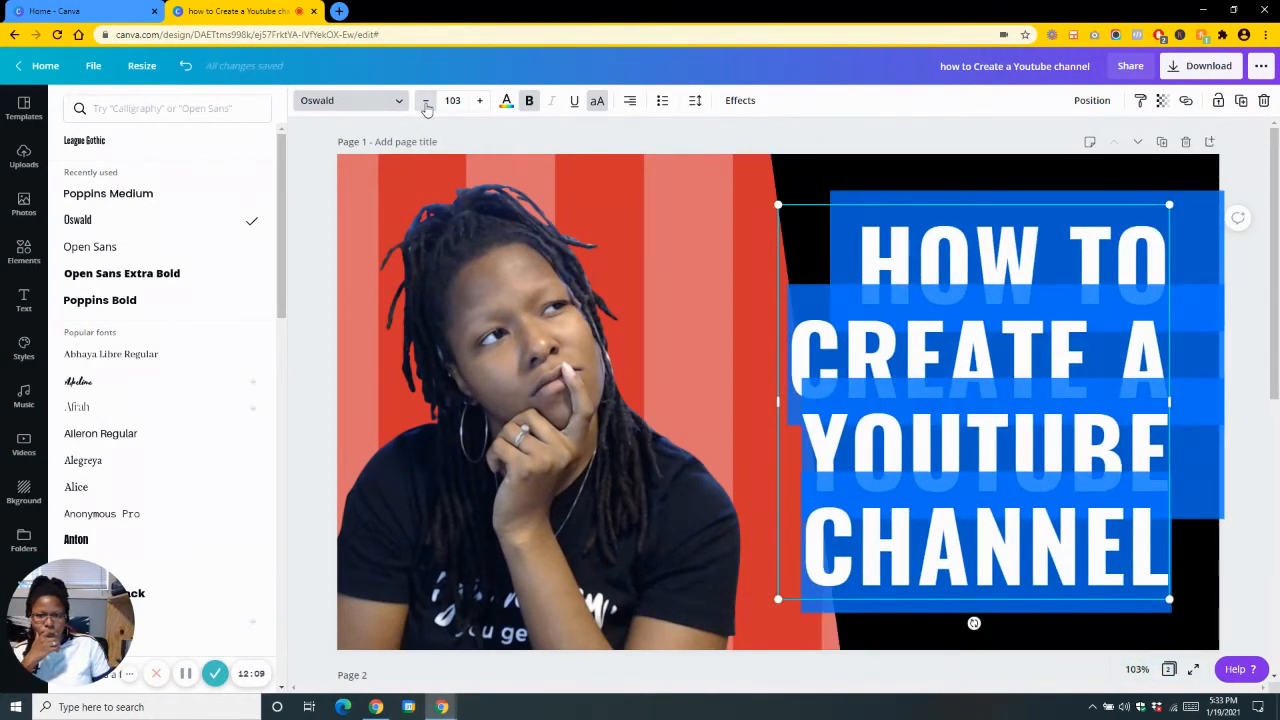
{"action": "left_click", "coordinate": [426, 101]}
{"action": "left_click", "coordinate": [426, 101]}
{"action": "left_click", "coordinate": [426, 101]}
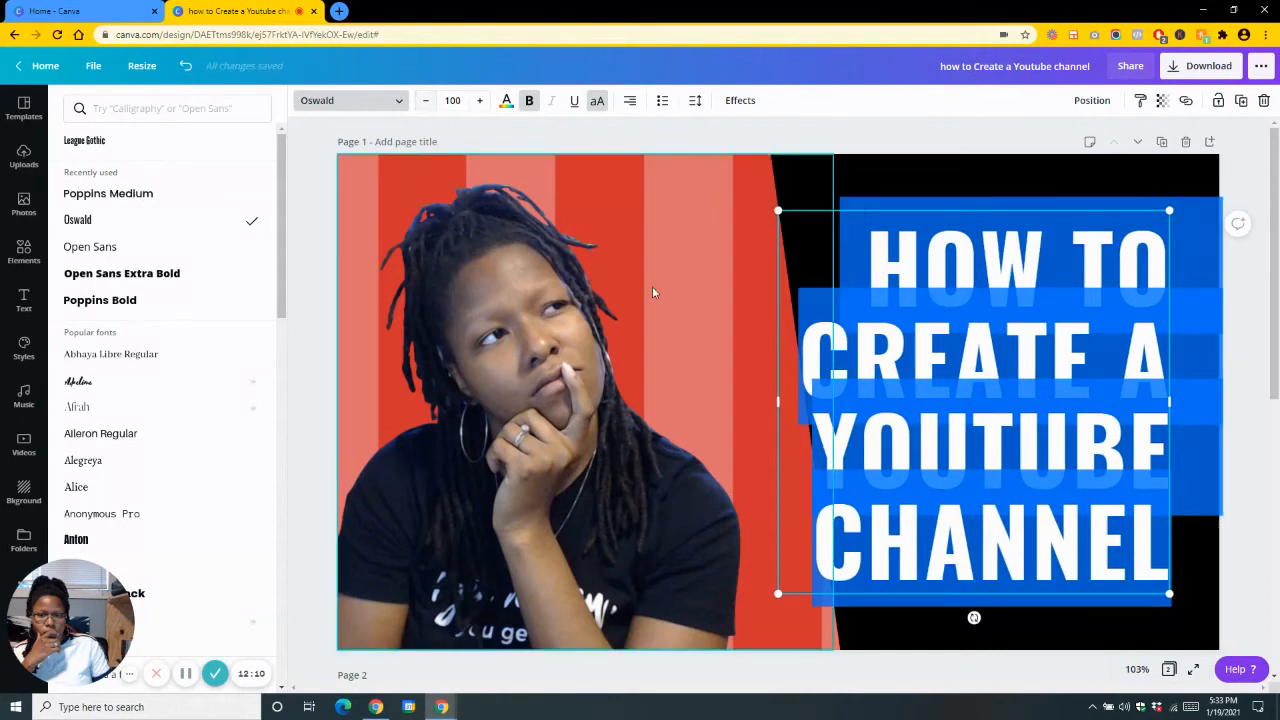
{"action": "left_click", "coordinate": [974, 407]}
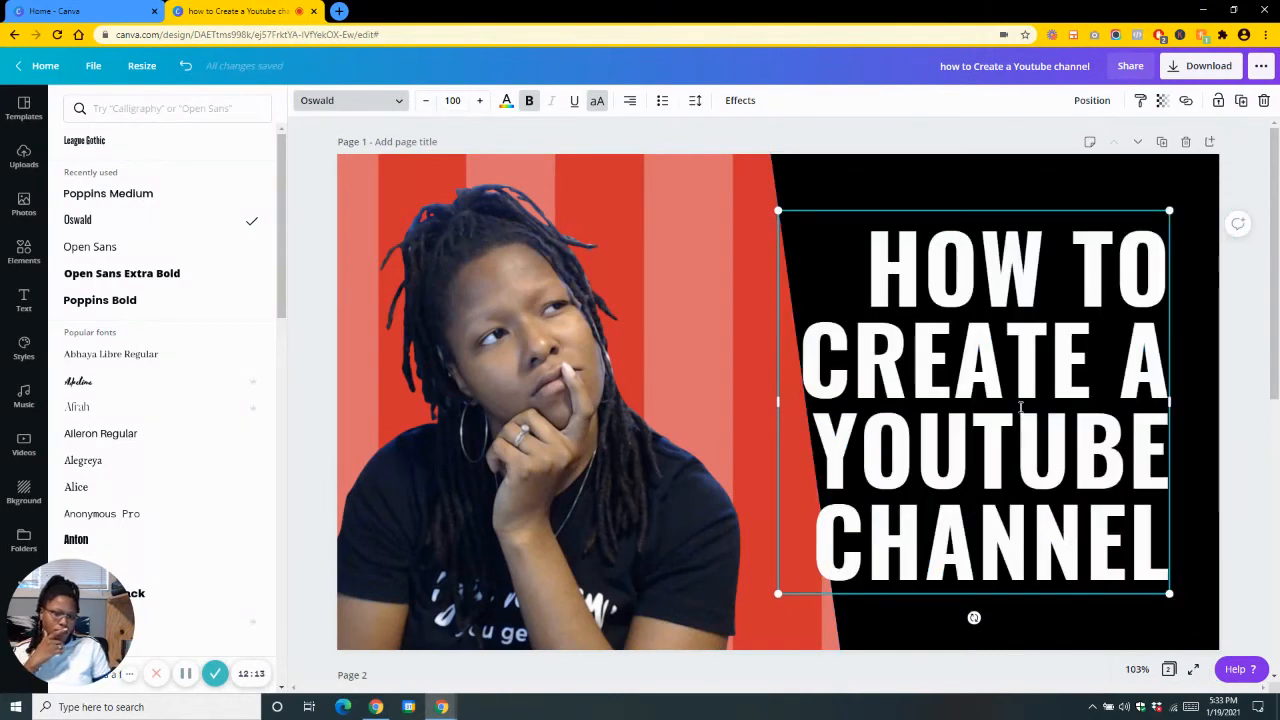
Set the title's line height to 1.1.
{"action": "left_click", "coordinate": [695, 100]}
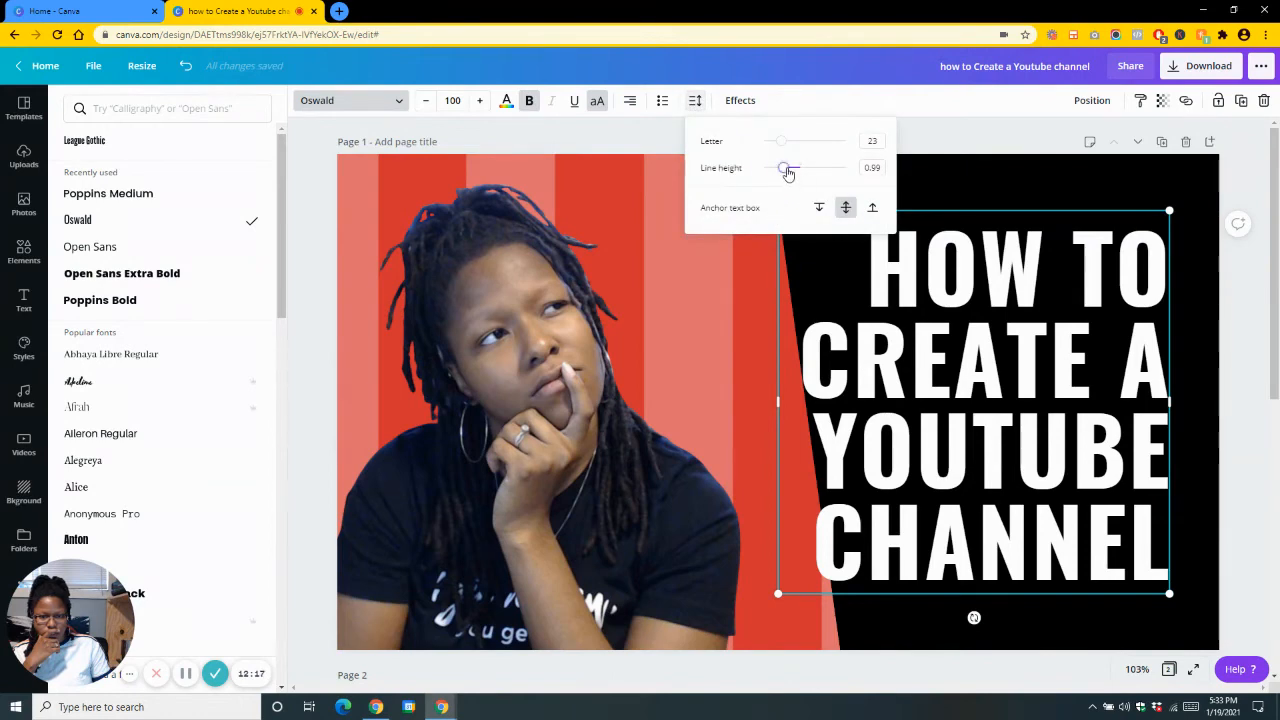
{"action": "left_click_drag", "start_coordinate": [787, 172], "coordinate": [790, 175]}
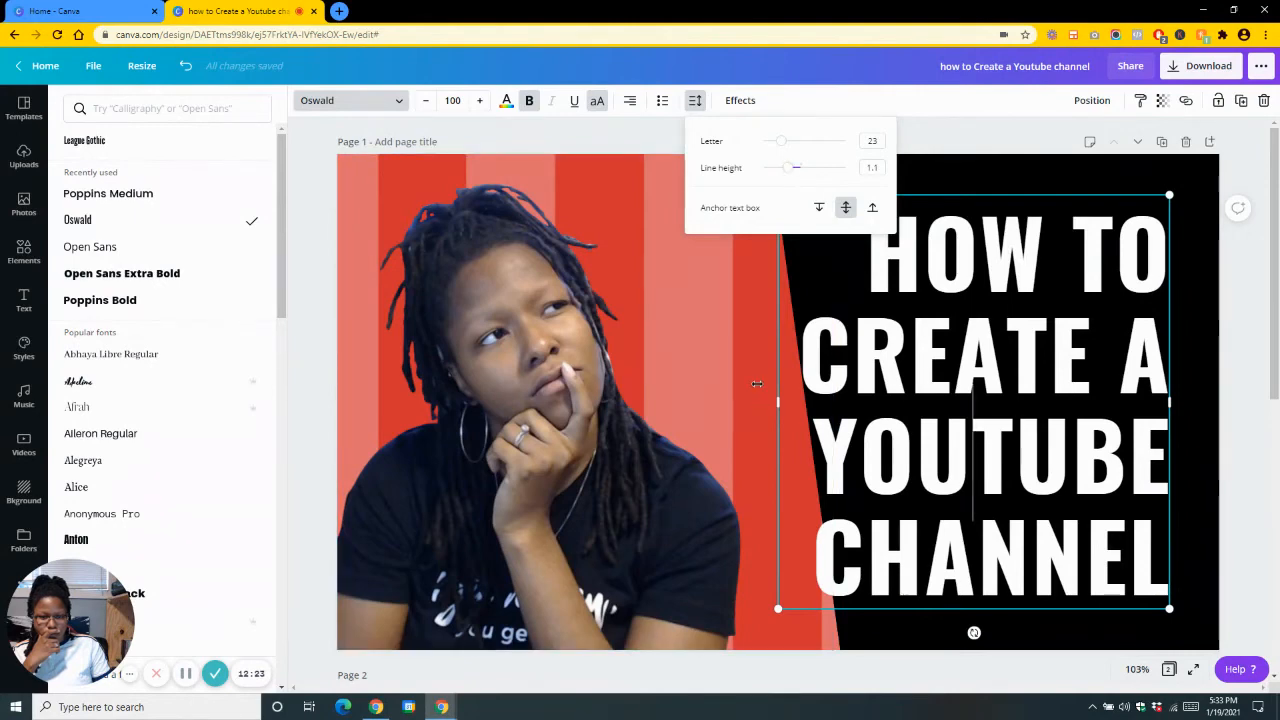
{"action": "left_click", "coordinate": [973, 440]}
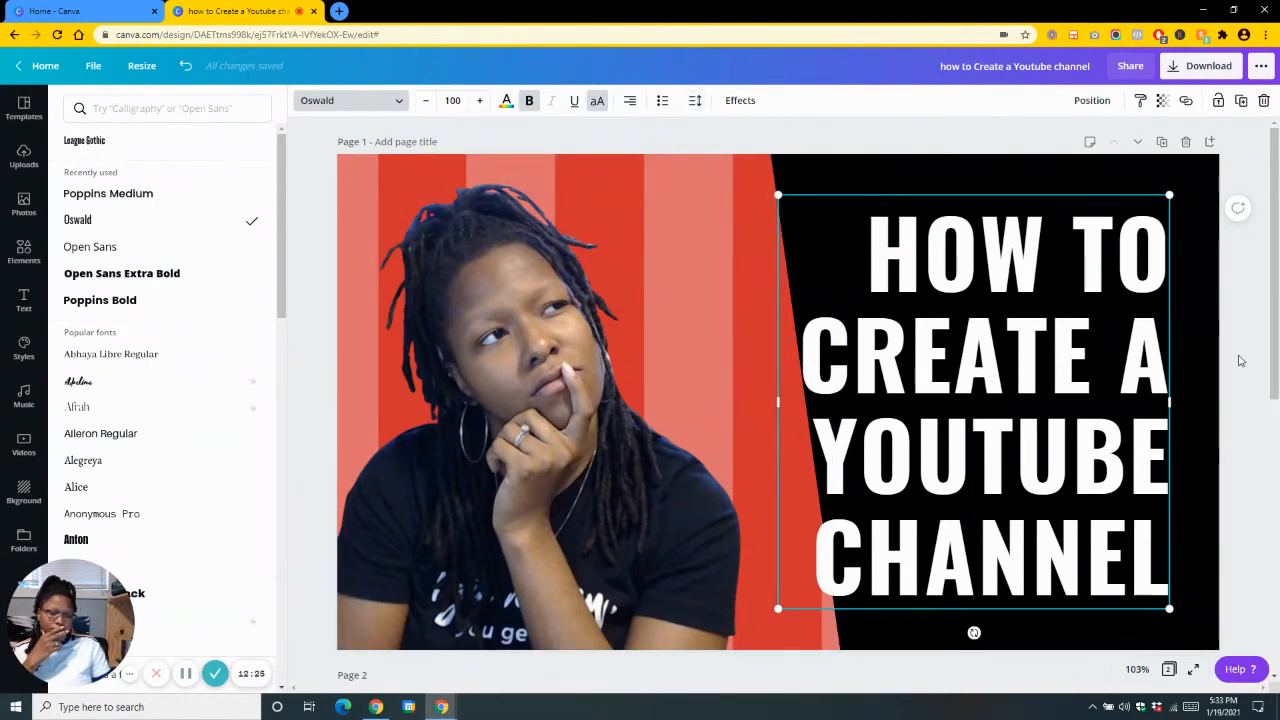
Move the title slightly right and up within the black area, and extend the left edge of its text box a little.
{"action": "left_click", "coordinate": [665, 168]}
{"action": "left_click_drag", "start_coordinate": [979, 337], "coordinate": [1007, 336]}
{"action": "mouse_move", "coordinate": [799, 398]}
{"action": "left_mouse_down"}
{"action": "mouse_move", "coordinate": [826, 400]}
{"action": "mouse_move", "coordinate": [795, 400]}
{"action": "left_mouse_up"}
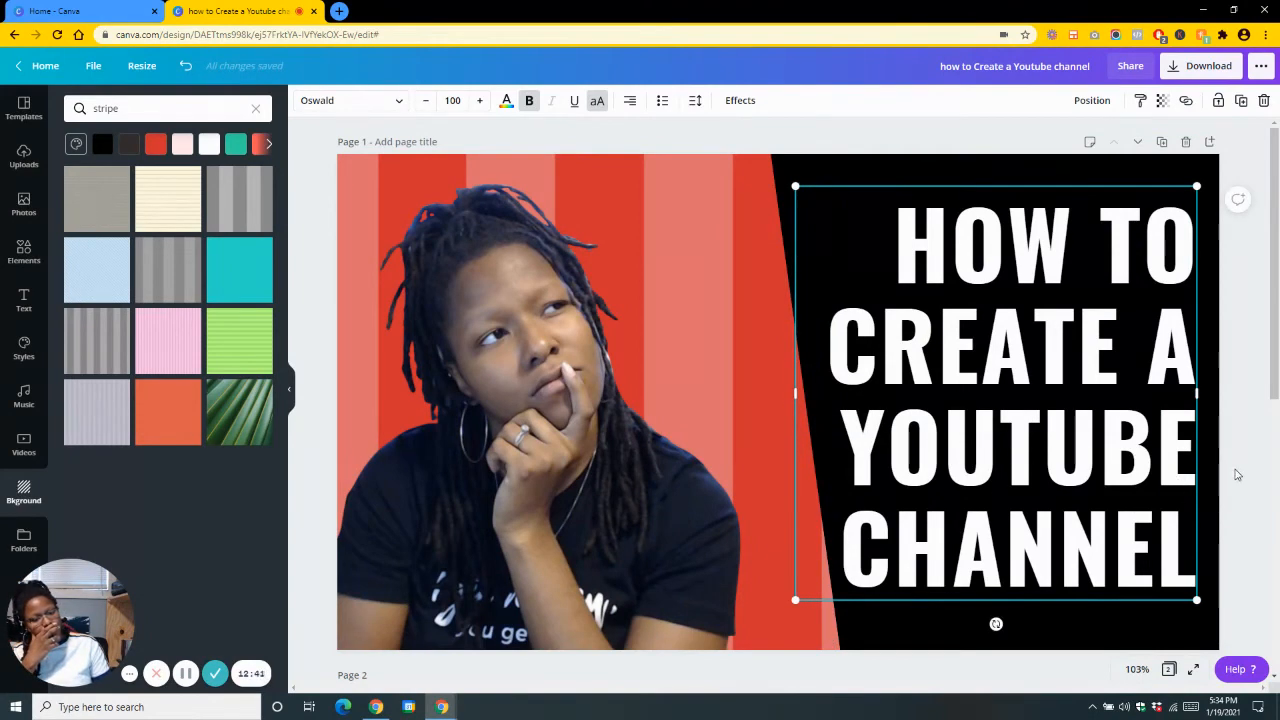
{"action": "left_click", "coordinate": [735, 309]}
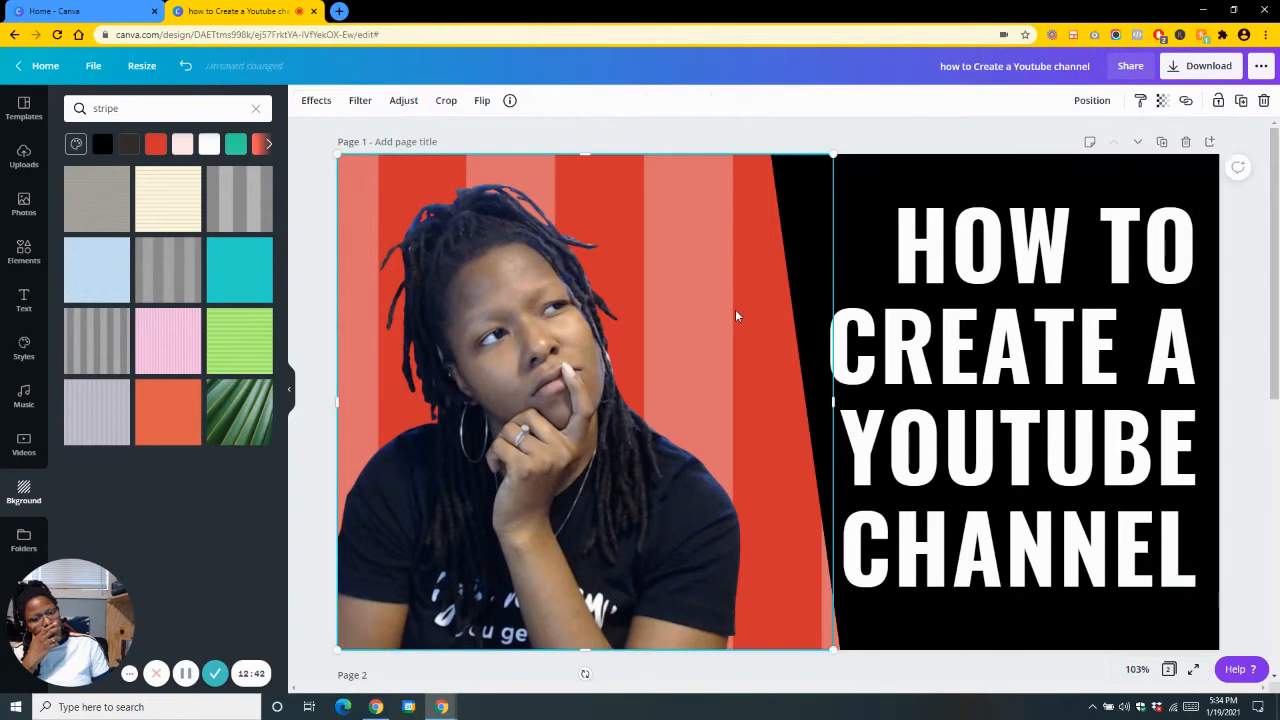
{"action": "left_click", "coordinate": [538, 139]}
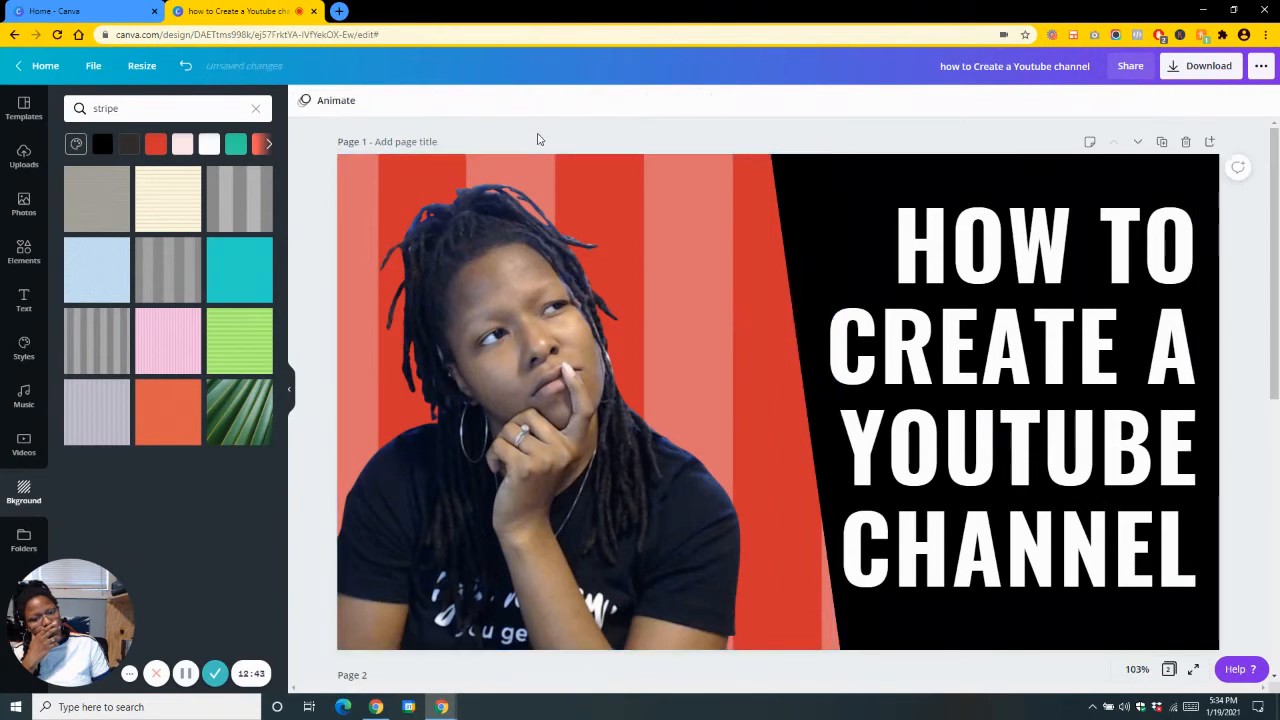
Try the title at font size 98, reduce it to 95, and move the title slightly lower.
{"action": "left_click", "coordinate": [831, 263]}
{"action": "left_click", "coordinate": [452, 100]}
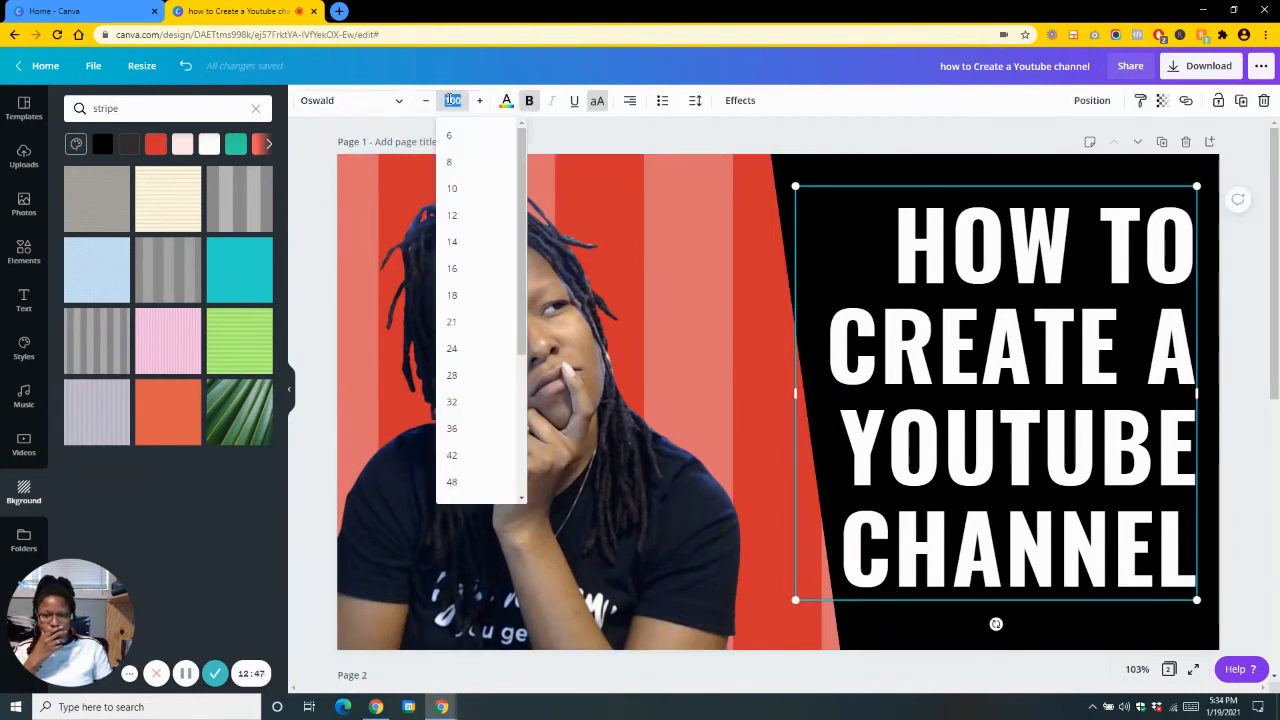
{"action": "type", "text": "98"}
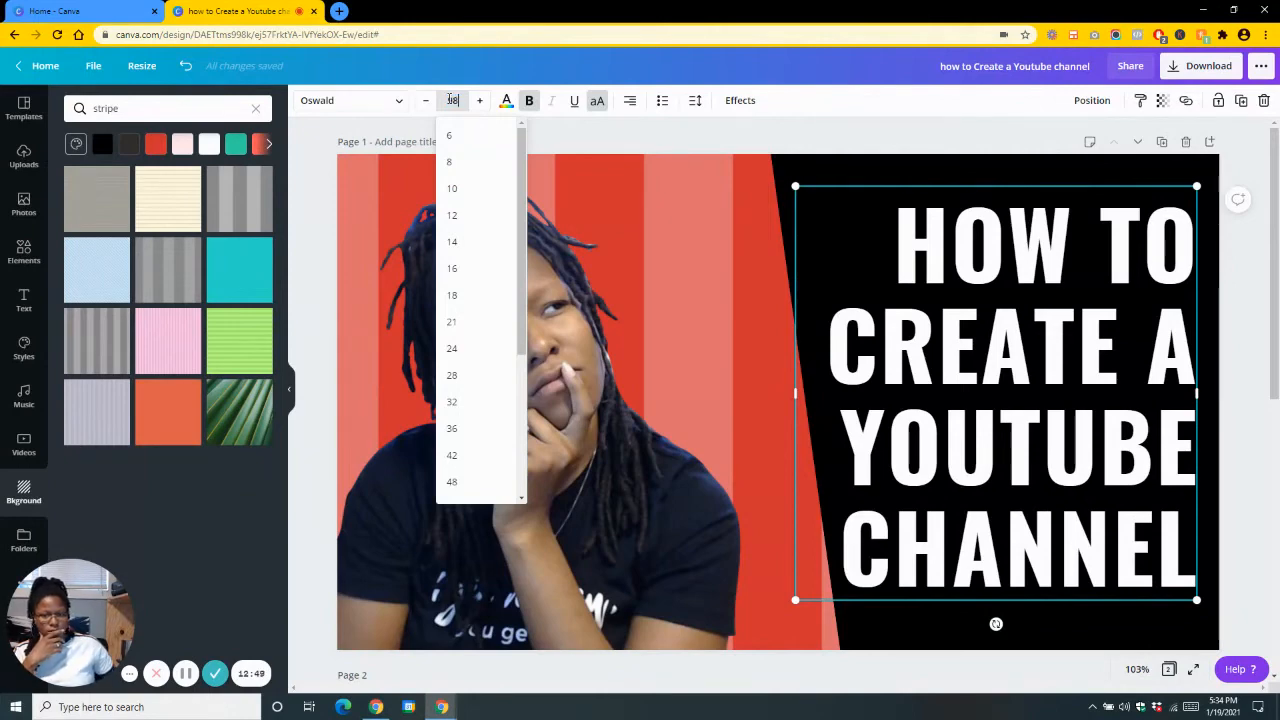
{"action": "key", "text": "Return"}
{"action": "left_click", "coordinate": [449, 99]}
{"action": "type", "text": "9"}
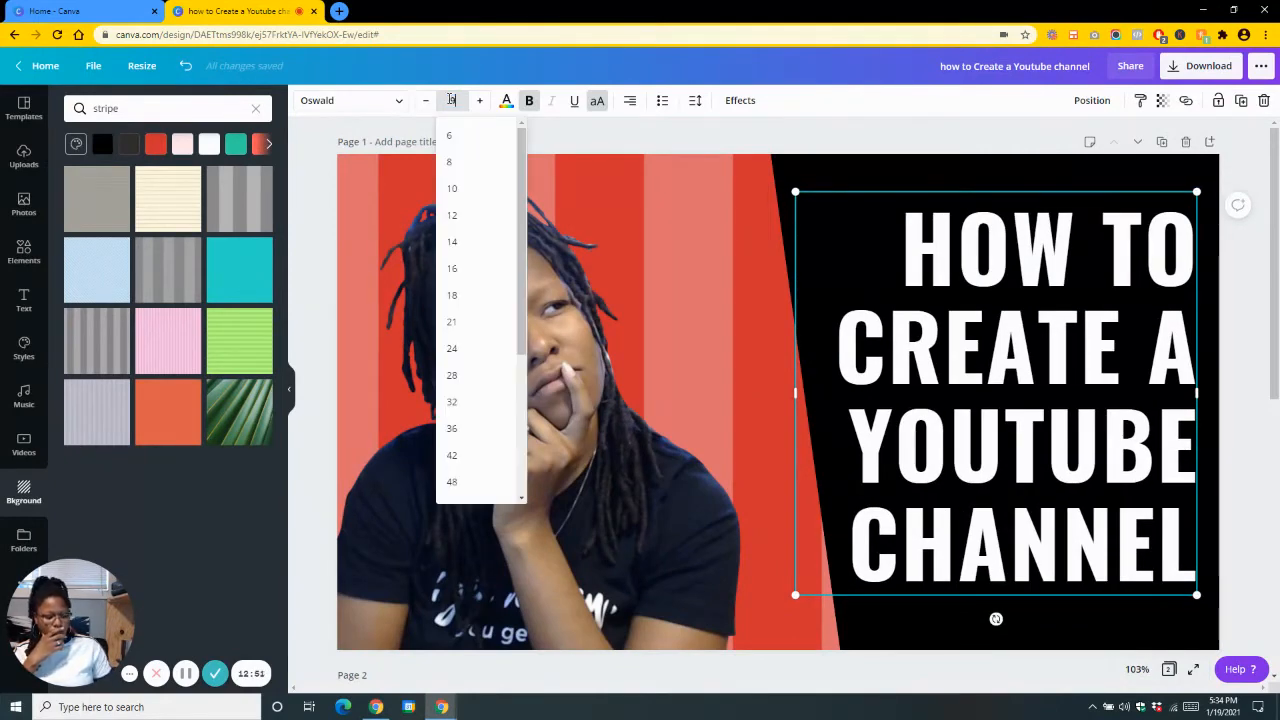
{"action": "type", "text": "5"}
{"action": "key", "text": "Return"}
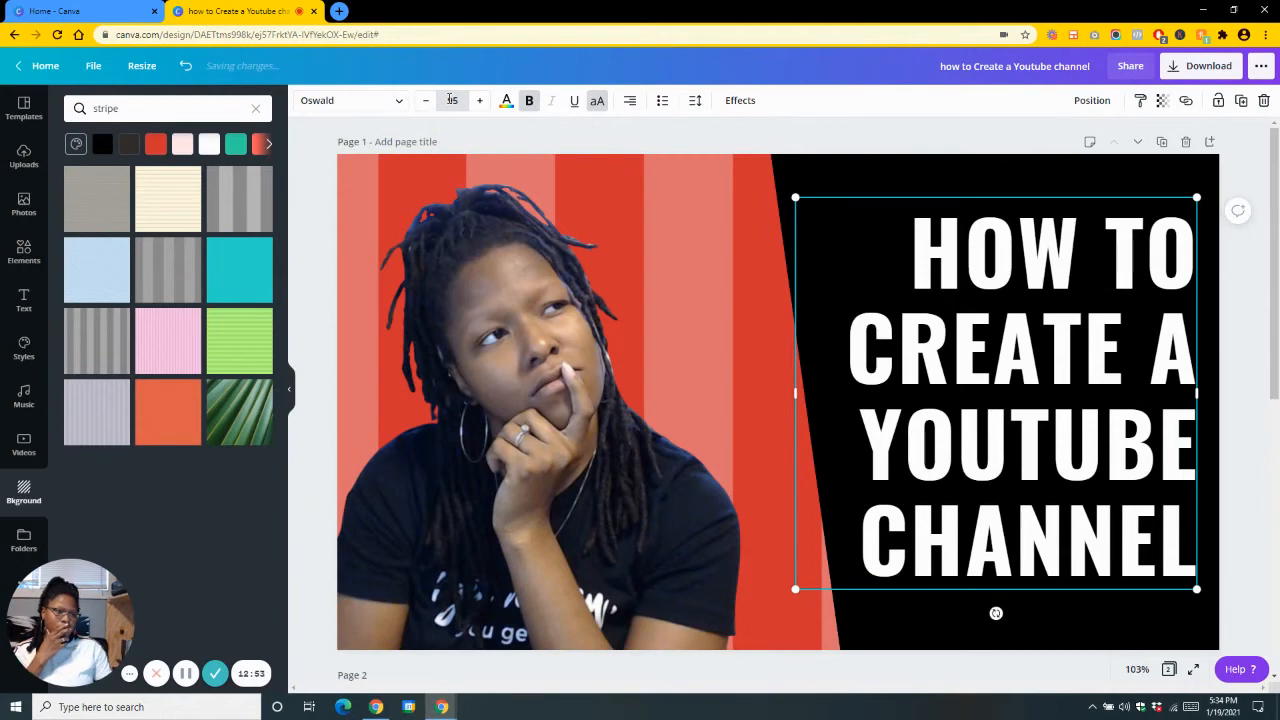
{"action": "left_click", "coordinate": [617, 141]}
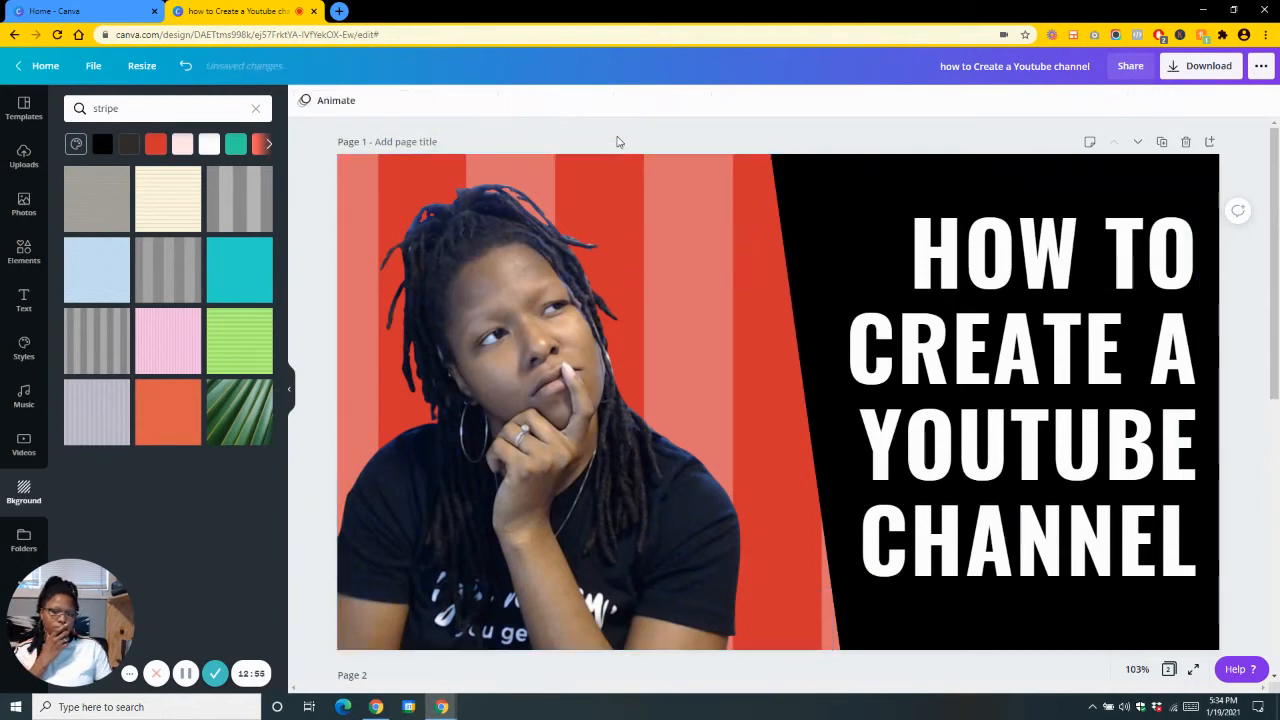
{"action": "mouse_move", "coordinate": [953, 468]}
{"action": "left_mouse_down"}
{"action": "mouse_move", "coordinate": [927, 473]}
{"action": "mouse_move", "coordinate": [955, 475]}
{"action": "left_mouse_up"}
Try extending the black slanted shape further over the stripes and moving the title left, and undo both changes.
{"action": "left_click", "coordinate": [791, 185]}
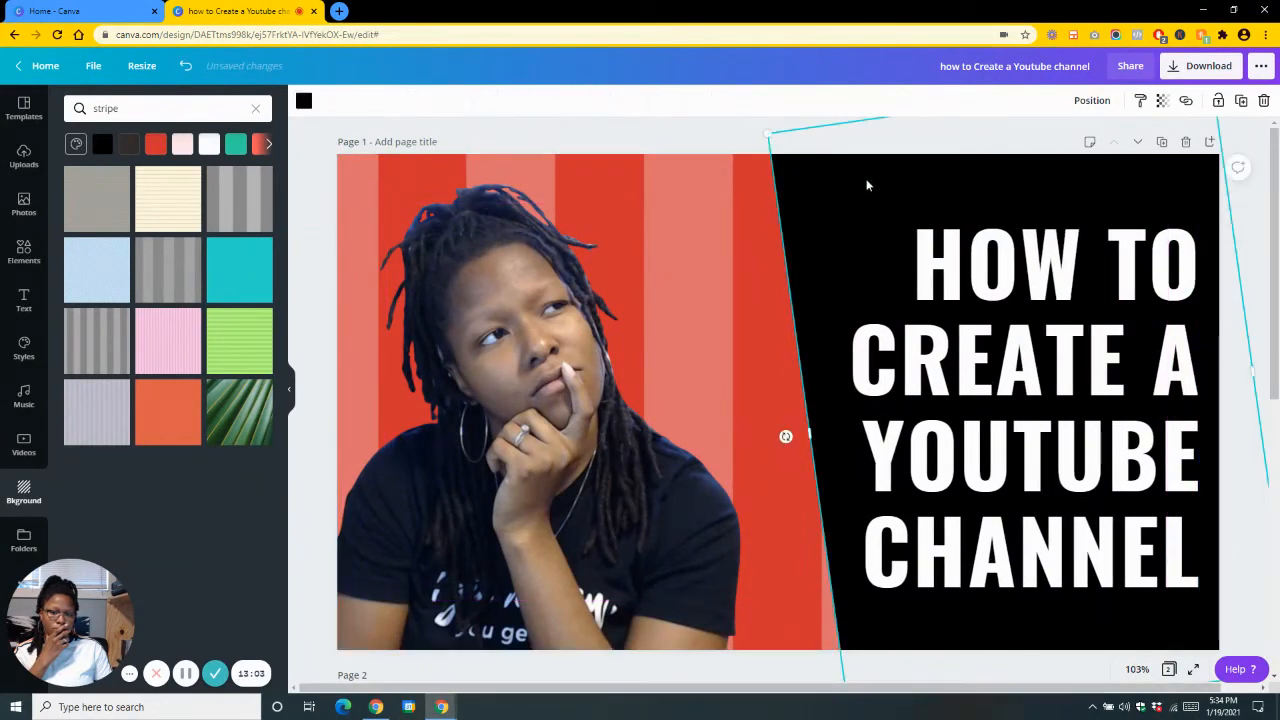
{"action": "left_click_drag", "start_coordinate": [810, 437], "coordinate": [783, 443]}
{"action": "left_click_drag", "start_coordinate": [972, 405], "coordinate": [942, 405]}
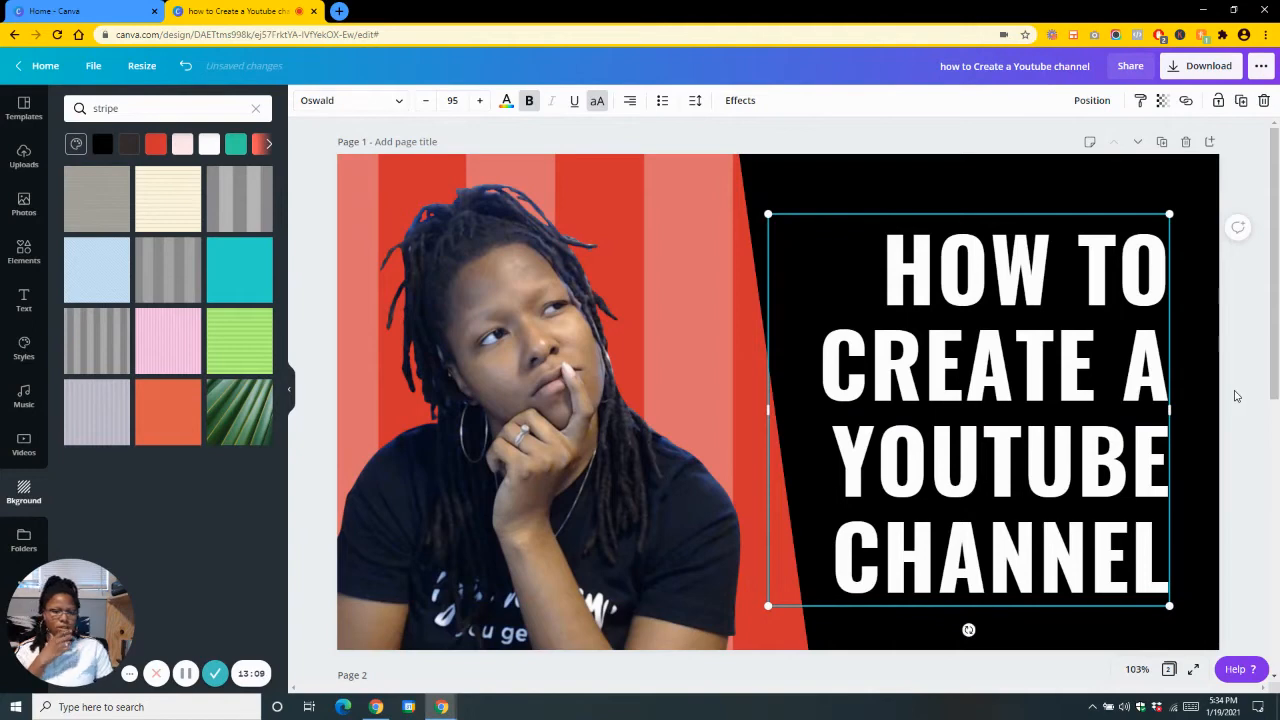
{"action": "left_click", "coordinate": [557, 139]}
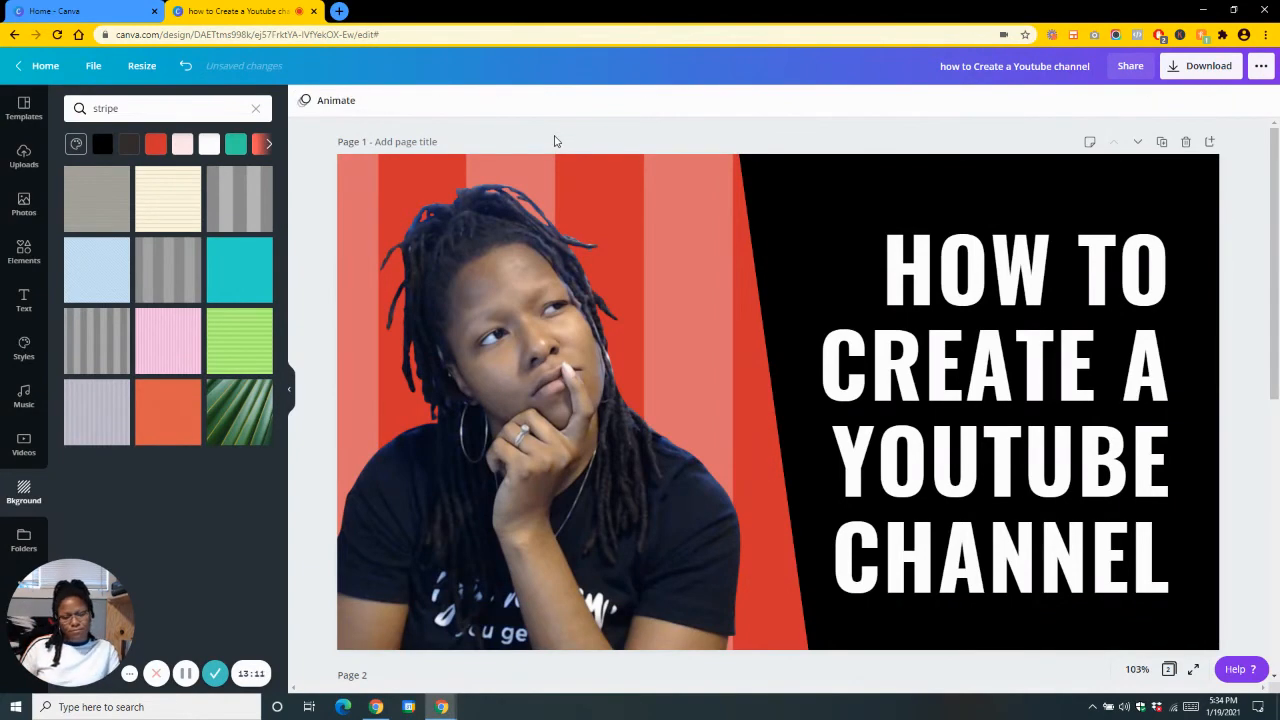
{"action": "key", "text": "ctrl+z"}
{"action": "key", "text": "ctrl+z"}
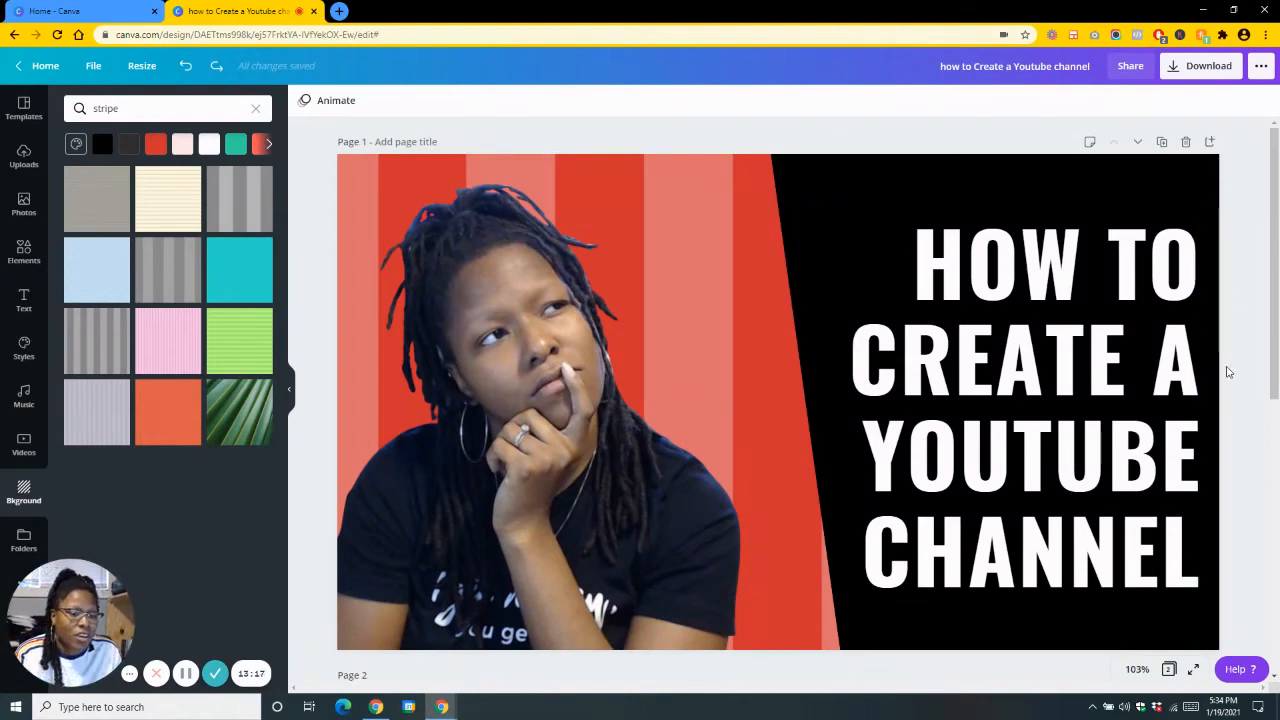
Change the title's font to League Gothic and set its size to 120.
{"action": "left_click", "coordinate": [1110, 408]}
{"action": "left_click", "coordinate": [397, 101]}
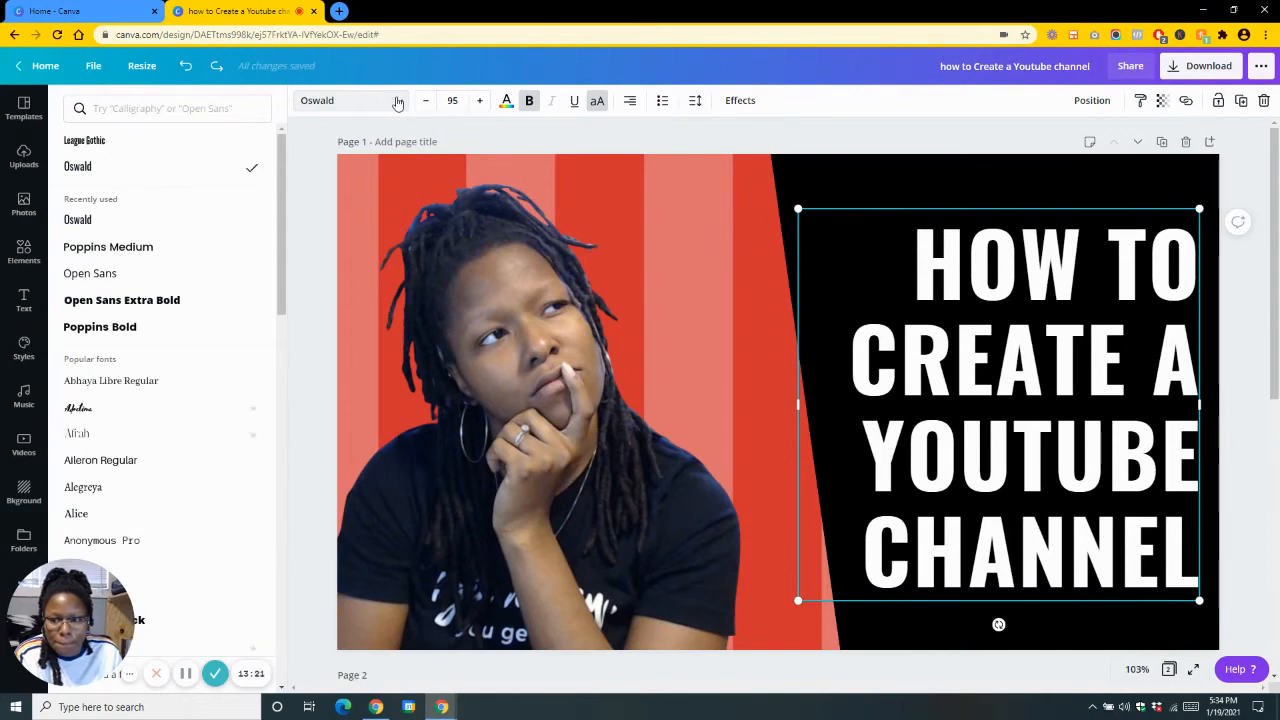
{"action": "left_click", "coordinate": [160, 154]}
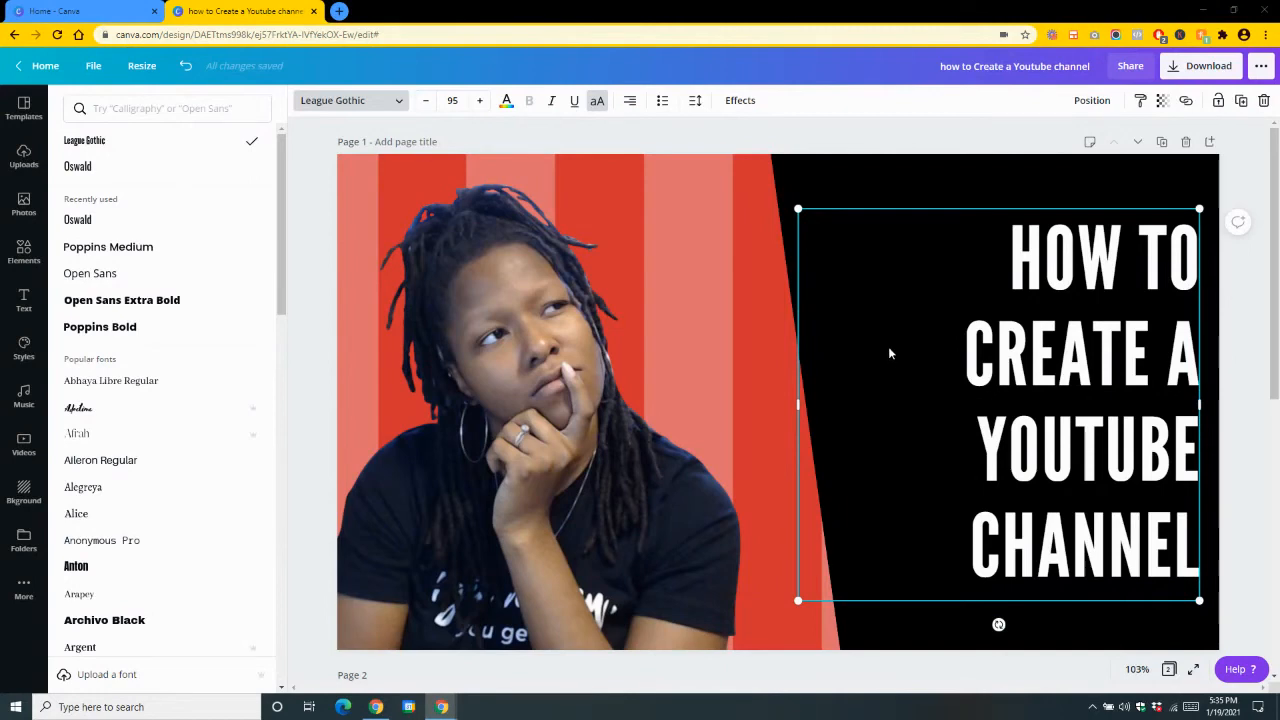
{"action": "left_click", "coordinate": [452, 100]}
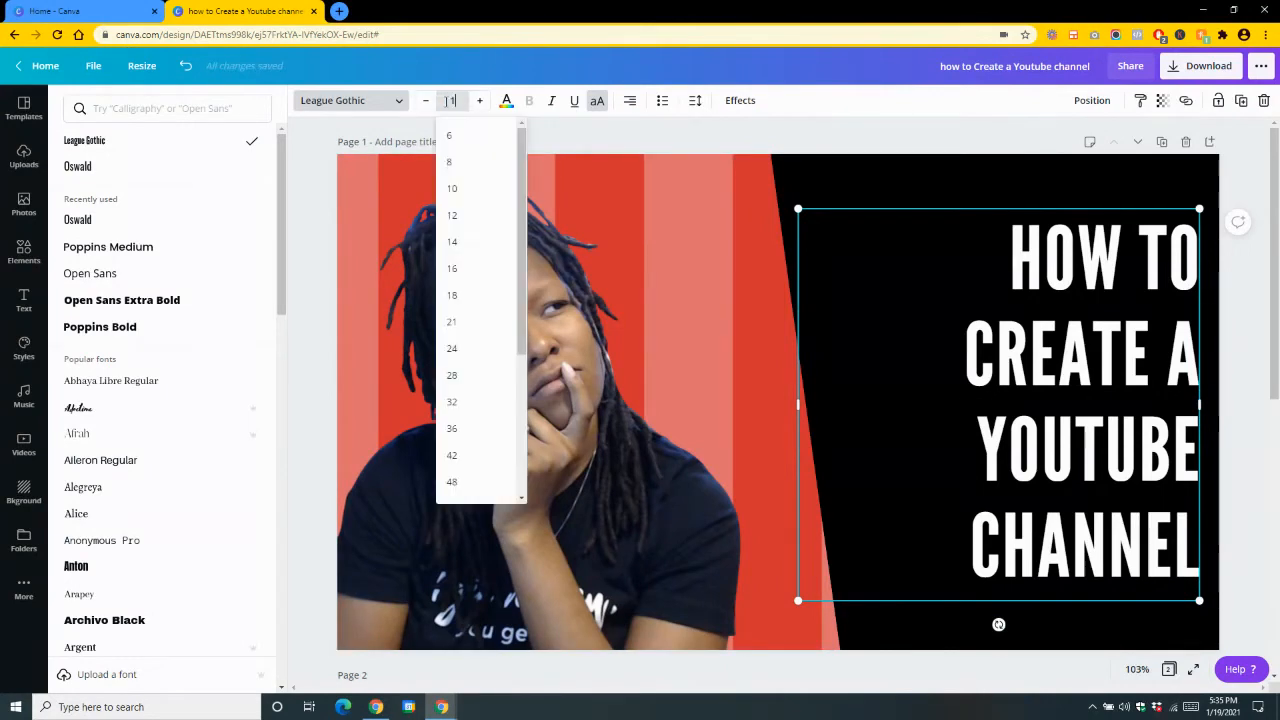
{"action": "type", "text": "120"}
{"action": "key", "text": "Return"}
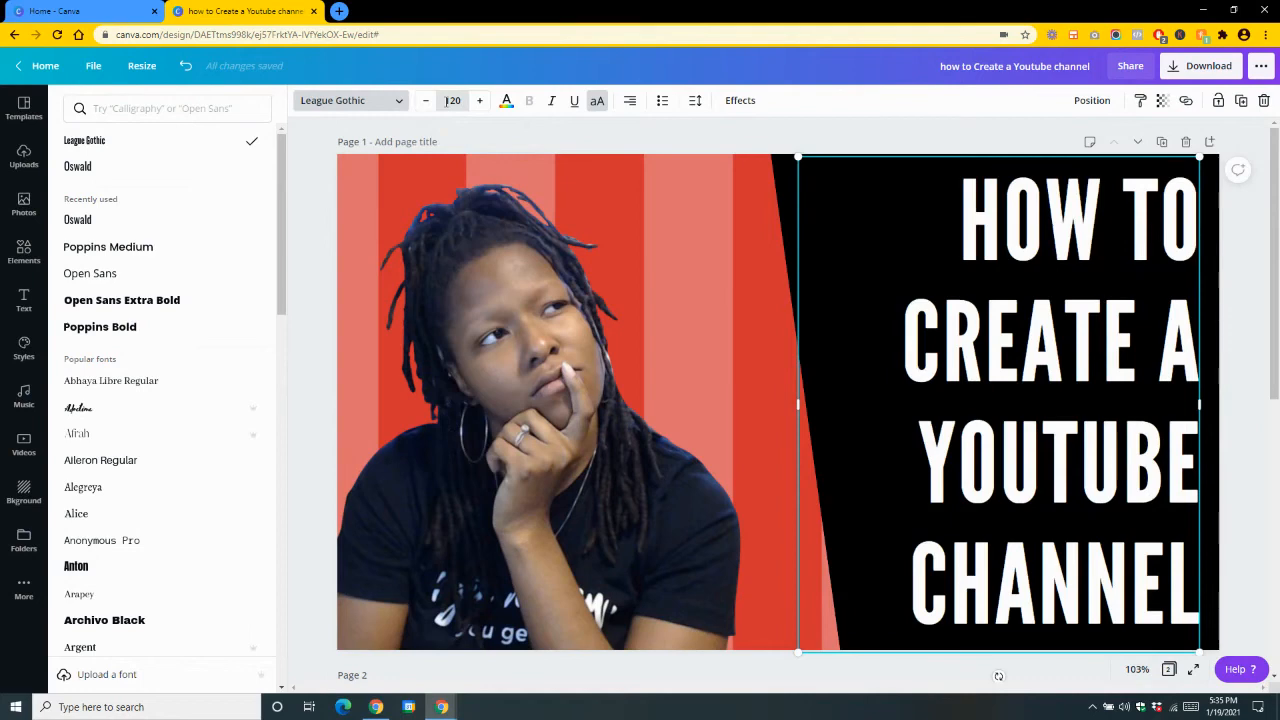
Set the title's font size to 95 and change its font to Oswald.
{"action": "left_click", "coordinate": [449, 100]}
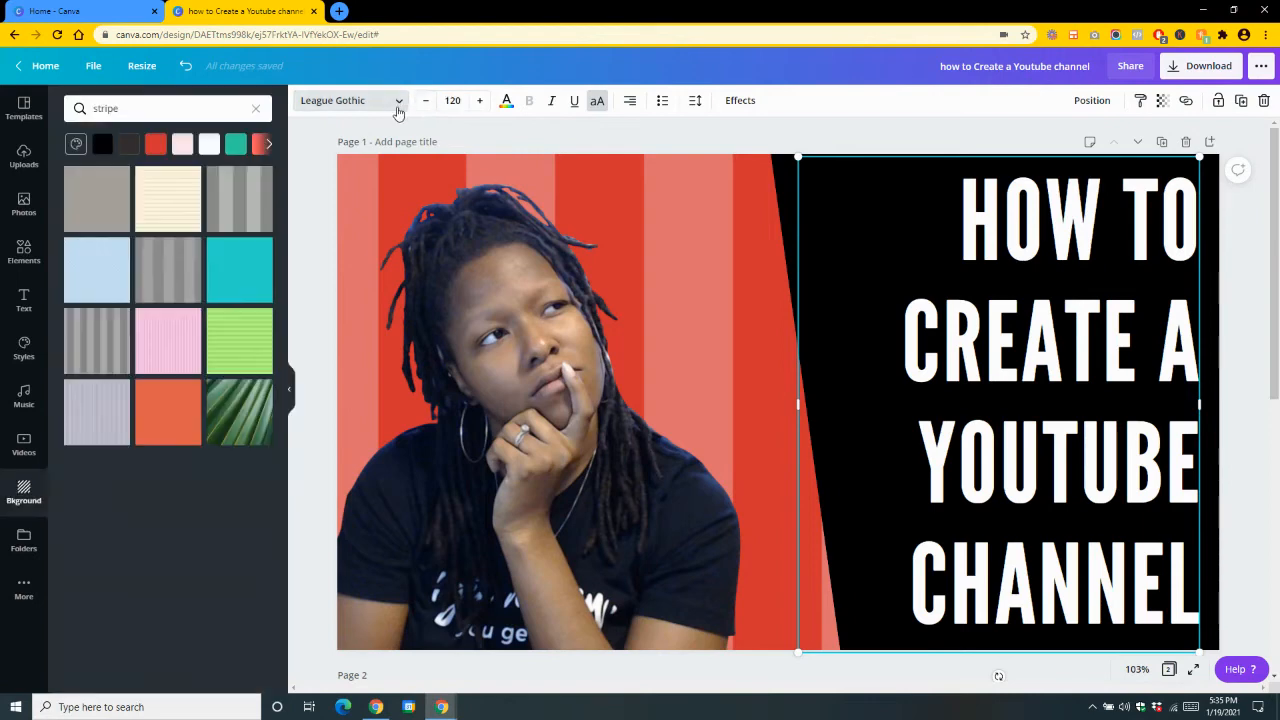
{"action": "left_click", "coordinate": [395, 100]}
{"action": "left_click", "coordinate": [449, 100]}
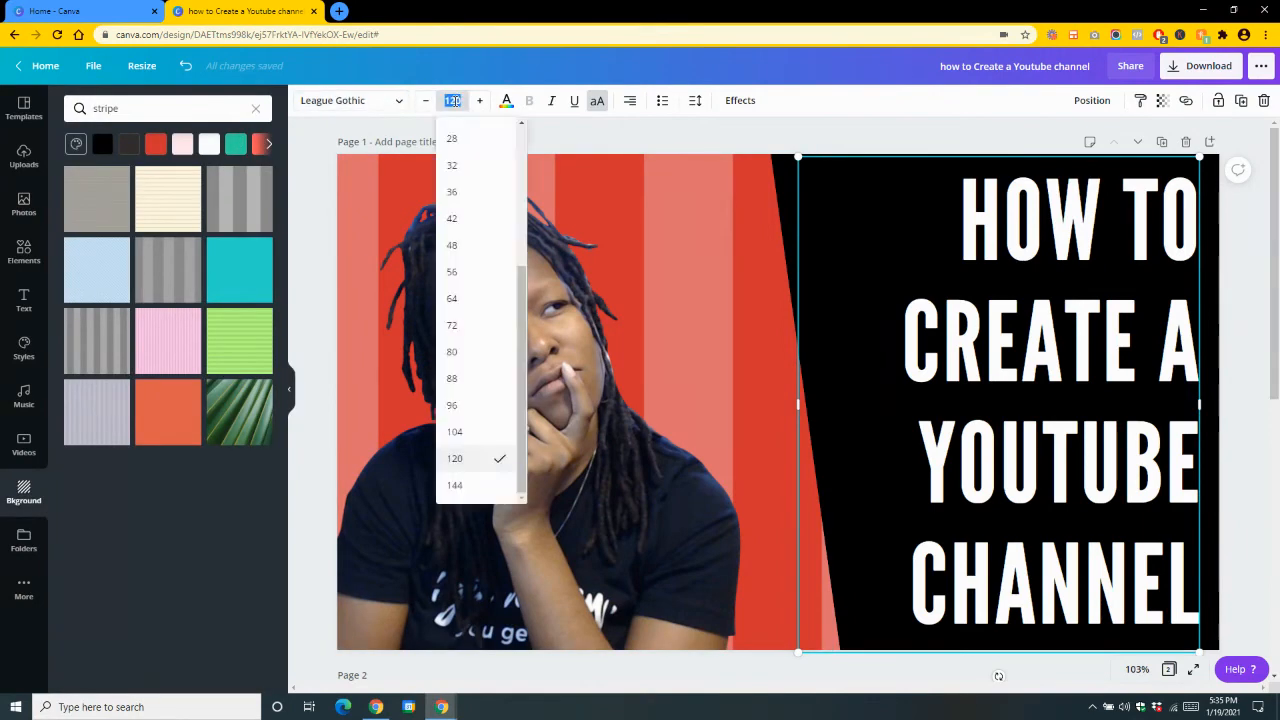
{"action": "type", "text": "96"}
{"action": "key", "text": "Return"}
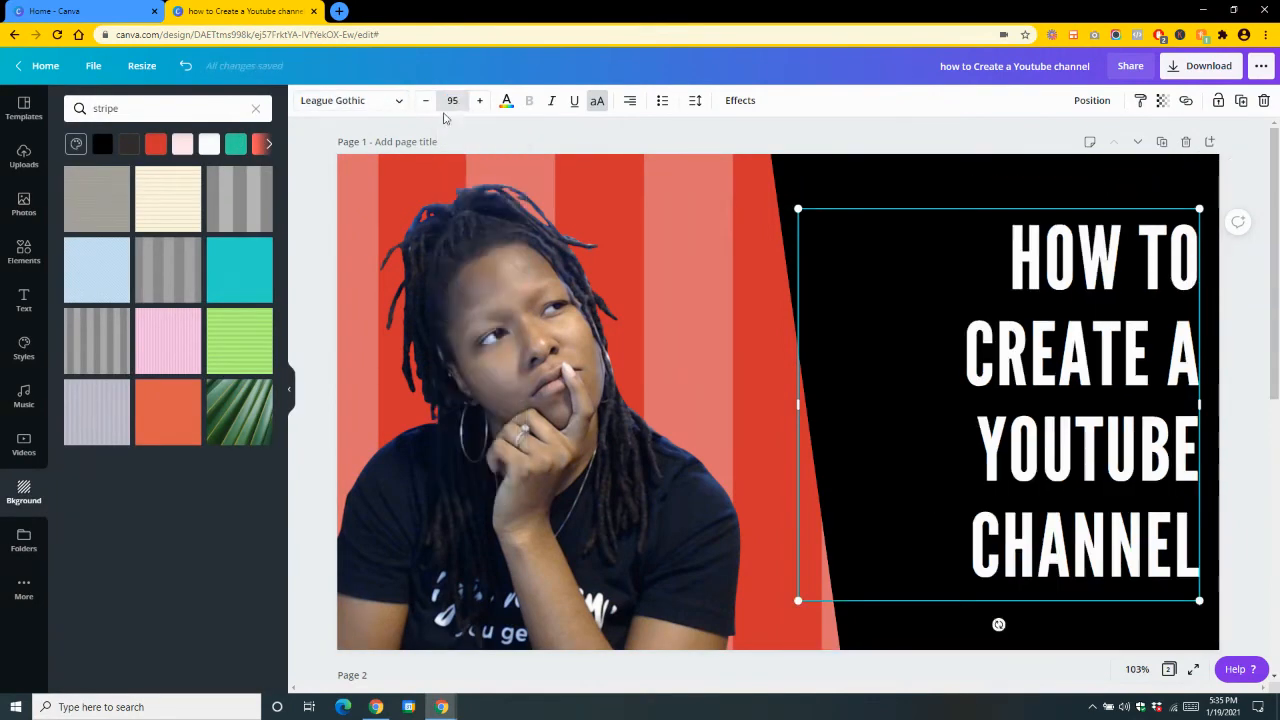
{"action": "left_click", "coordinate": [355, 100]}
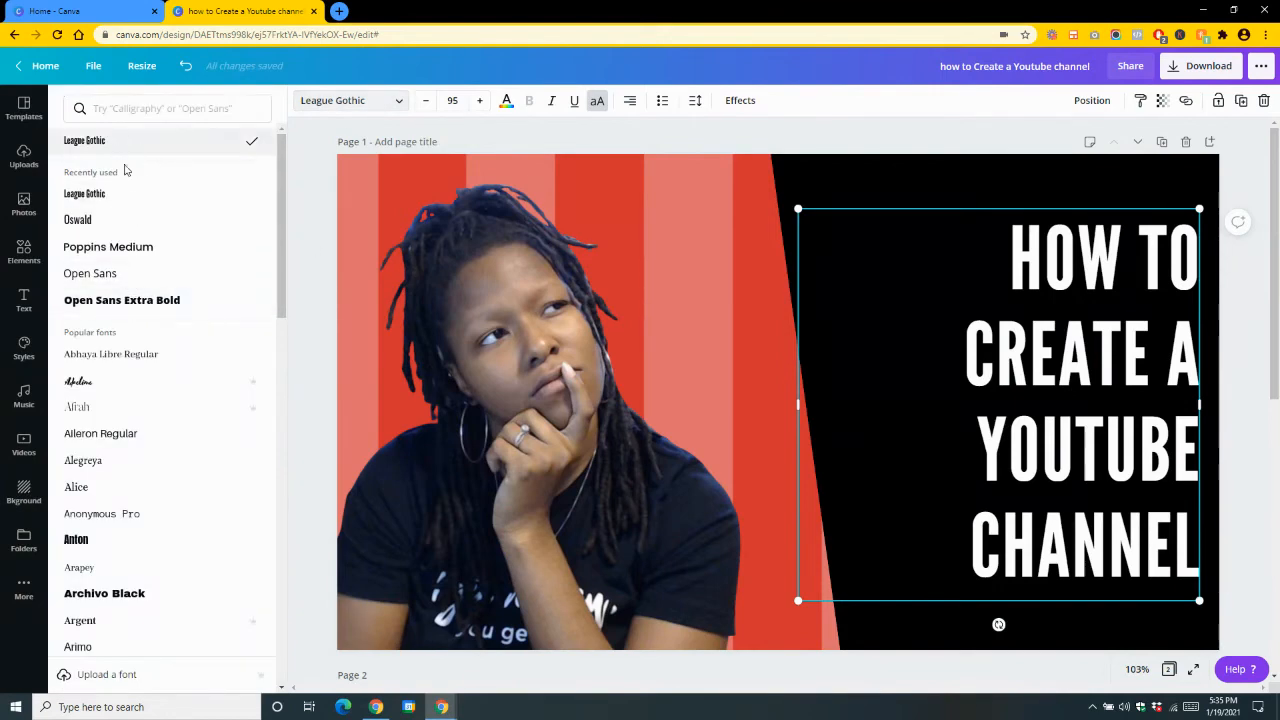
{"action": "left_click", "coordinate": [119, 219]}
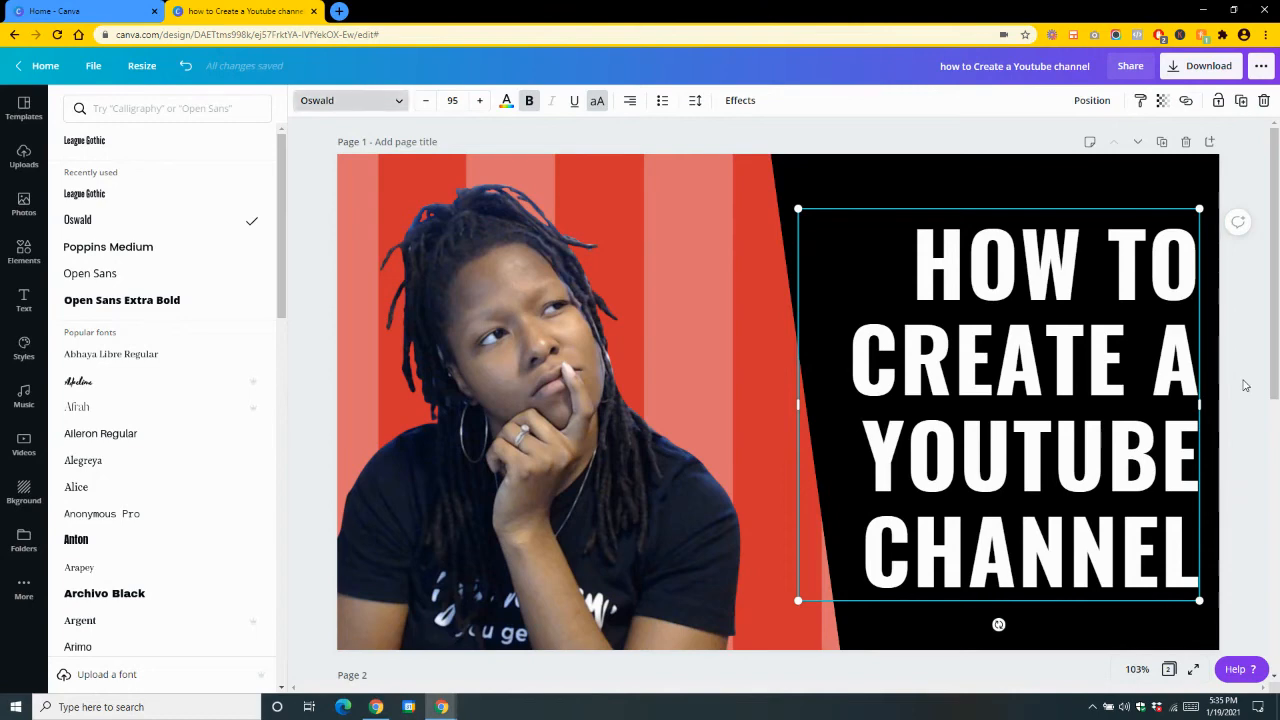
Increase the title's line height to 1.2 and shift the title very slightly left and up.
{"action": "left_click", "coordinate": [695, 100]}
{"action": "left_click_drag", "start_coordinate": [793, 172], "coordinate": [795, 169]}
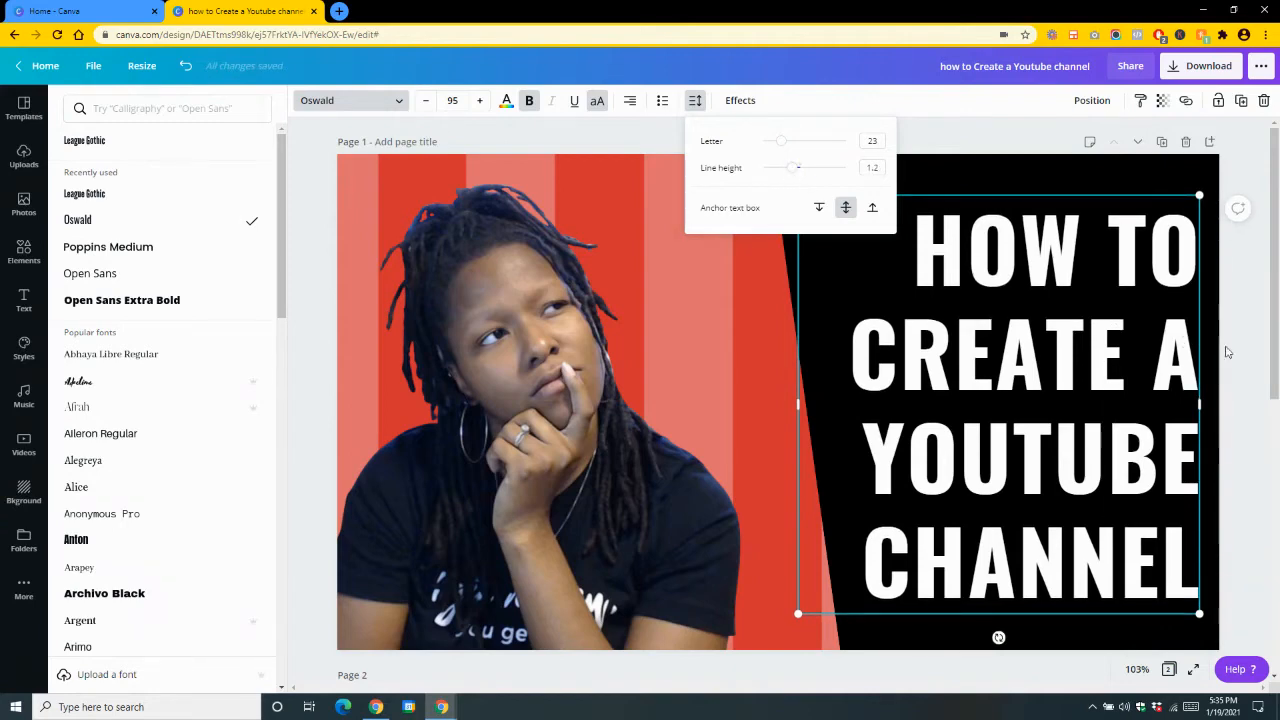
{"action": "left_click", "coordinate": [695, 100]}
{"action": "left_click", "coordinate": [712, 144]}
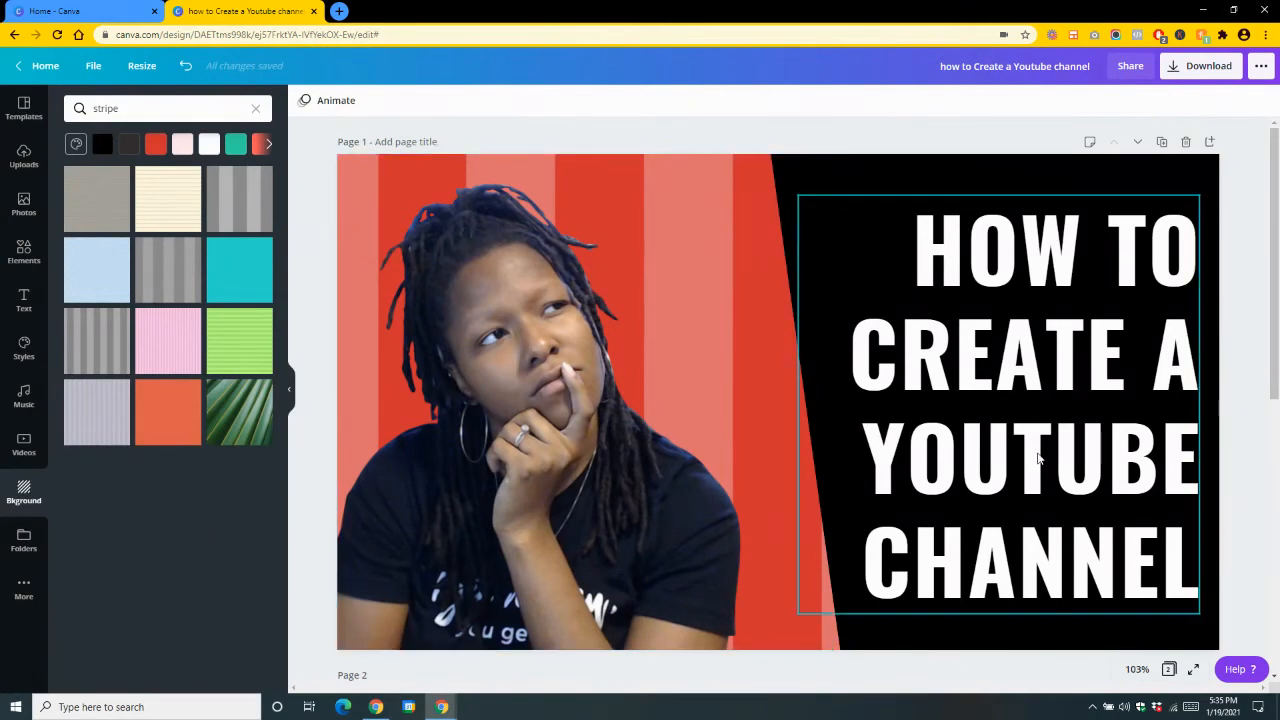
{"action": "left_click_drag", "start_coordinate": [1037, 450], "coordinate": [1040, 450]}
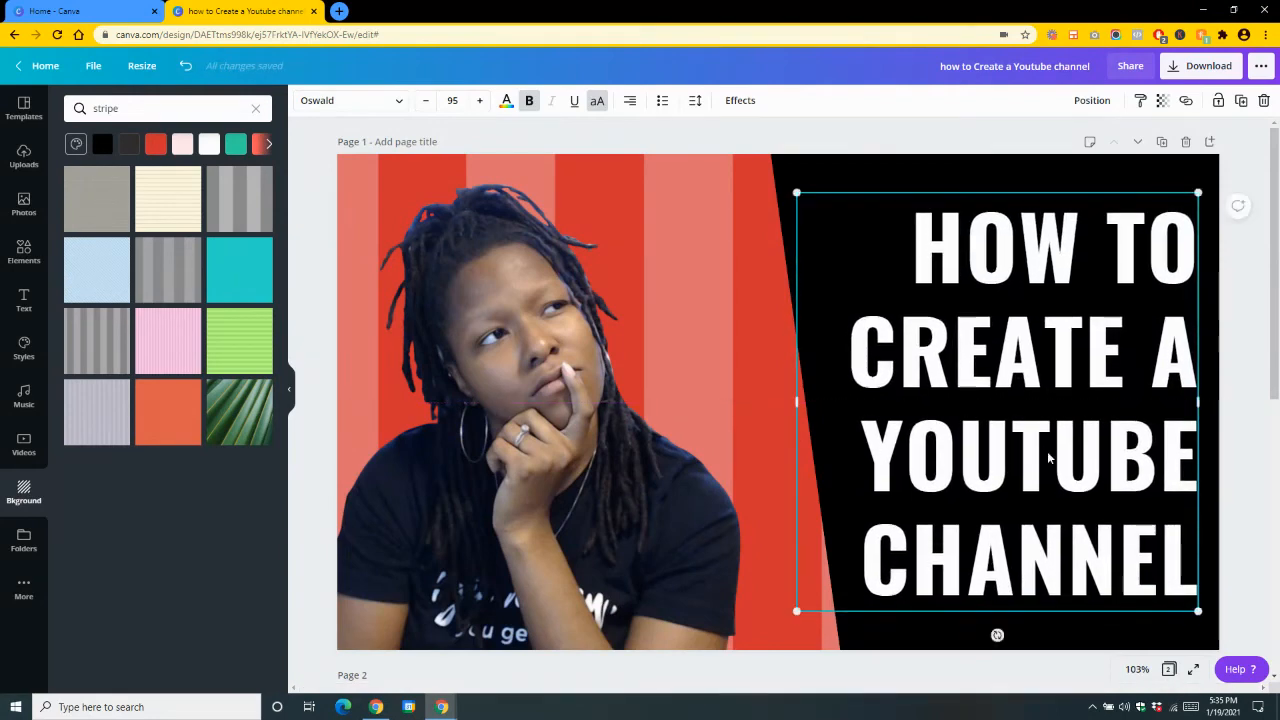
{"action": "left_click", "coordinate": [790, 151]}
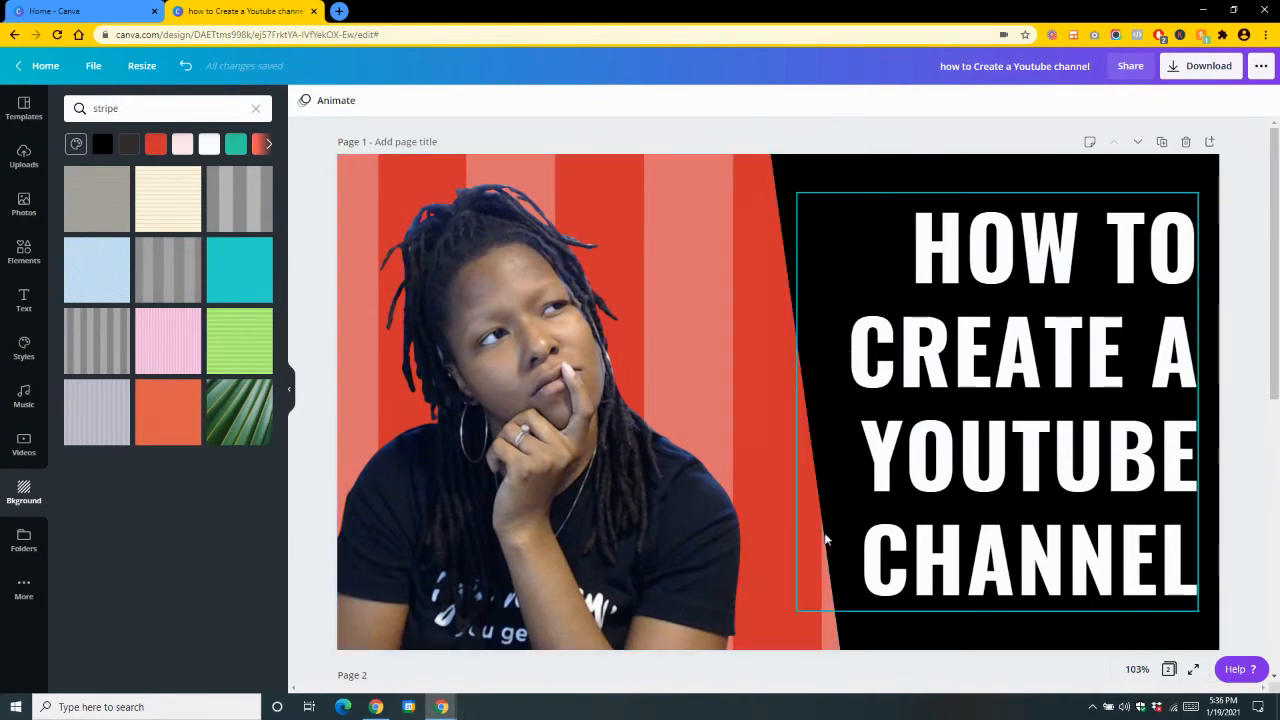
Duplicate the black slanted shape and move the copy left so its slanted edge extends slightly past the original's.
{"action": "left_click", "coordinate": [804, 180]}
{"action": "left_click", "coordinate": [881, 169]}
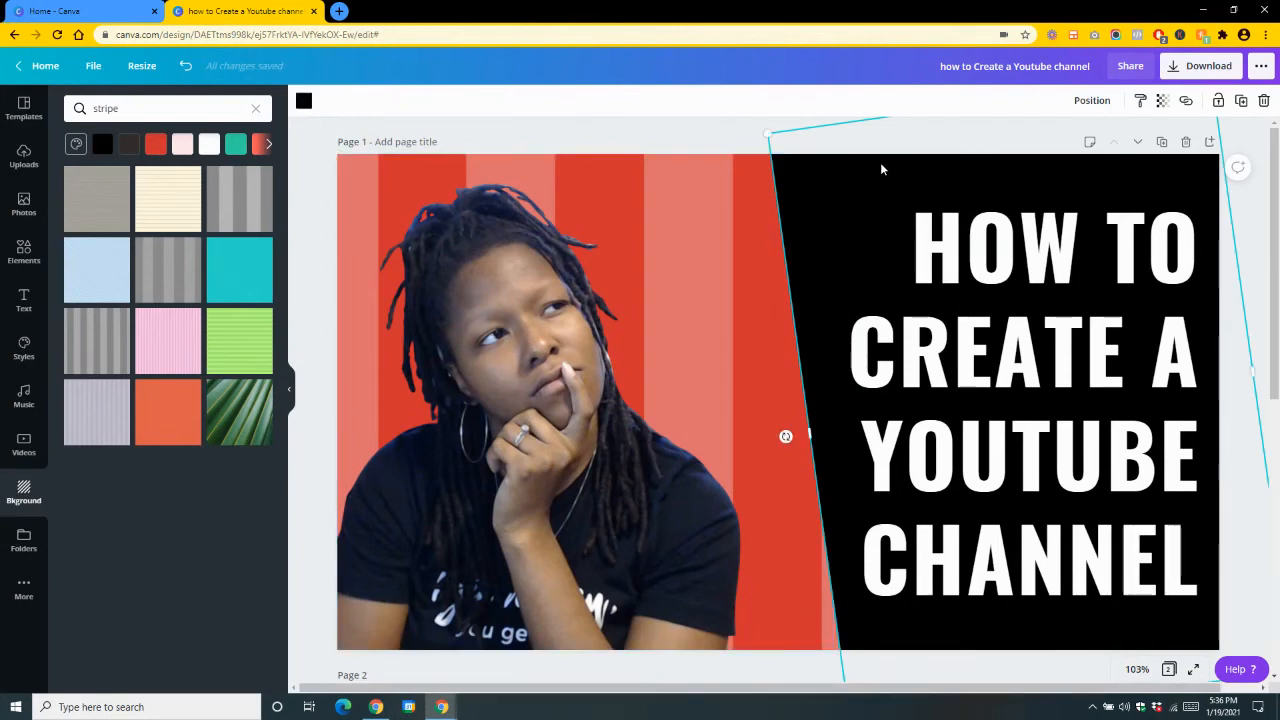
{"action": "key", "text": "ctrl+d"}
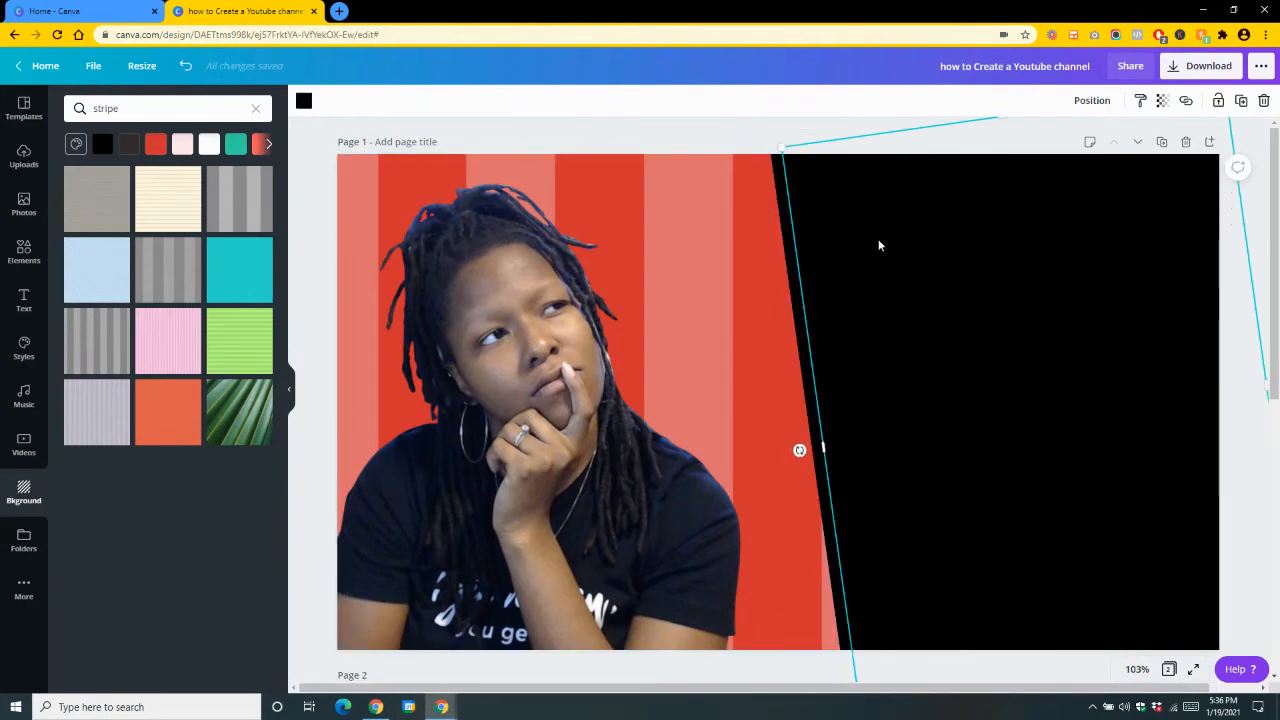
{"action": "right_click", "coordinate": [847, 327]}
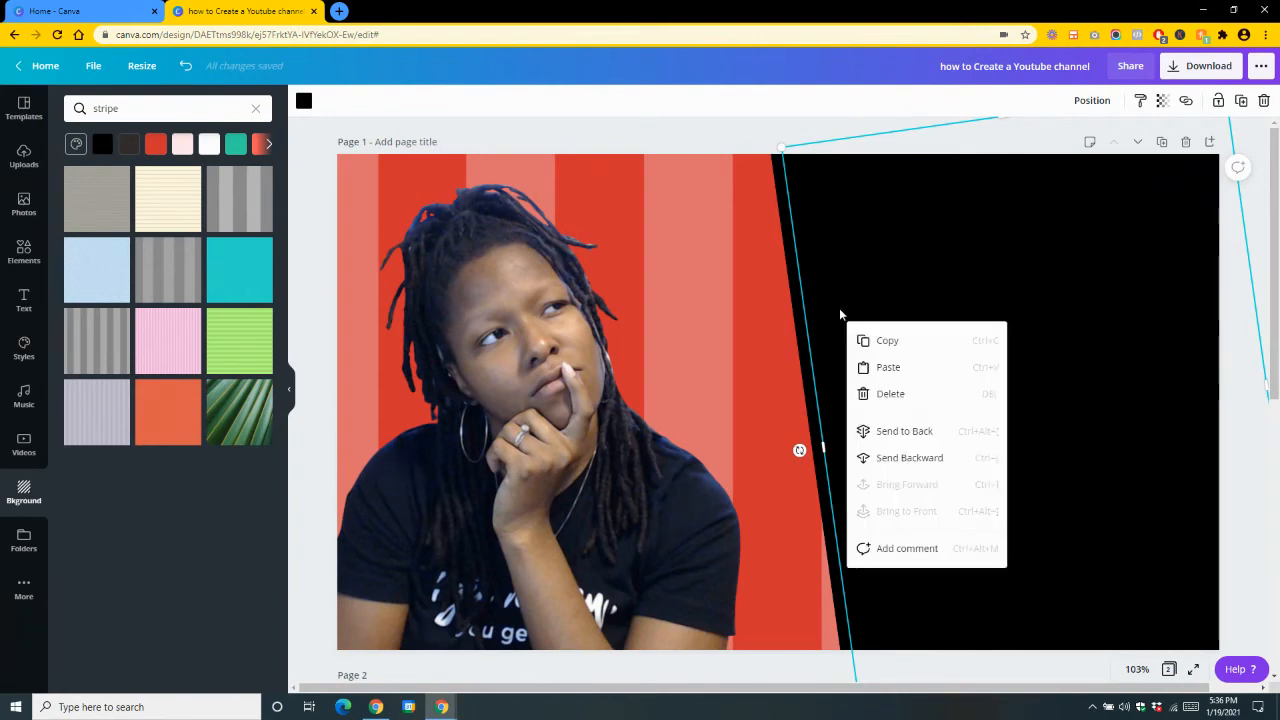
{"action": "left_click", "coordinate": [839, 309]}
{"action": "left_click_drag", "start_coordinate": [836, 311], "coordinate": [815, 314]}
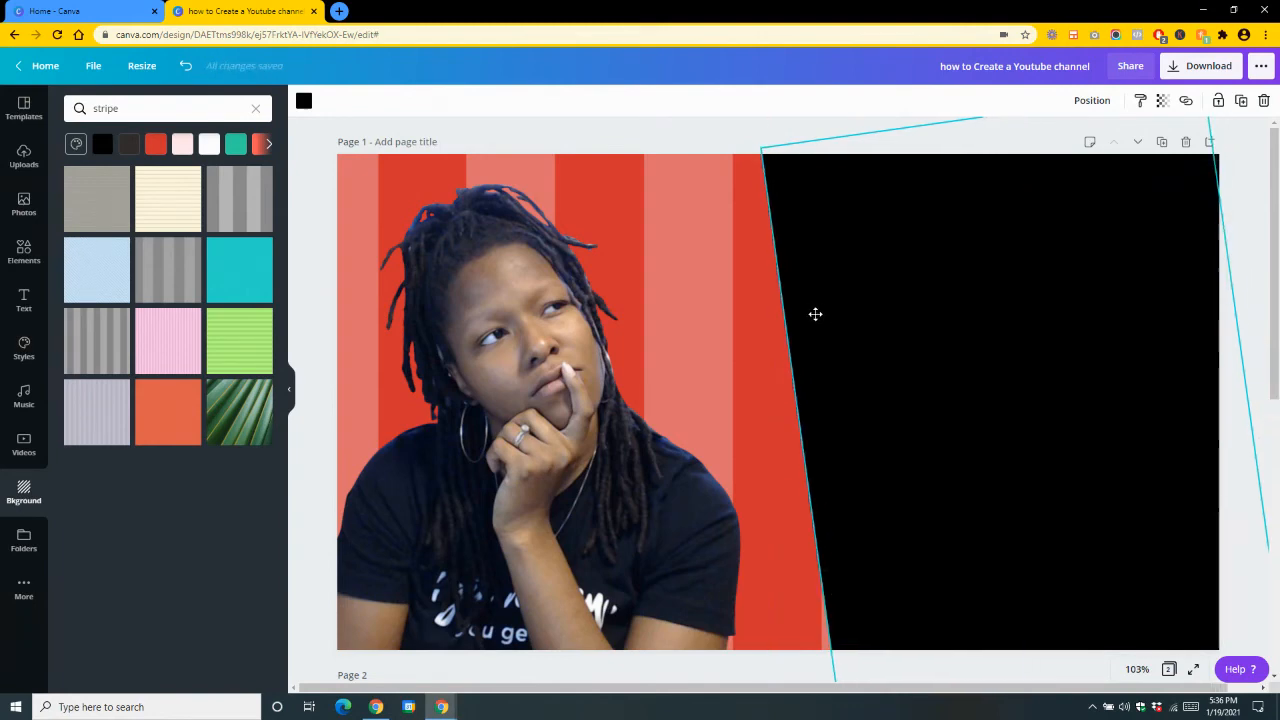
Send the duplicated slanted shape backward two levels, behind the title text.
{"action": "right_click", "coordinate": [821, 312]}
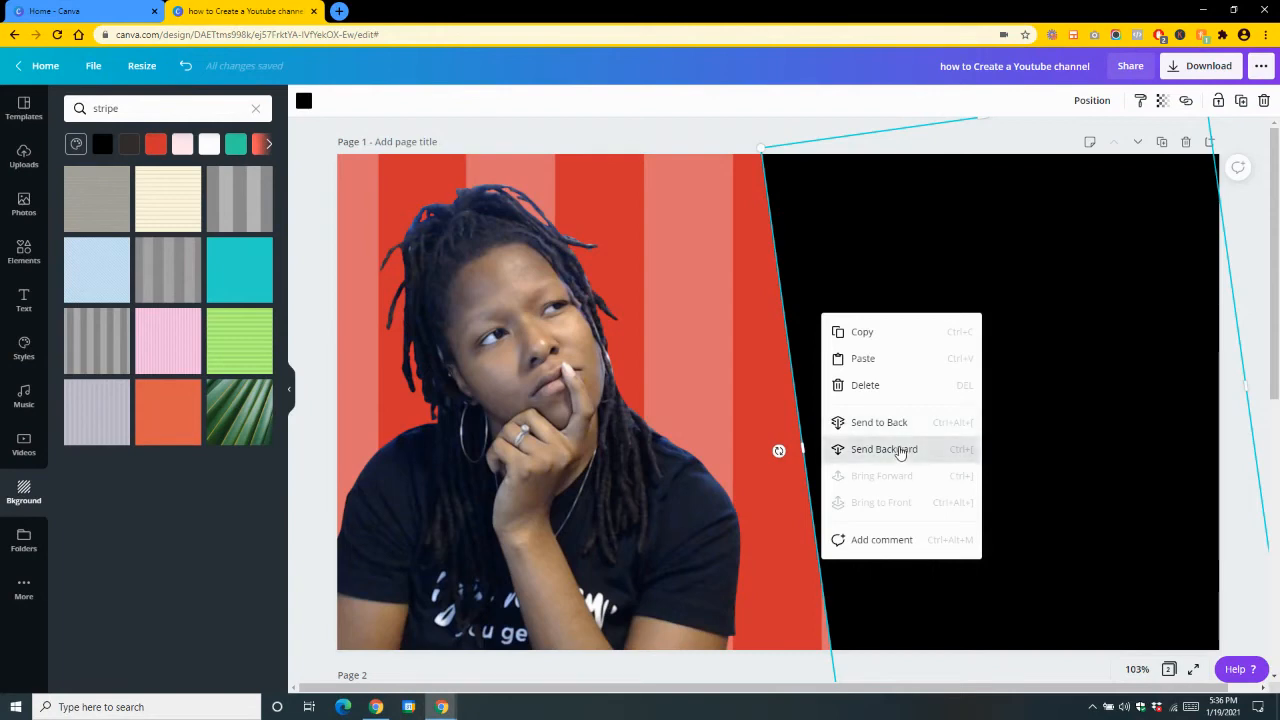
{"action": "left_click", "coordinate": [900, 450]}
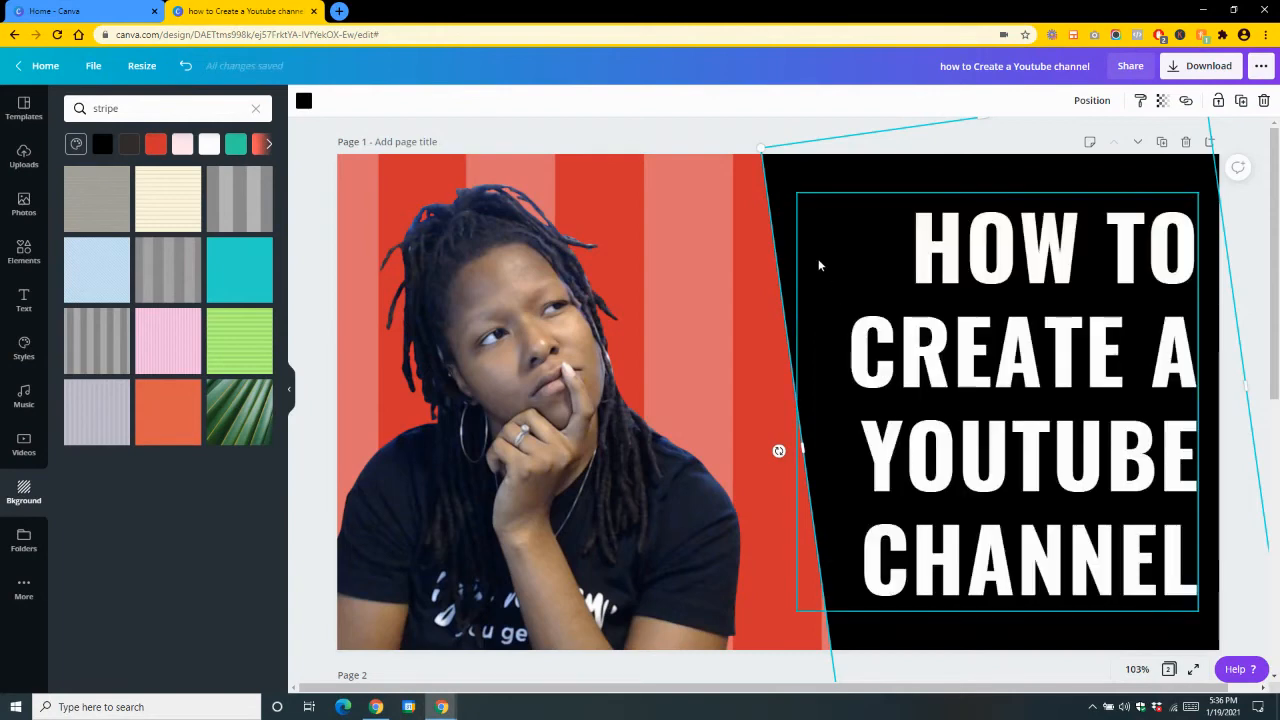
{"action": "right_click", "coordinate": [792, 208]}
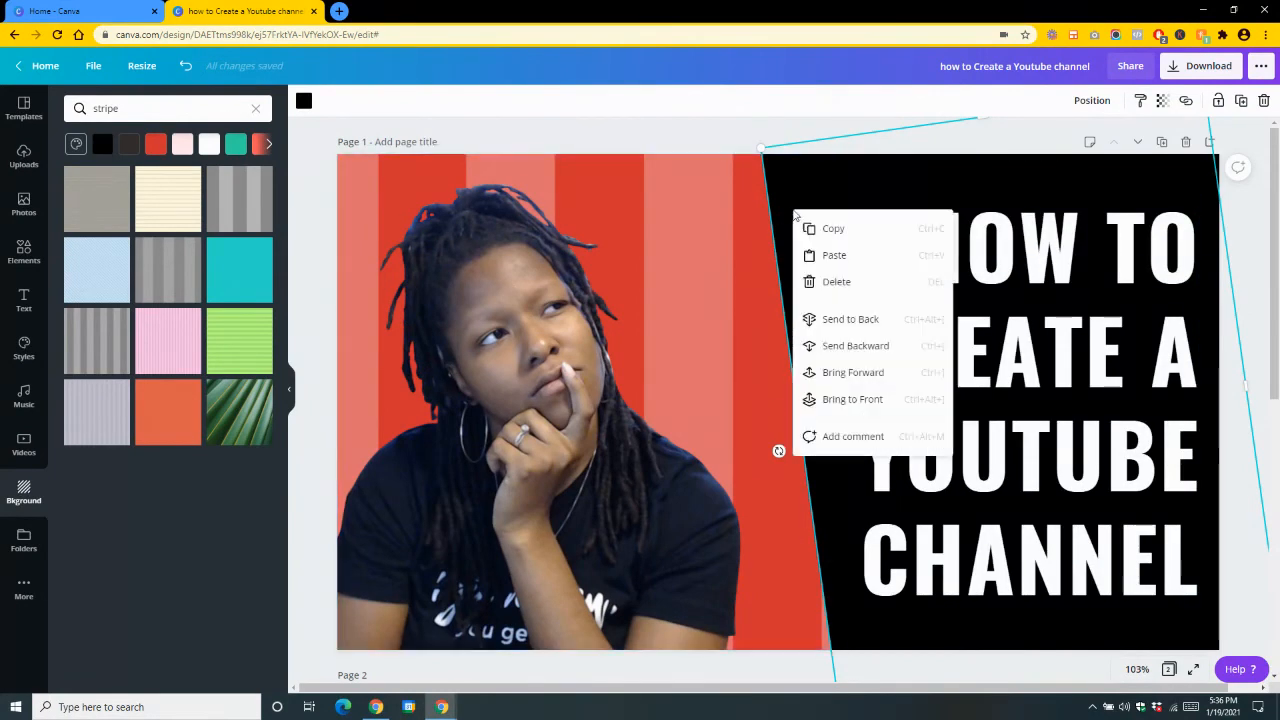
{"action": "left_click", "coordinate": [860, 347]}
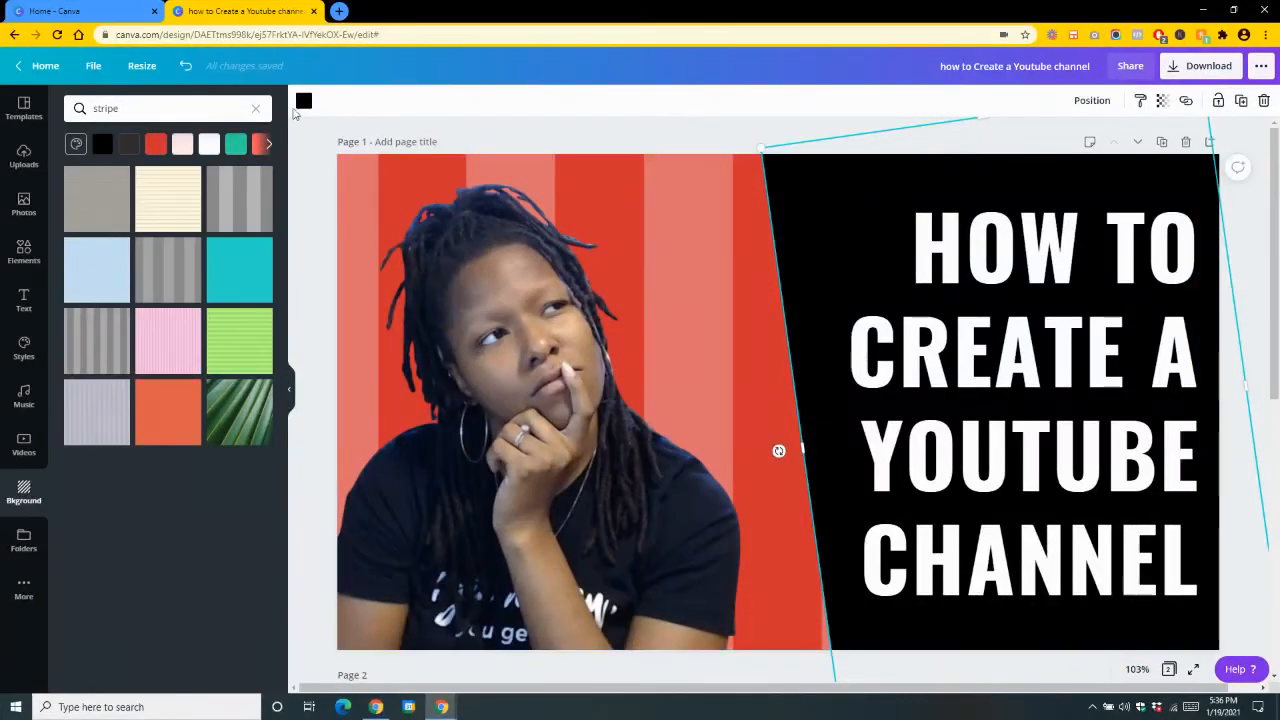
Recolor the duplicated slanted shape with the palette's teal green.
{"action": "left_click", "coordinate": [303, 100]}
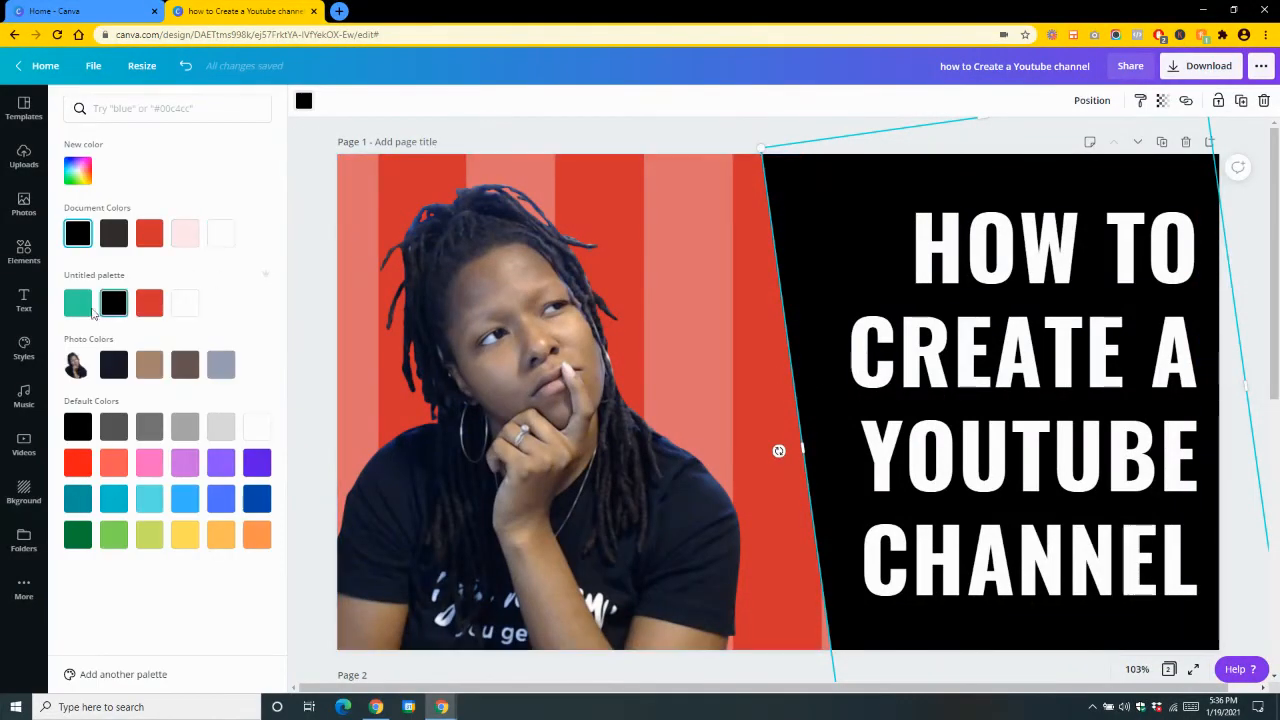
{"action": "left_click", "coordinate": [74, 308]}
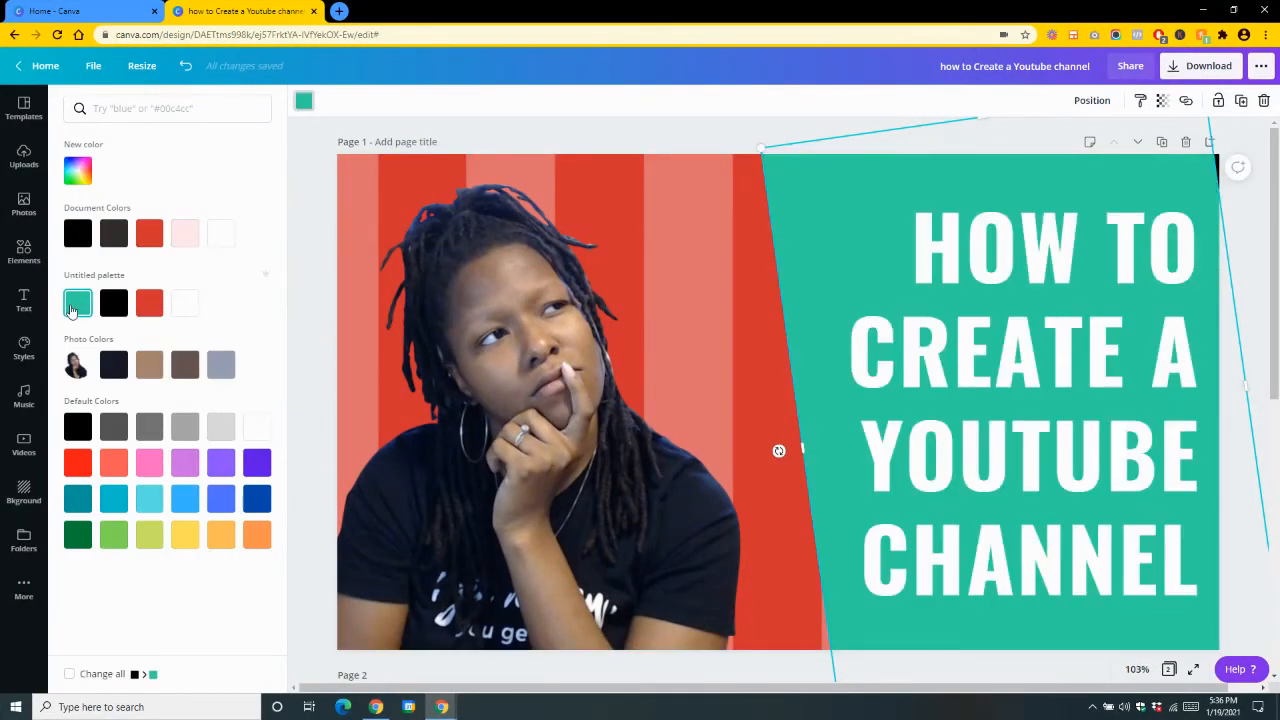
{"action": "left_click", "coordinate": [666, 116]}
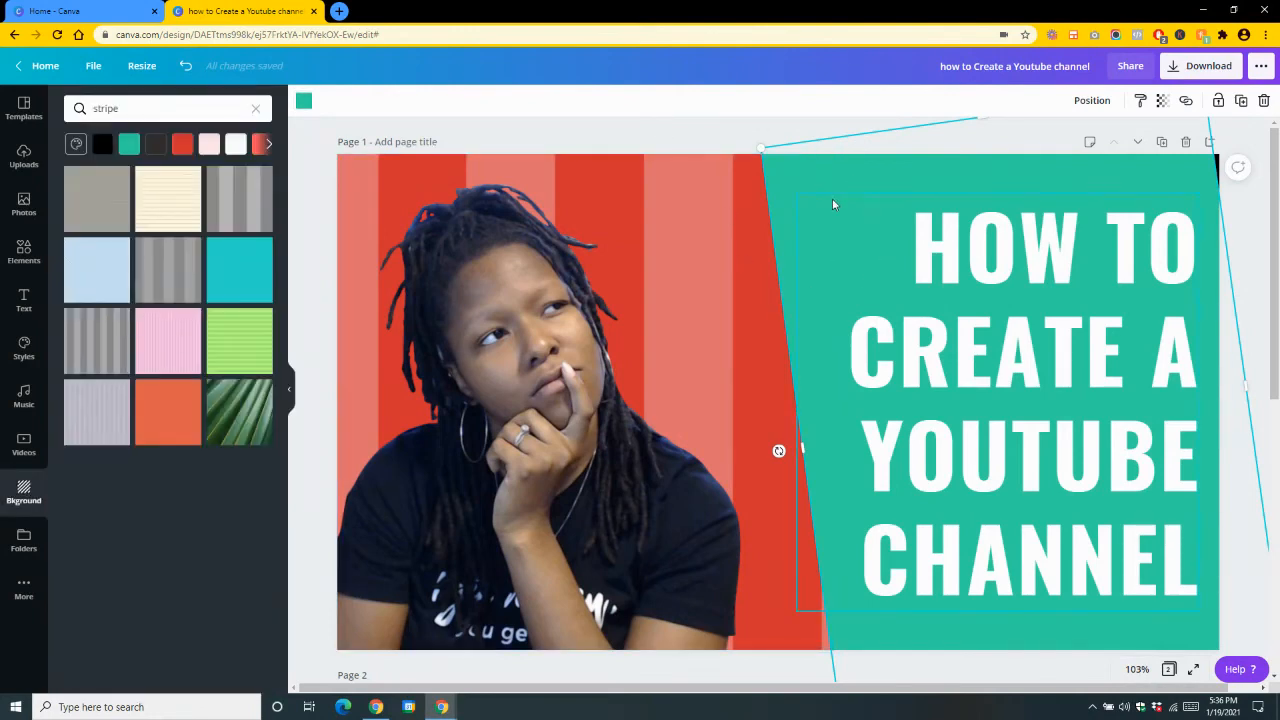
Try sending the green slanted shape to the back as a border along the black area, and undo it.
{"action": "right_click", "coordinate": [789, 180]}
{"action": "left_click", "coordinate": [847, 322]}
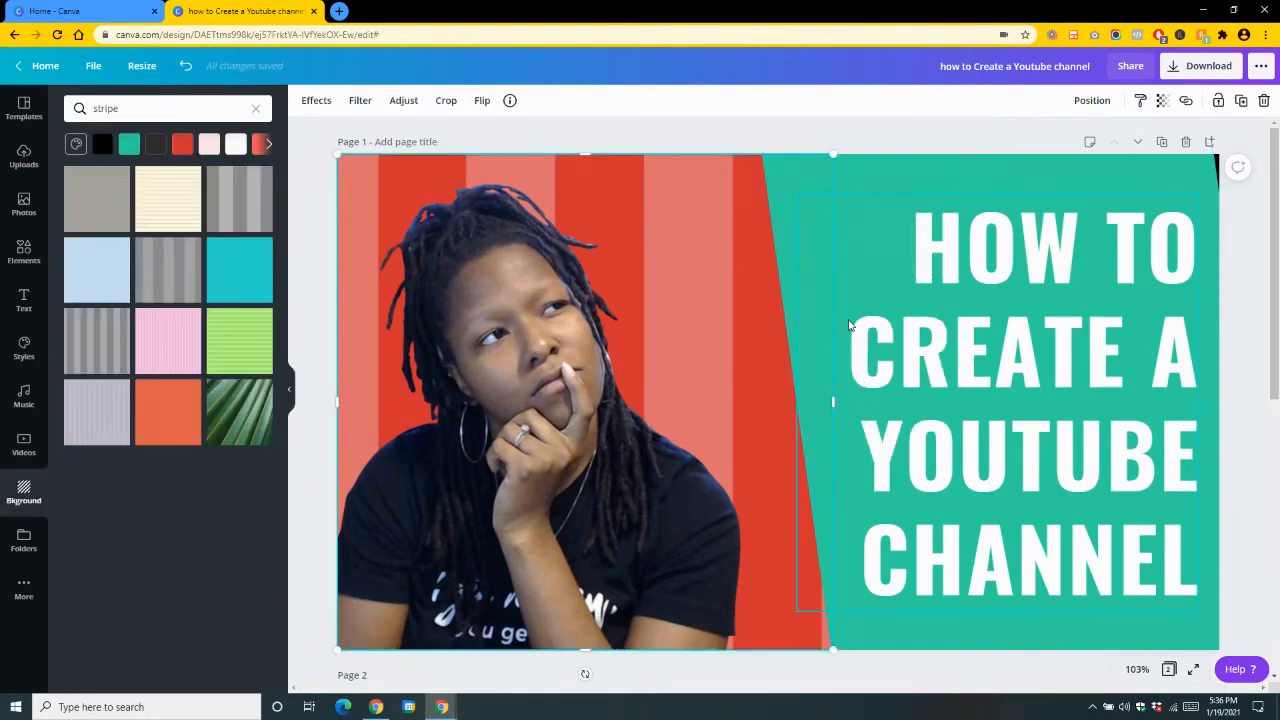
{"action": "right_click", "coordinate": [803, 190]}
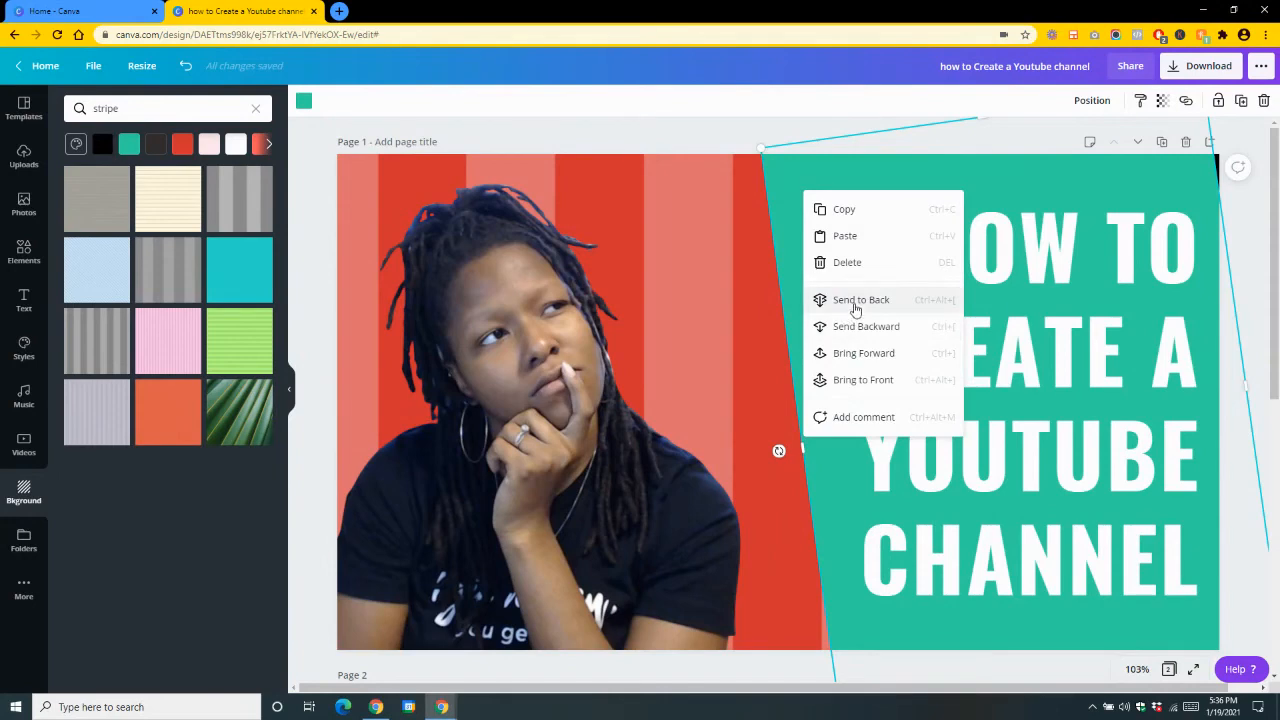
{"action": "left_click", "coordinate": [852, 304]}
{"action": "left_click", "coordinate": [716, 131]}
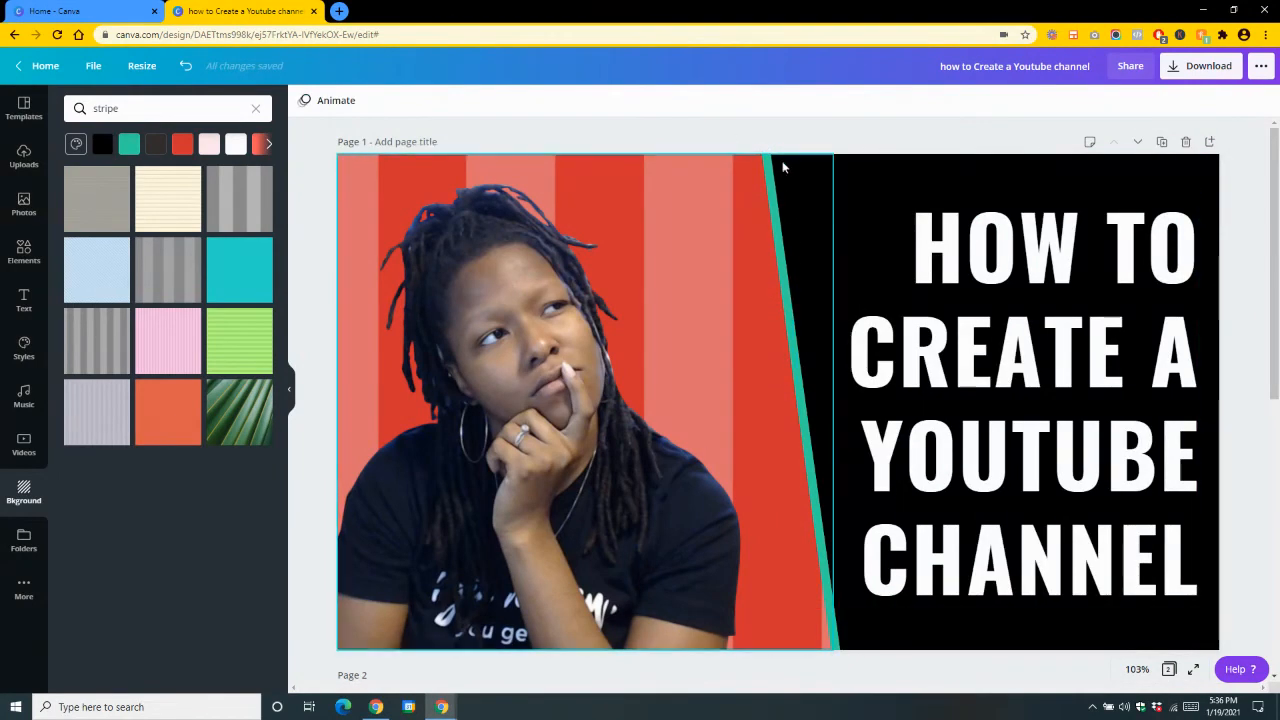
{"action": "left_click", "coordinate": [774, 186]}
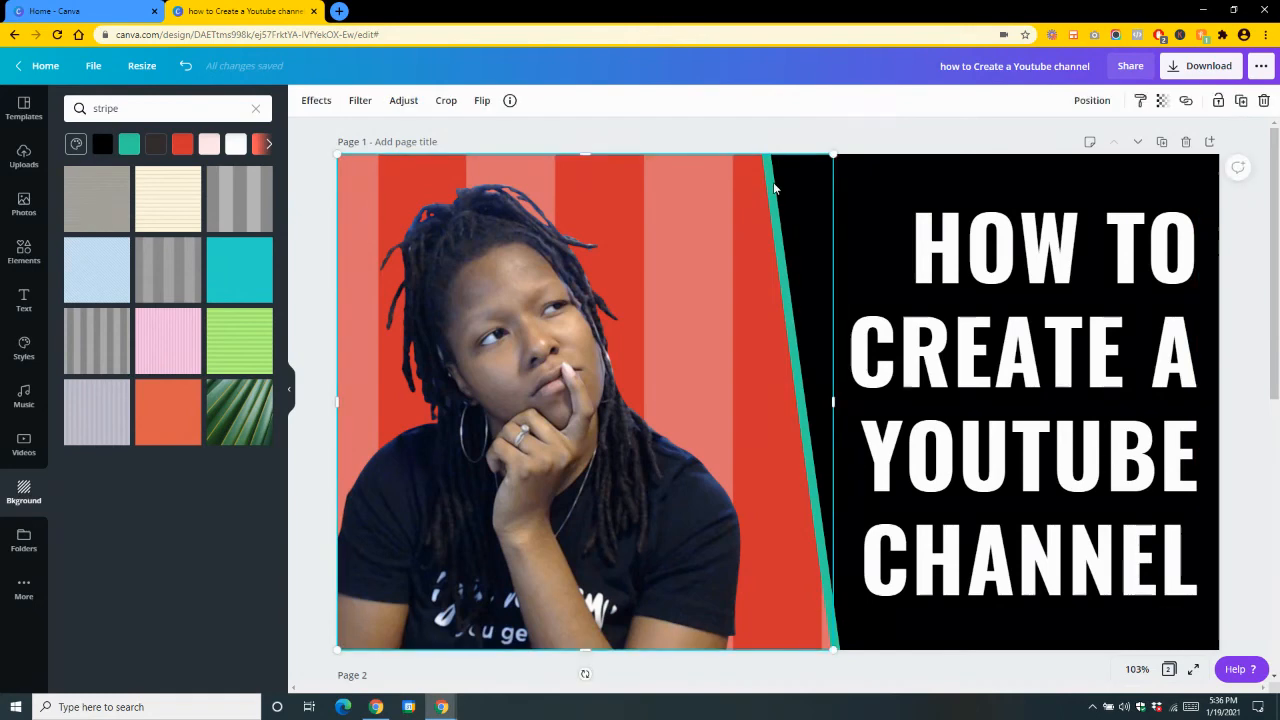
{"action": "left_click", "coordinate": [641, 130]}
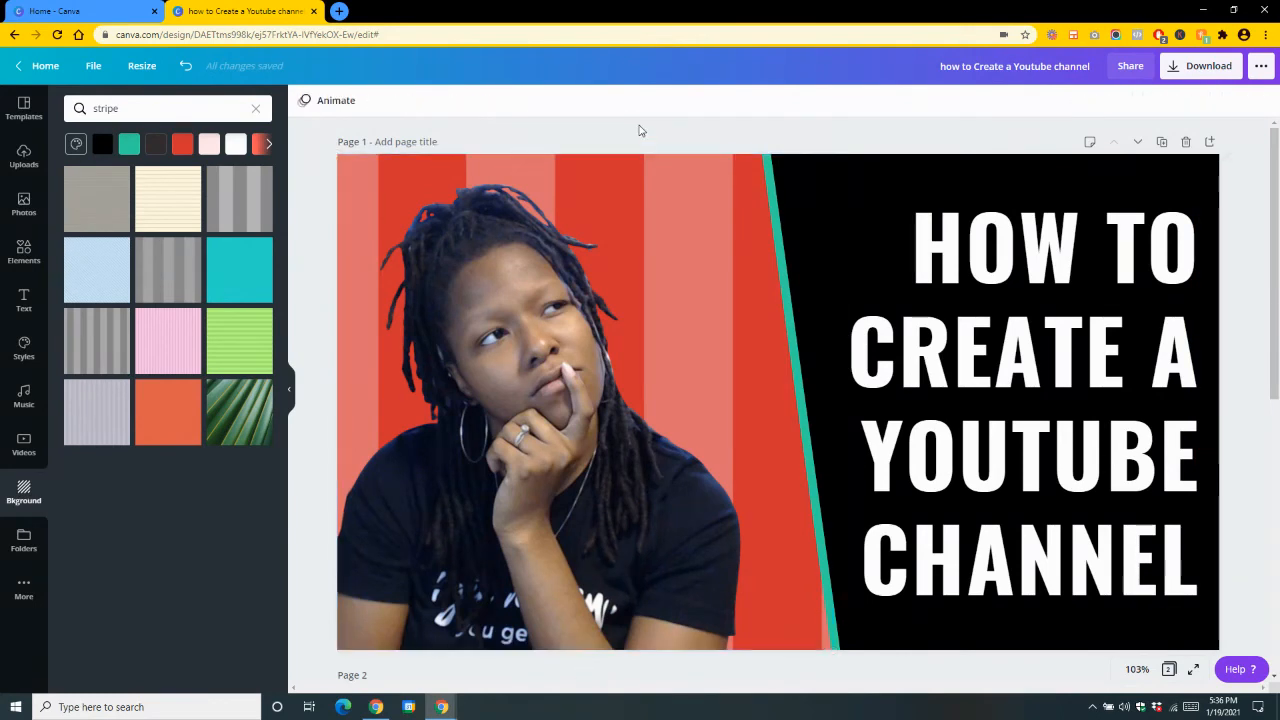
{"action": "key", "text": "ctrl+z"}
Nudge the green slanted shape slightly right for a thinner border, and send it to the back.
{"action": "left_click", "coordinate": [792, 176]}
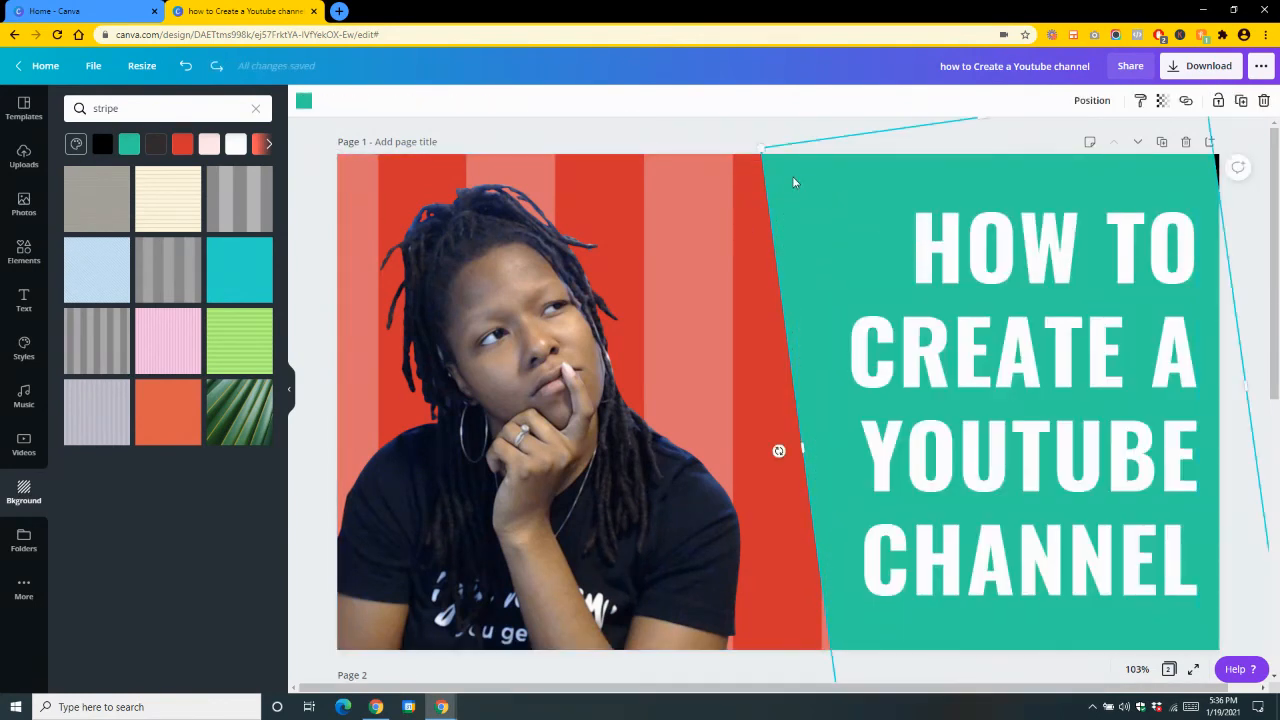
{"action": "key", "text": "Right"}
{"action": "key", "text": "Right"}
{"action": "key", "text": "Right"}
{"action": "key", "text": "Right"}
{"action": "key", "text": "Right"}
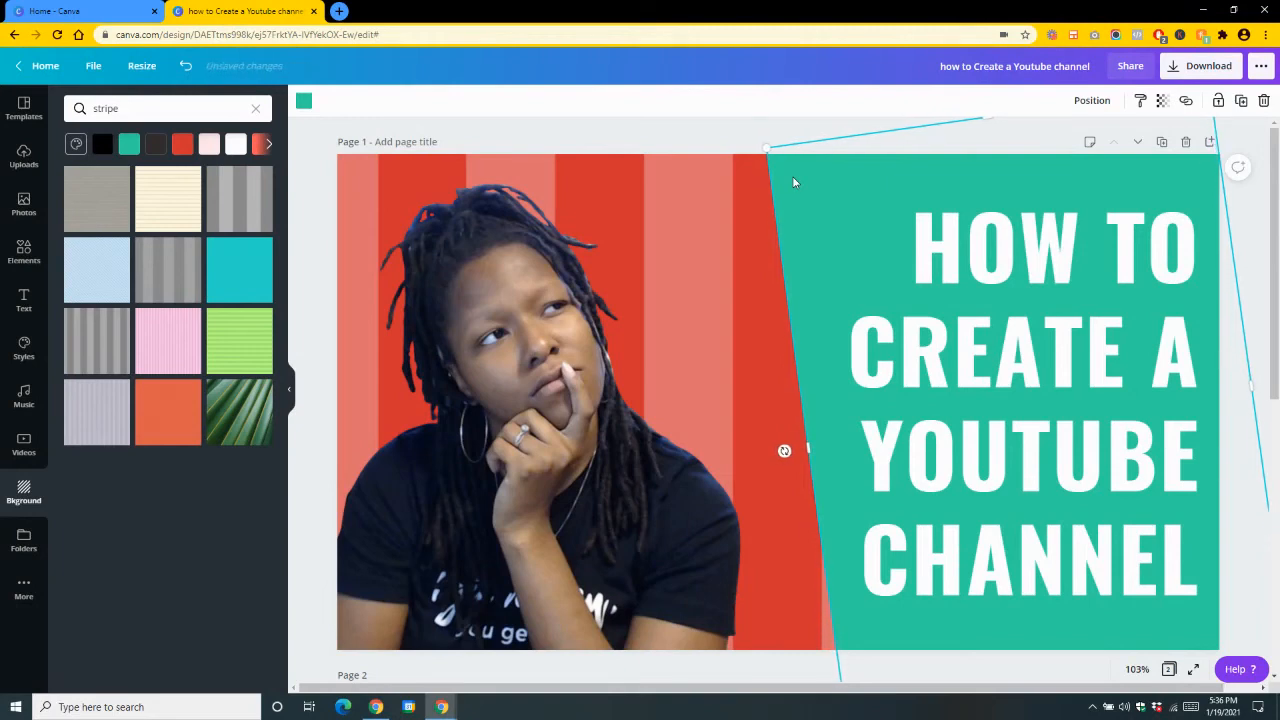
{"action": "right_click", "coordinate": [793, 182]}
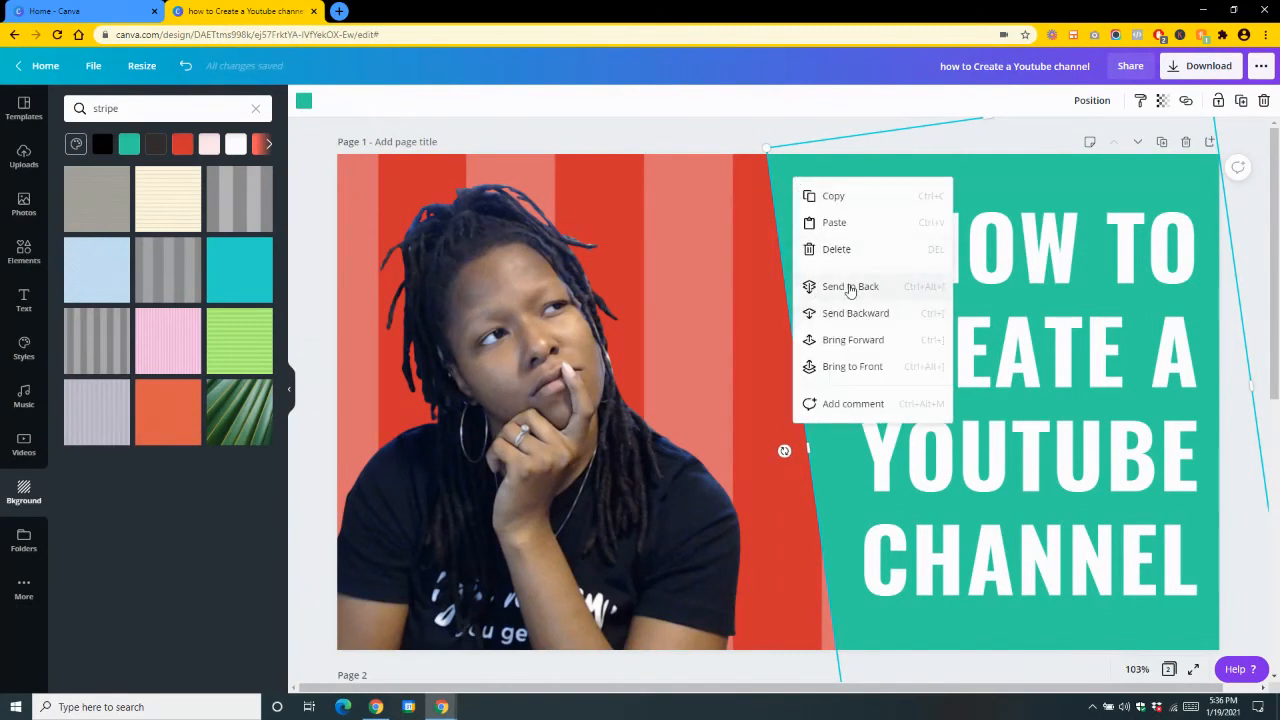
{"action": "left_click", "coordinate": [850, 286]}
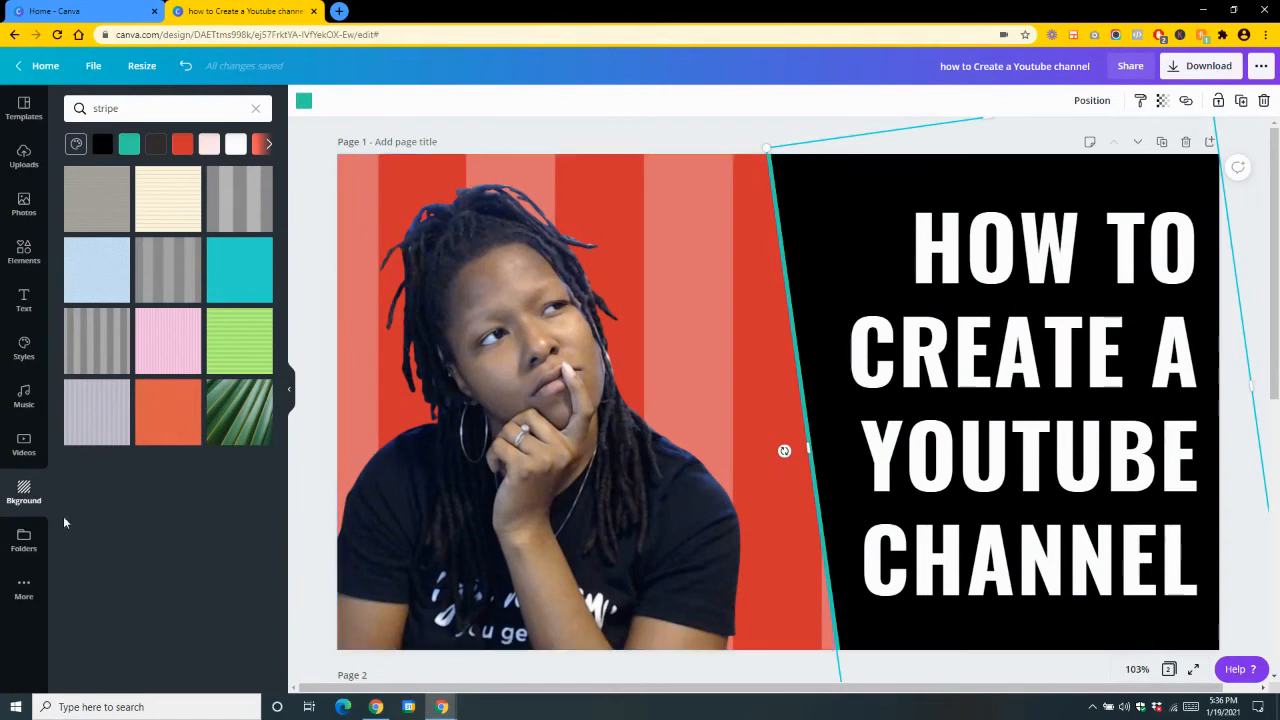
Change the color of the slanted border shape to the palette's white.
{"action": "left_click", "coordinate": [304, 100]}
{"action": "left_click", "coordinate": [186, 304]}
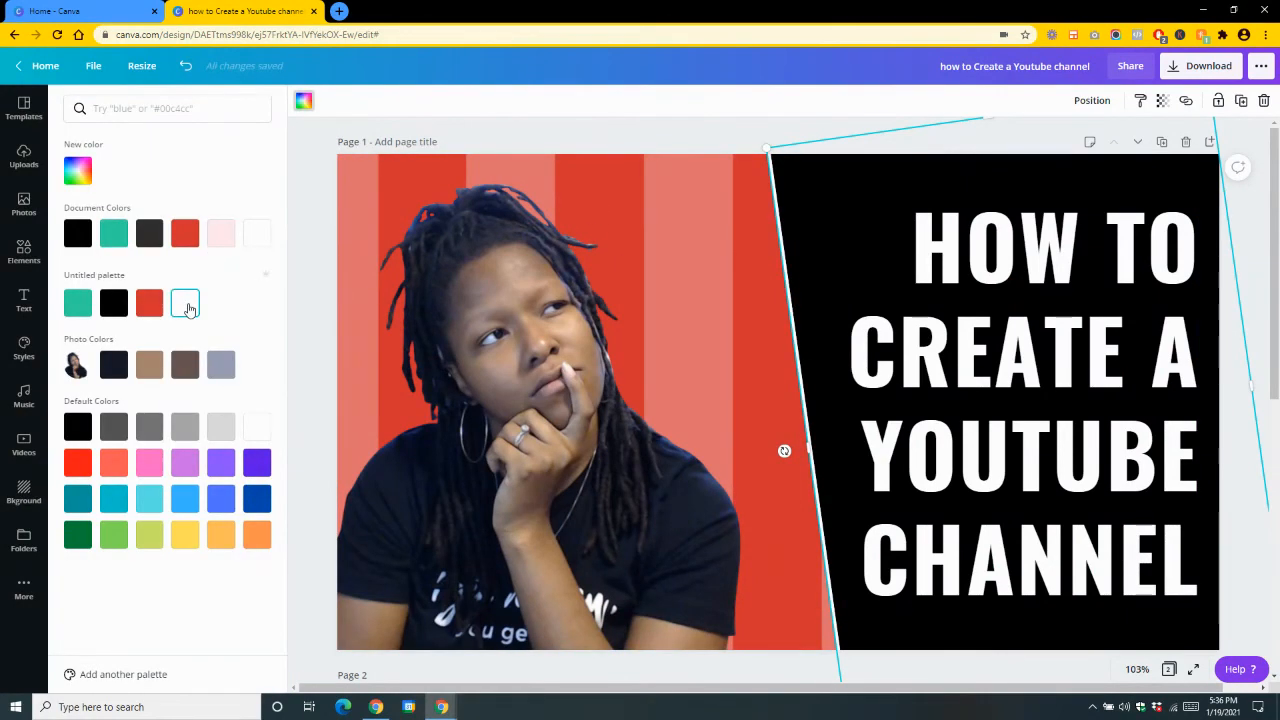
{"action": "left_click", "coordinate": [584, 129]}
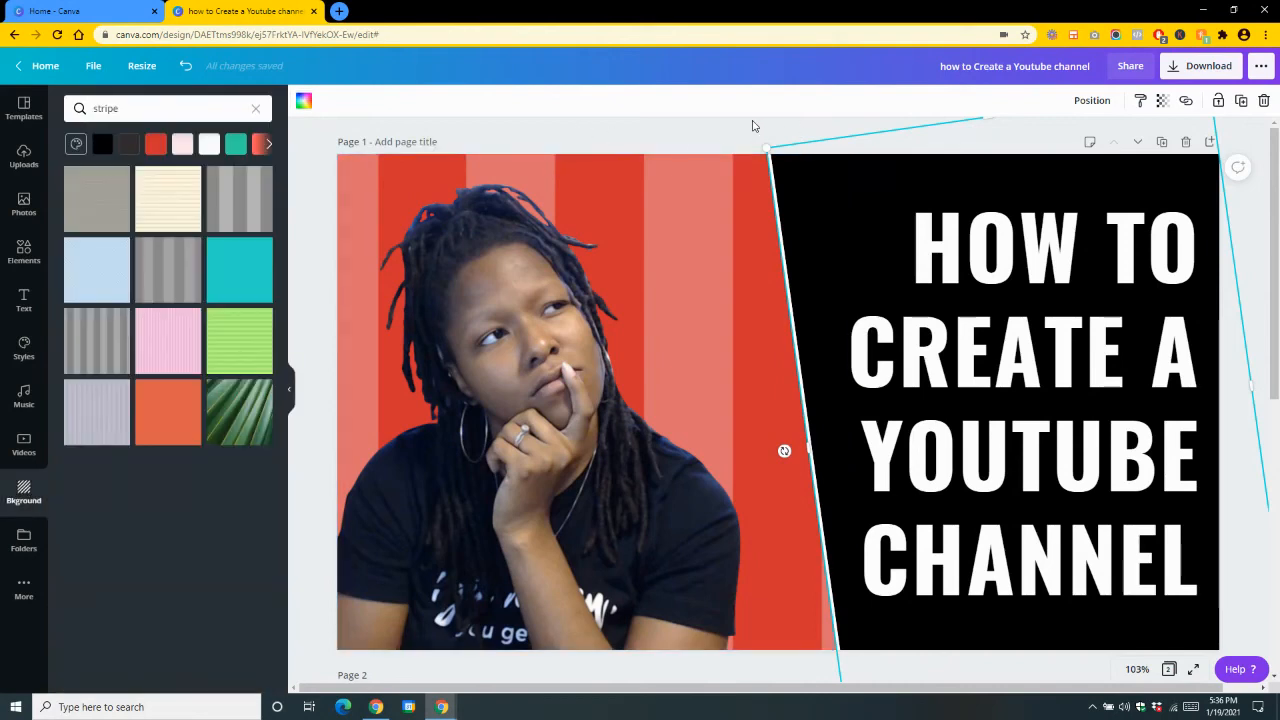
{"action": "left_click", "coordinate": [728, 138]}
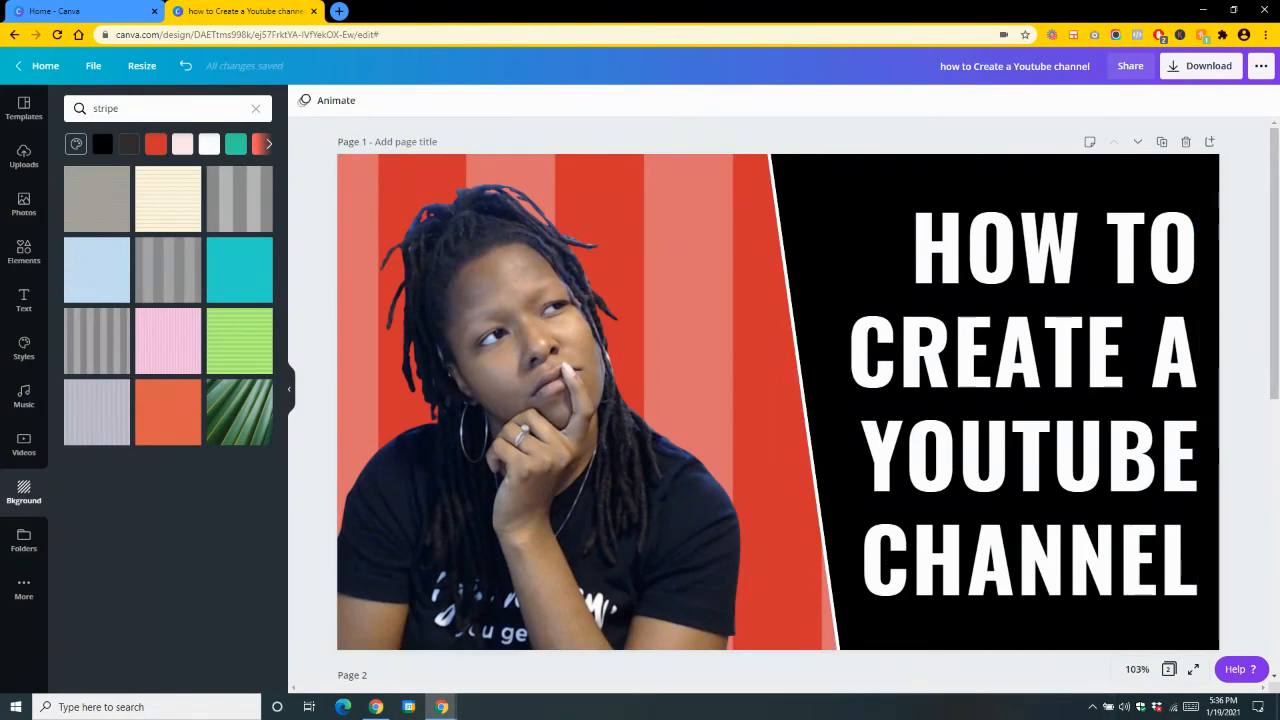
Look through the available image effects, adjustments and filters for the portrait.
{"action": "left_click", "coordinate": [461, 357]}
{"action": "left_click", "coordinate": [308, 101]}
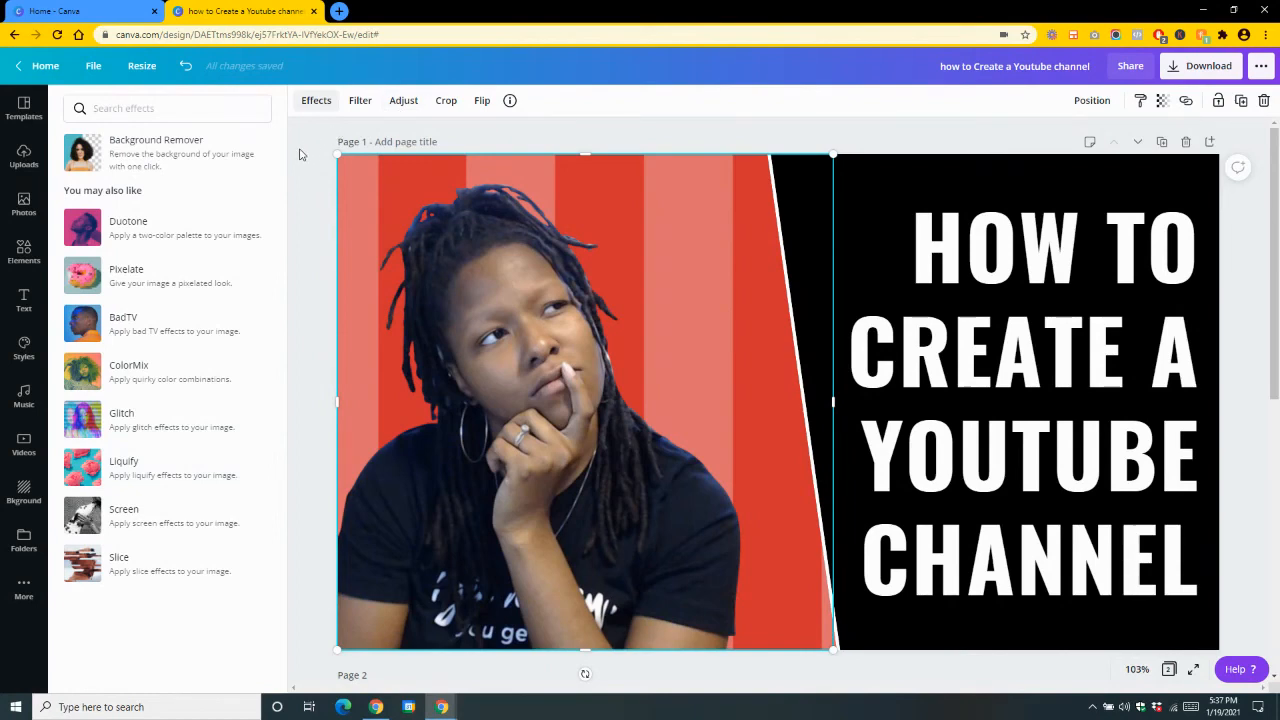
{"action": "left_click", "coordinate": [316, 100]}
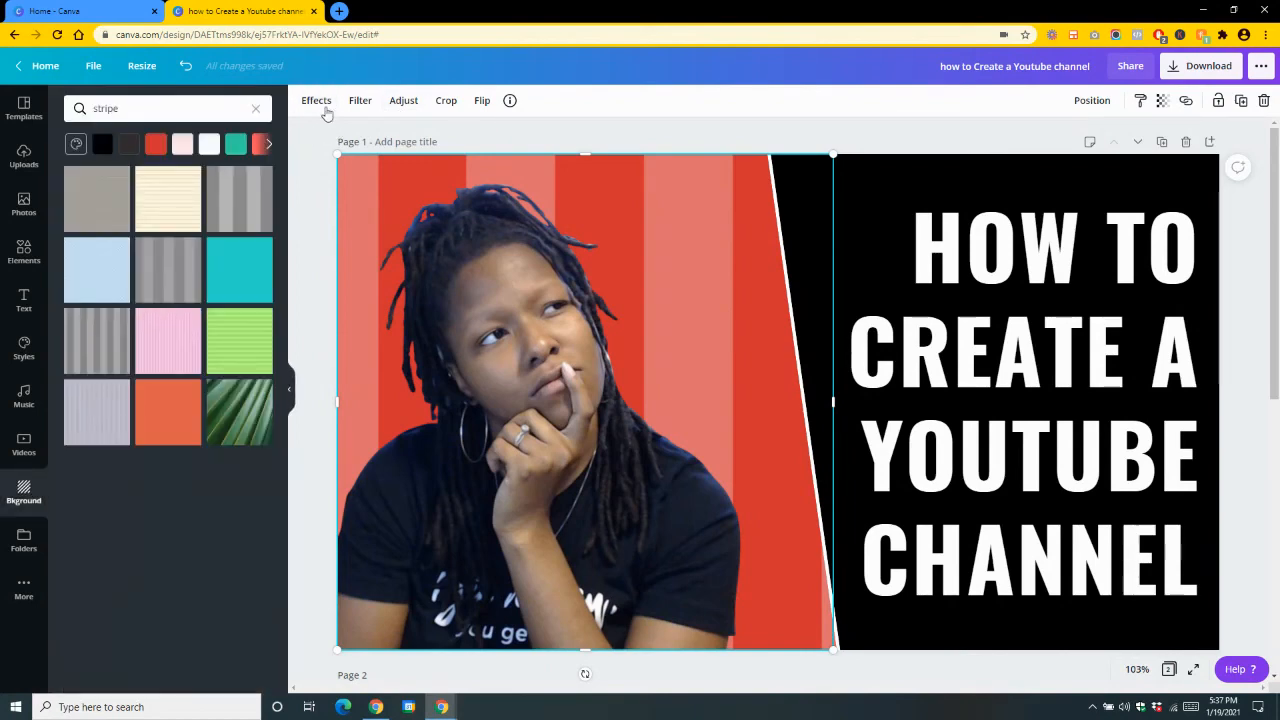
{"action": "left_click", "coordinate": [405, 101]}
{"action": "left_click", "coordinate": [405, 103]}
{"action": "left_click", "coordinate": [405, 103]}
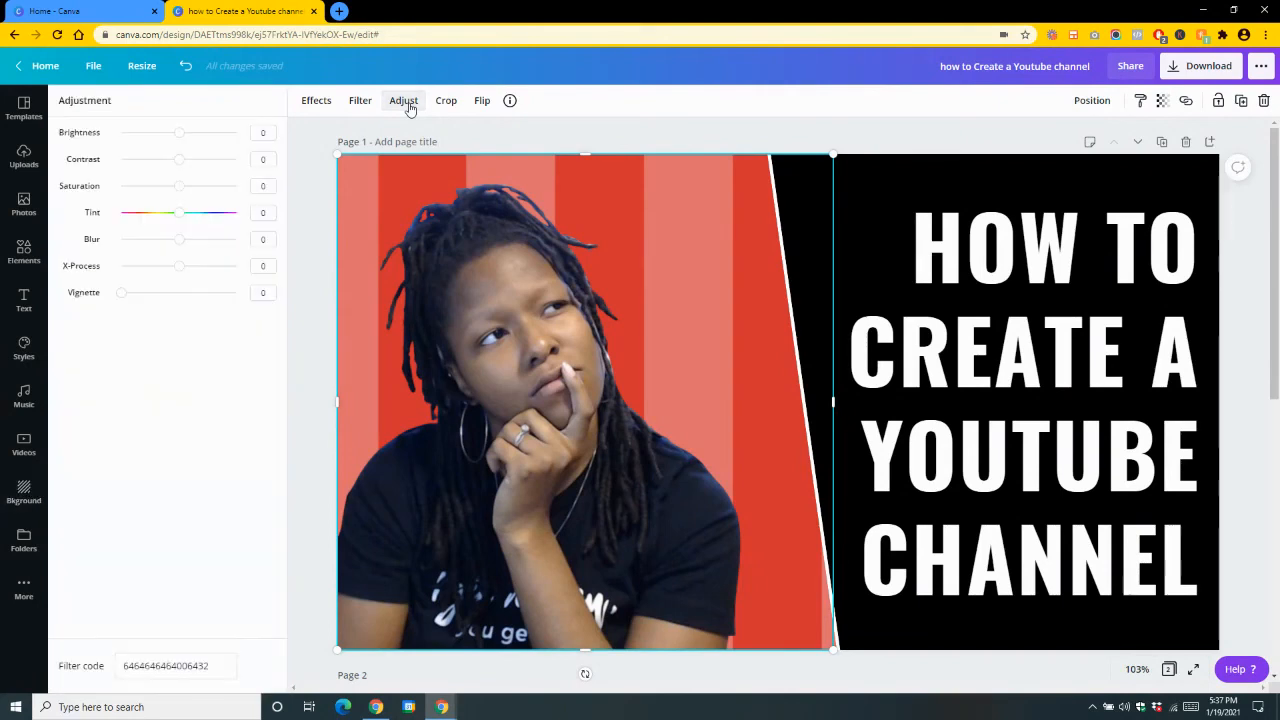
{"action": "left_click", "coordinate": [400, 103]}
{"action": "left_click", "coordinate": [360, 103]}
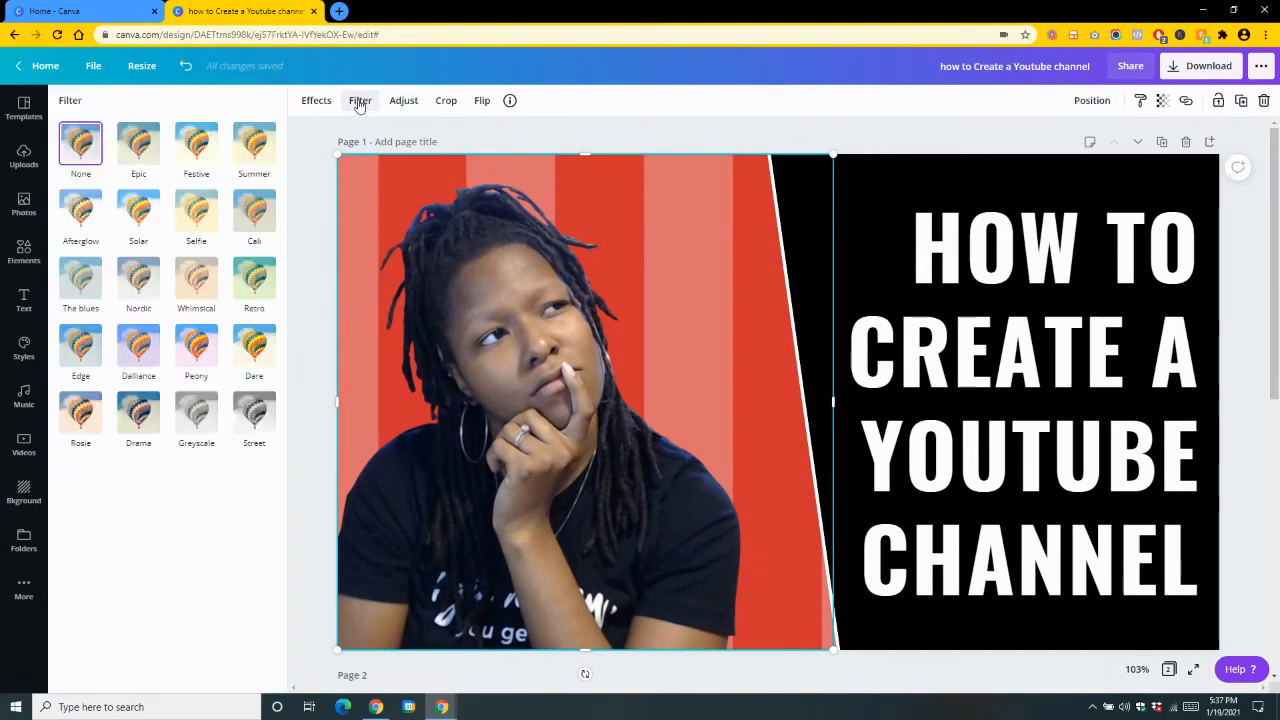
{"action": "left_click", "coordinate": [311, 208]}
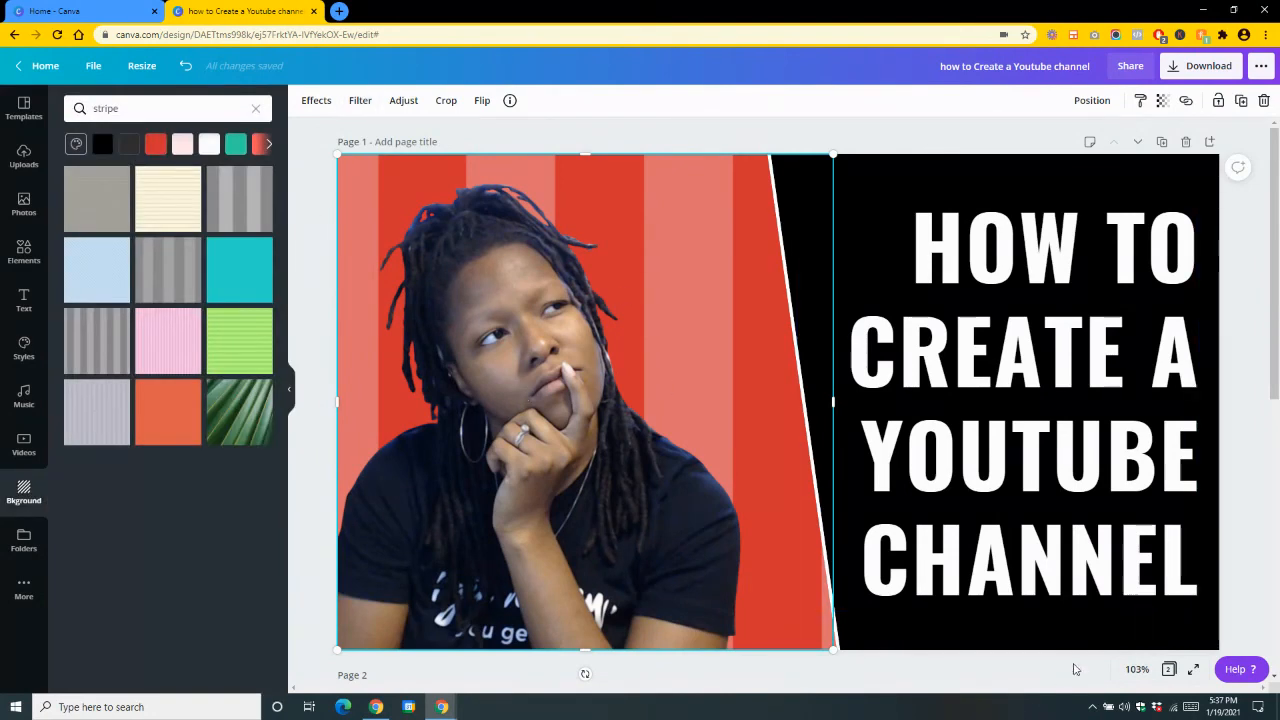
{"action": "left_click", "coordinate": [716, 141]}
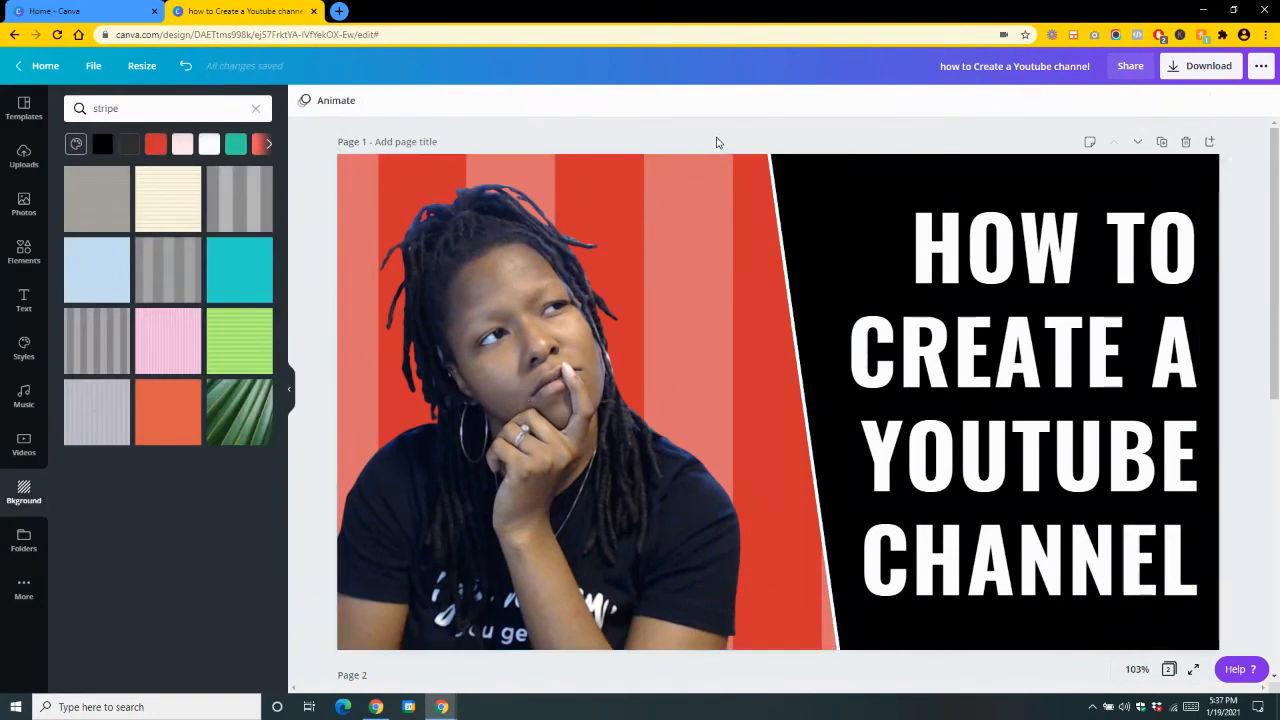